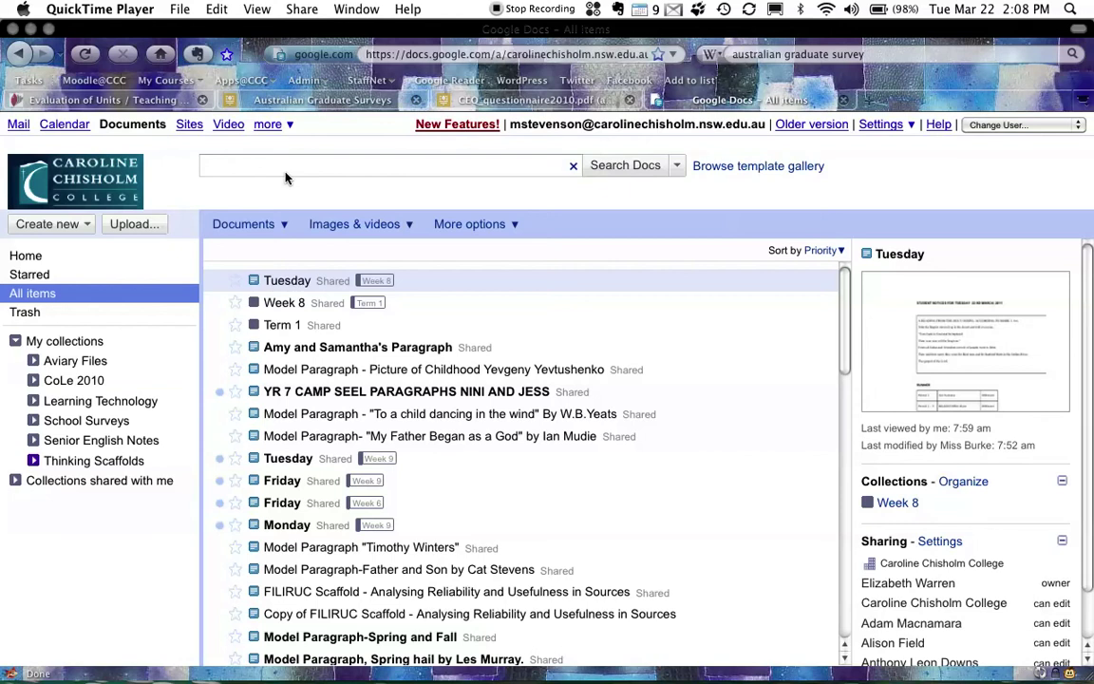
# - Bring the 'Sample ethics and purpose statements' Pages document to the front
pyautogui.press('super+Tab')
pyautogui.press('super+Tab')
pyautogui.press('super+Tab')
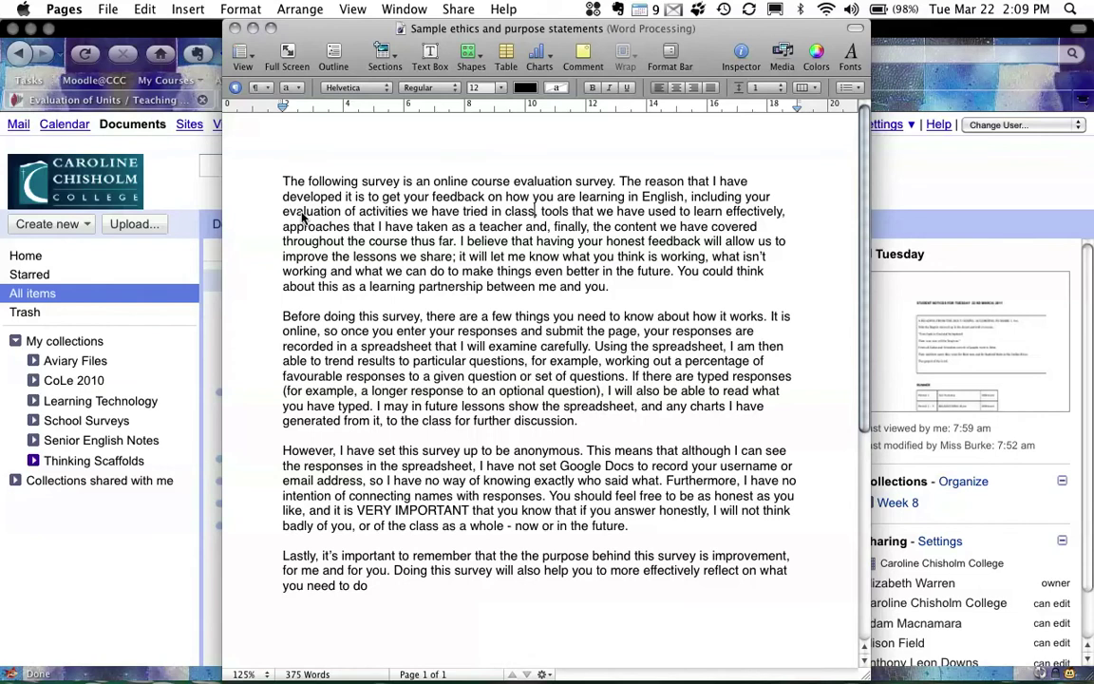
# - Check the CEQ questionnaire's 'your course experience' items in Acrobat, then return to Firefox
pyautogui.press('super+Tab')
pyautogui.press('super+Tab')
pyautogui.press('super+Tab')
pyautogui.press('super+Tab')
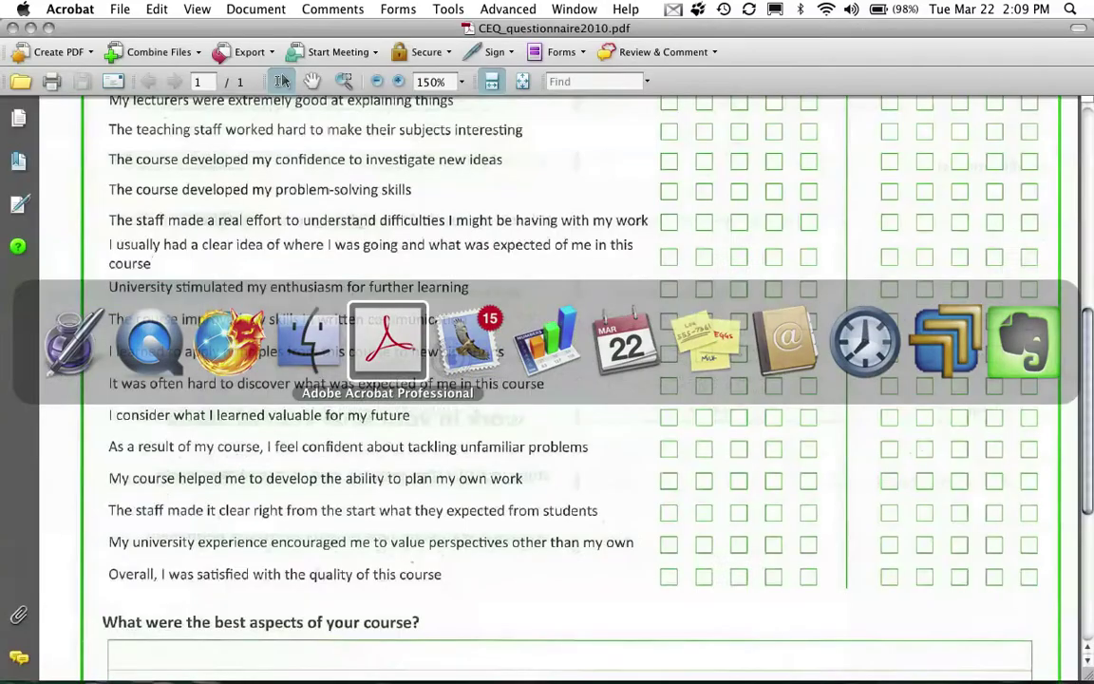
pyautogui.scroll(10, 83, 118)
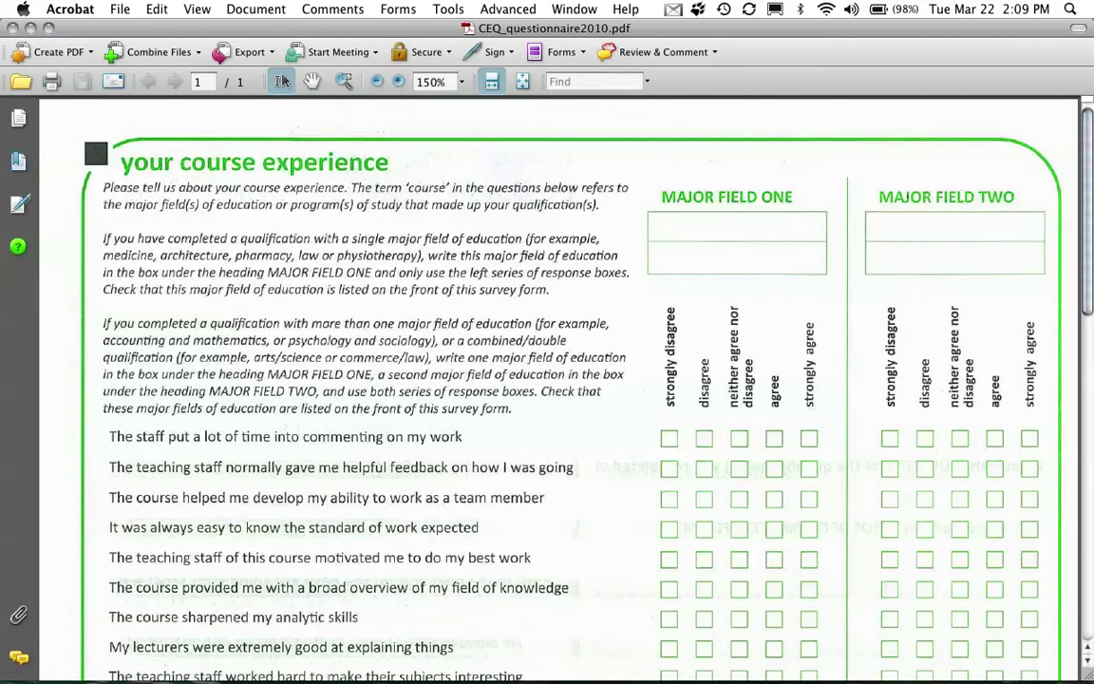
pyautogui.press('super+Tab')
pyautogui.press('super+Tab')
pyautogui.press('super+Tab')
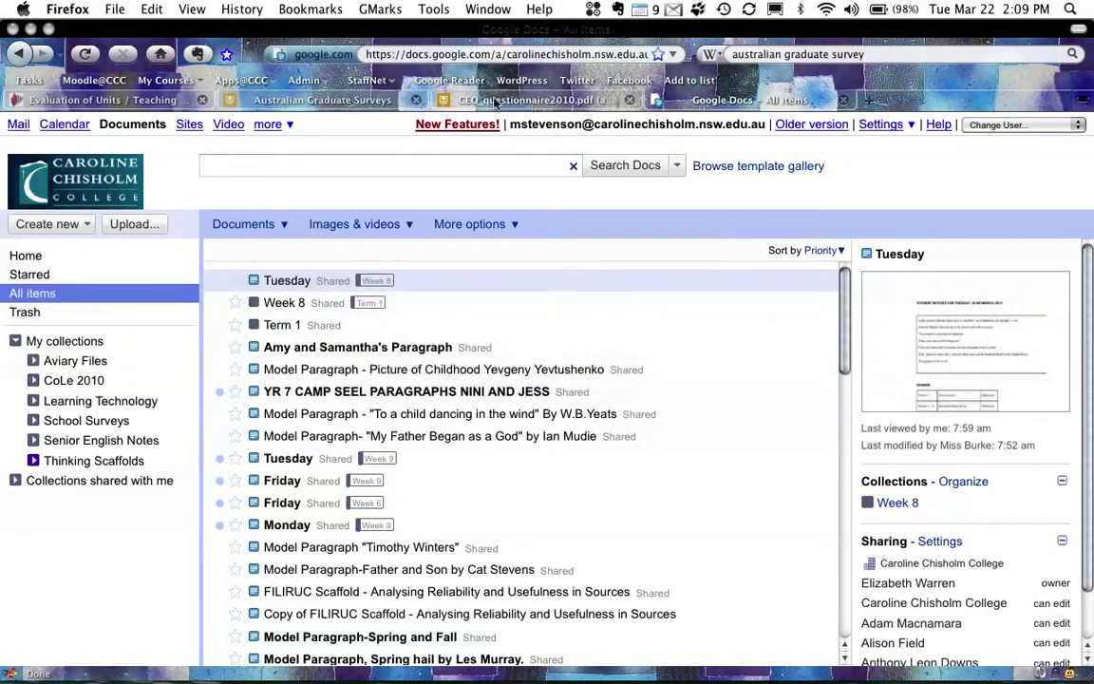
pyautogui.hotkey('ctrl', 'shift', 'Tab')
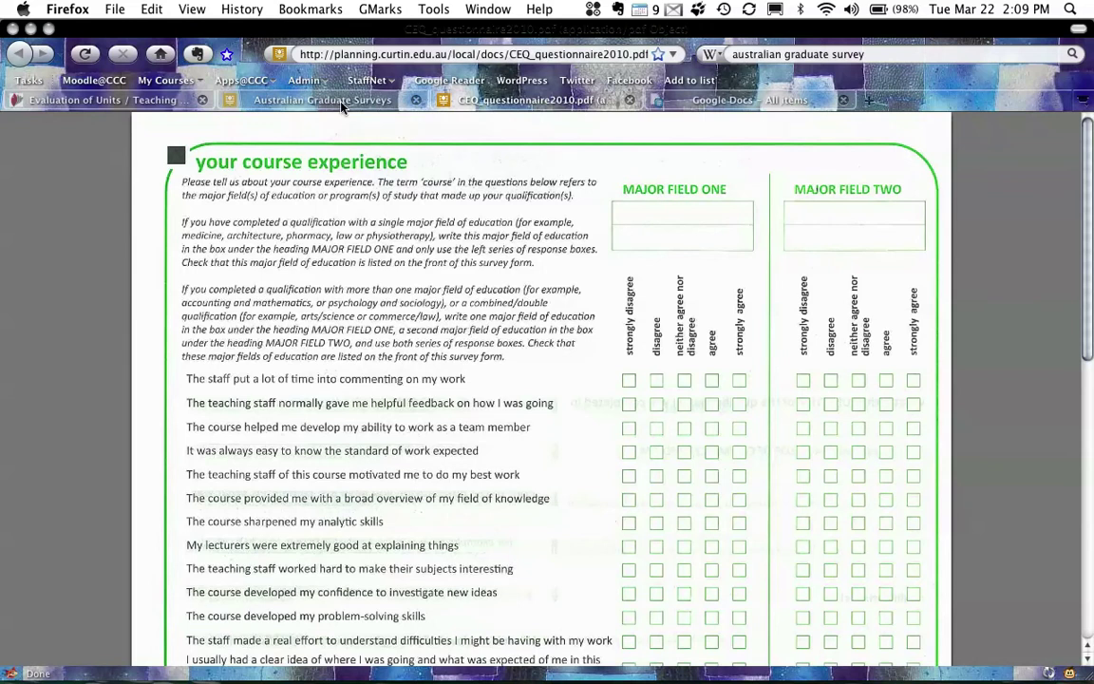
pyautogui.click(311, 99)
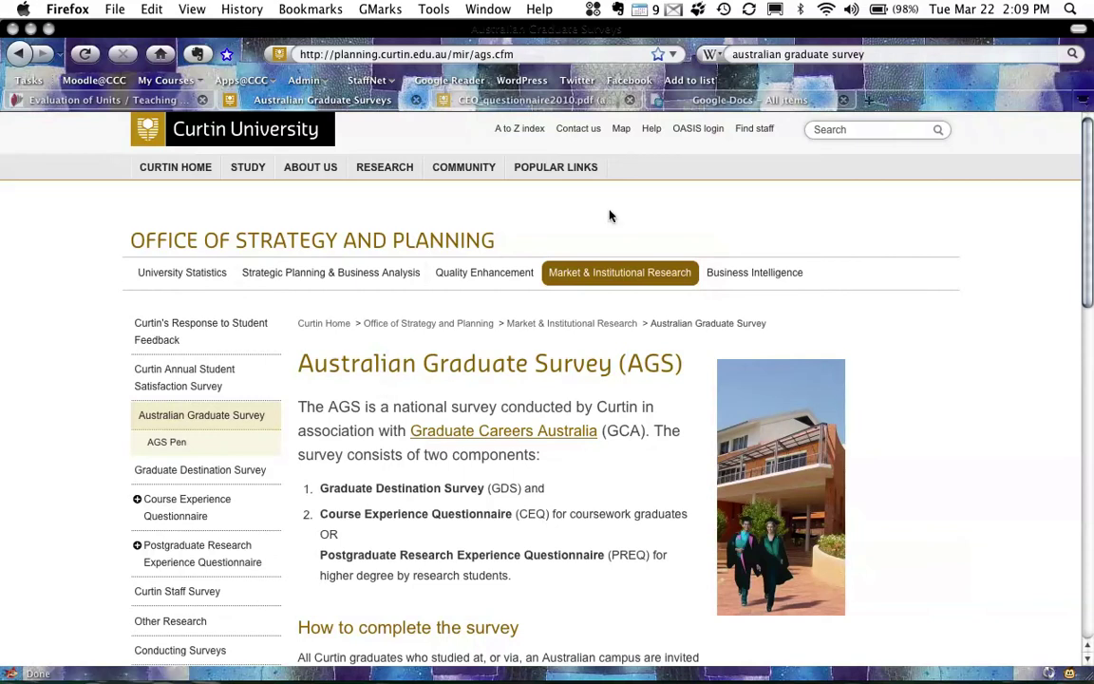
pyautogui.click(708, 102)
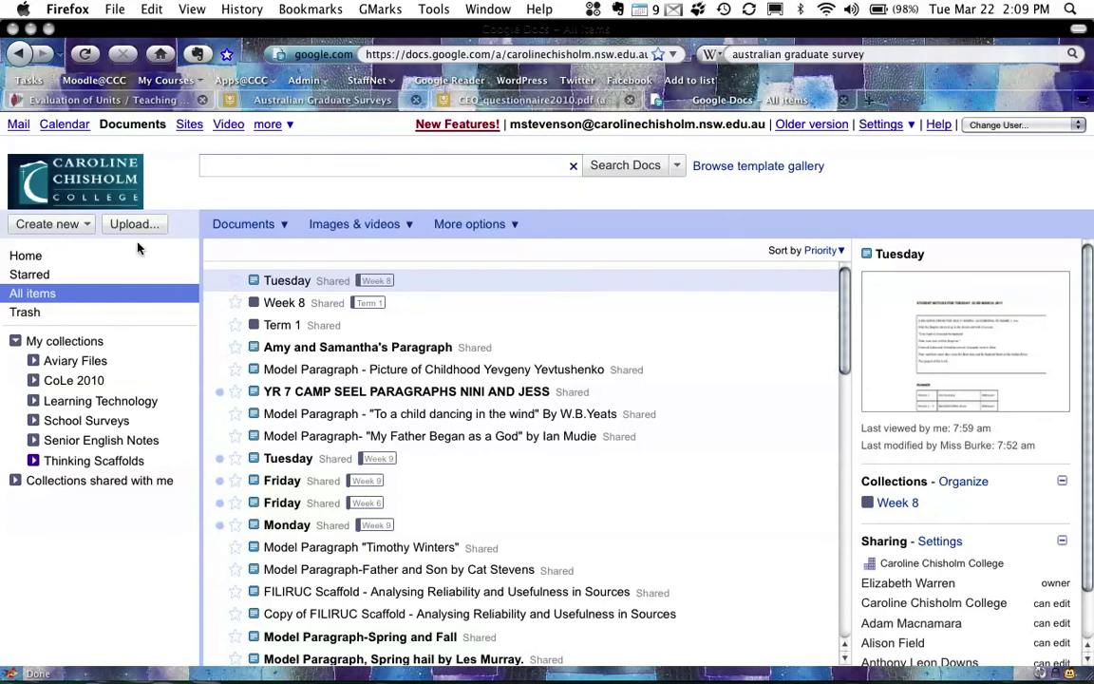
# - Create a new form titled 'Growing Up - Unit Evaluation for Year 11 Advanced English' plus the teacher's name
pyautogui.click(82, 225)
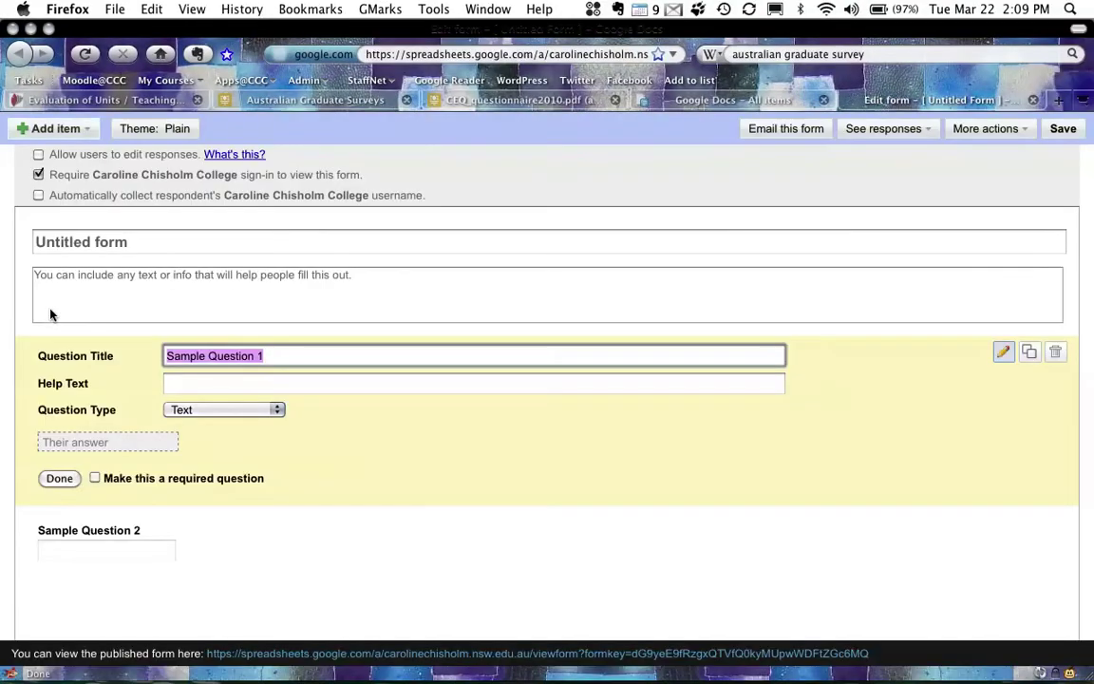
pyautogui.click(171, 247)
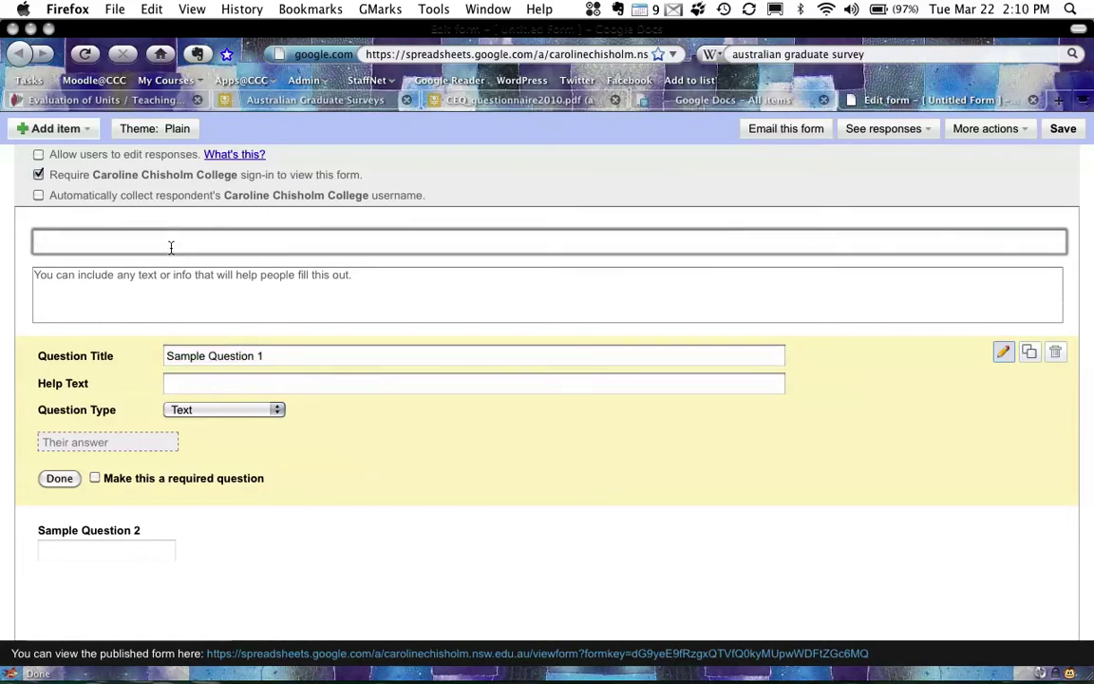
pyautogui.write('Growing ')
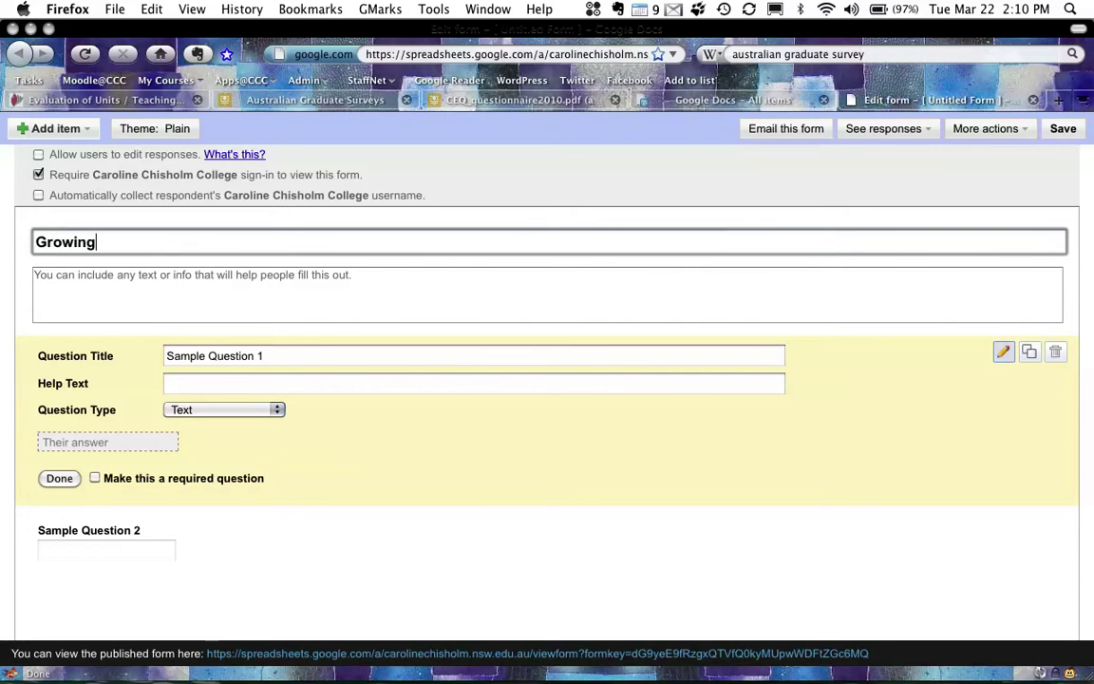
pyautogui.write('Up - ')
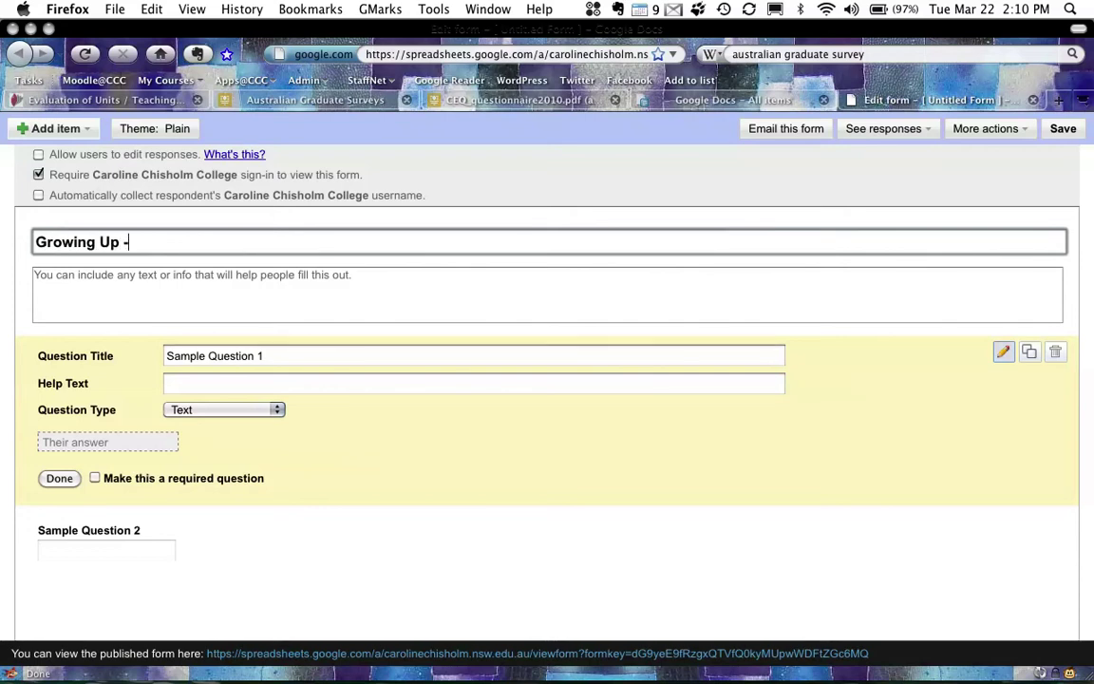
pyautogui.write('Unit ')
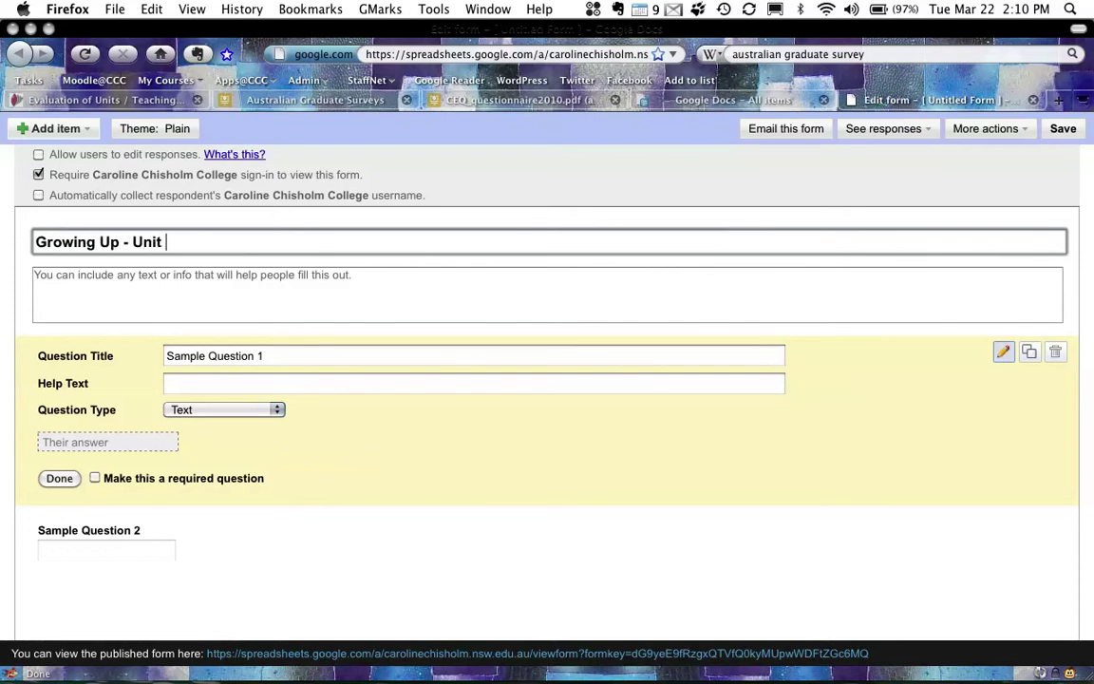
pyautogui.write('Evaluation for Year')
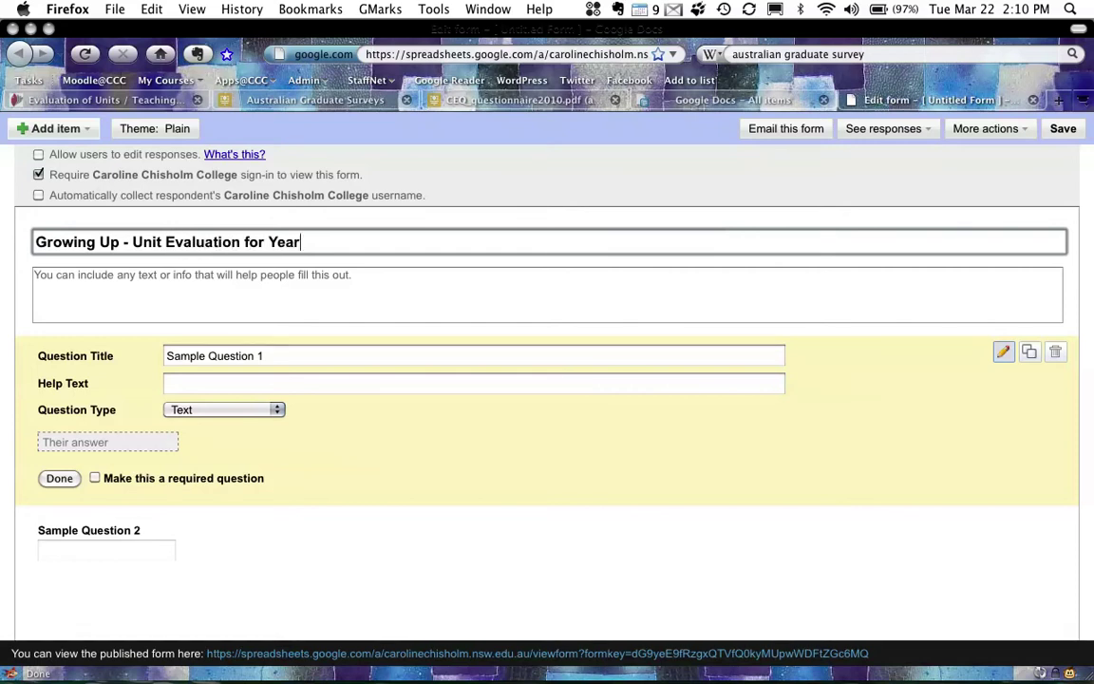
pyautogui.write(' 11 Advanced English ')
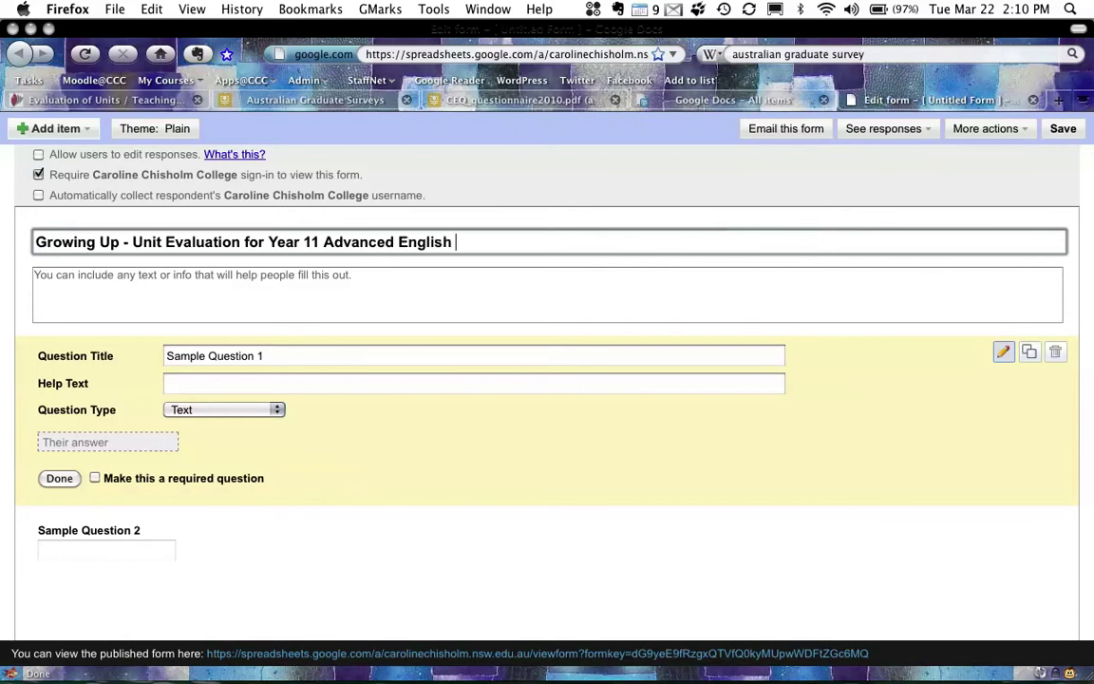
pyautogui.write('(Stevenson)')
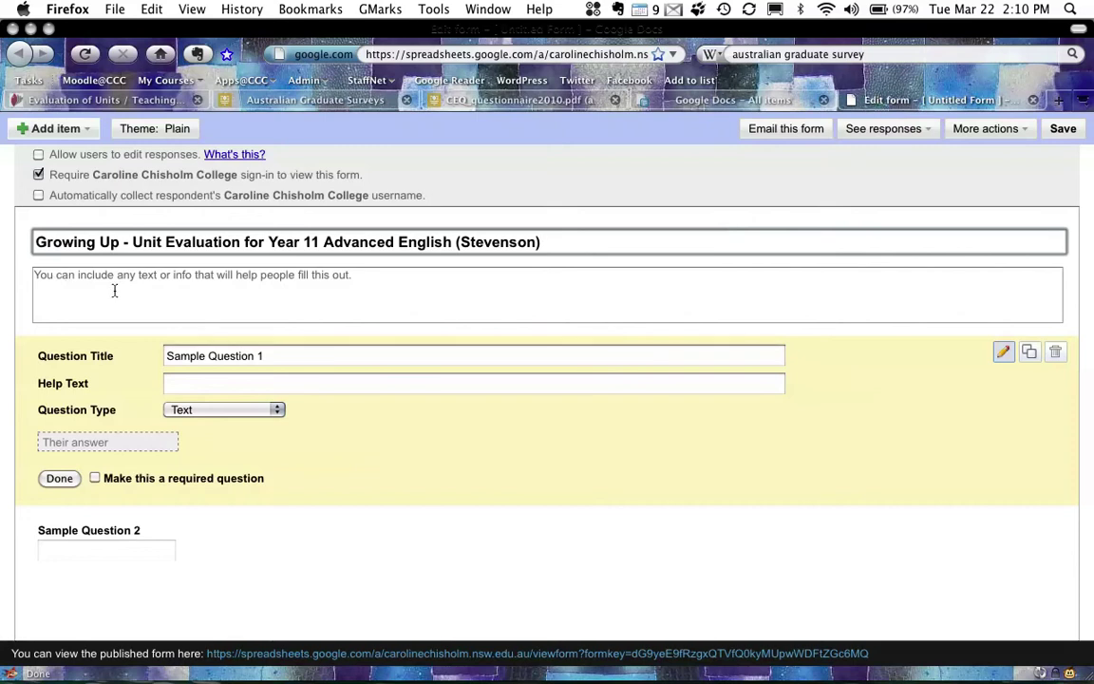
pyautogui.click(87, 285)
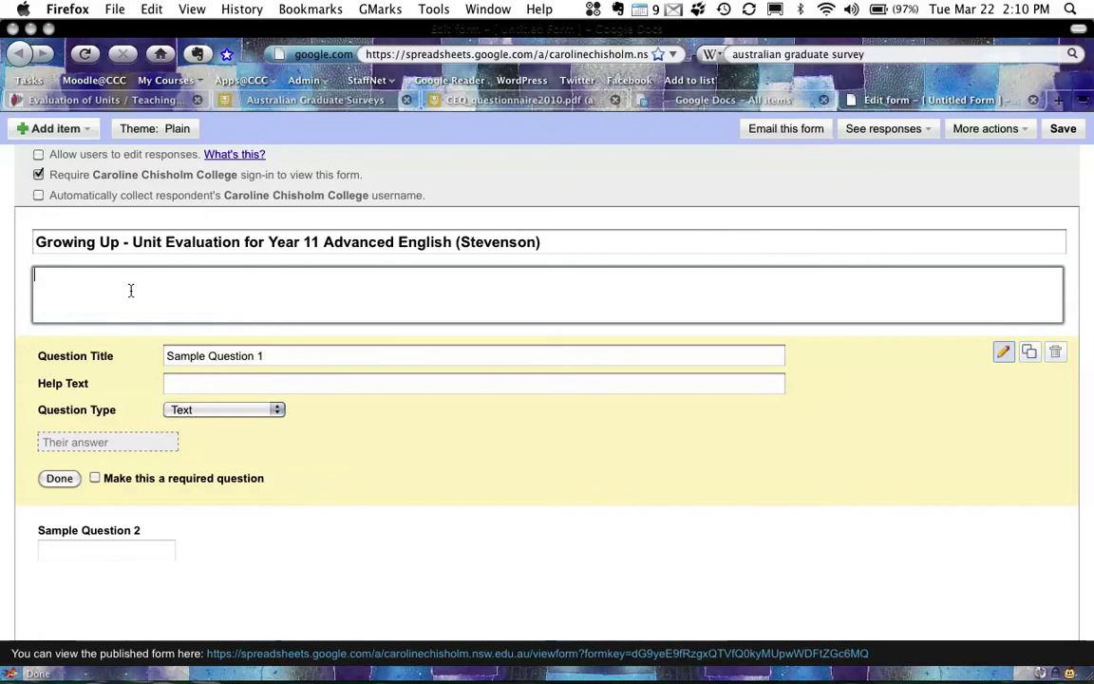
# - Move and enlarge the Pages window so the ethics statement reads larger, and scroll through it
pyautogui.press('super+Tab')
pyautogui.press('super+Tab')
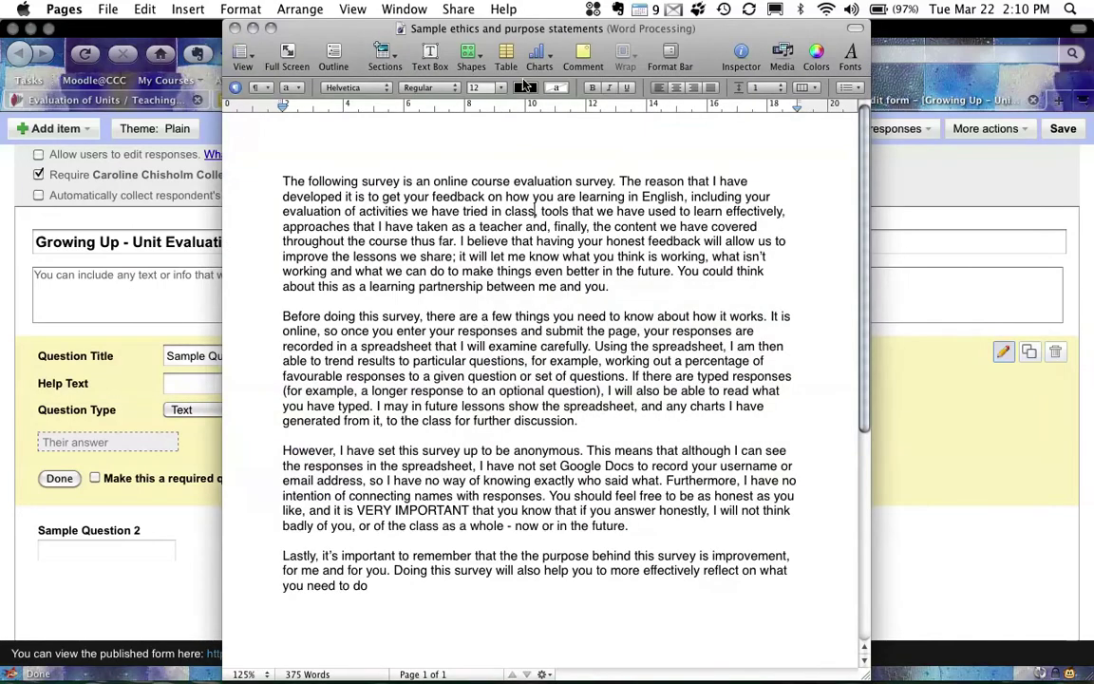
pyautogui.click(251, 674)
pyautogui.click(262, 647)
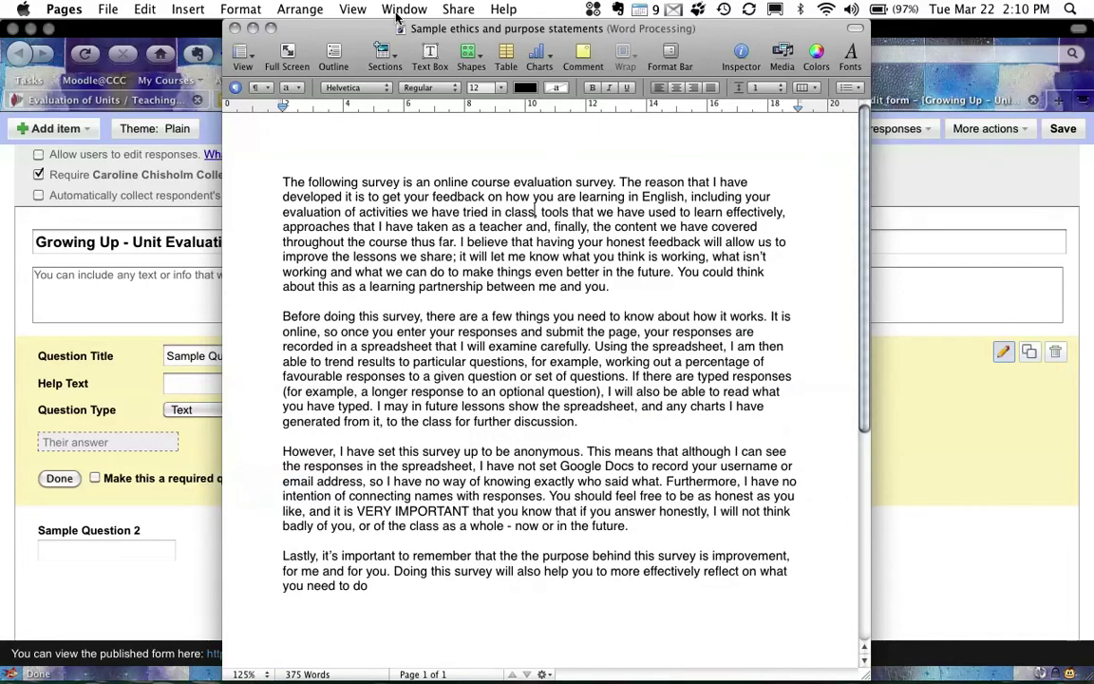
pyautogui.moveTo(362, 23); pyautogui.dragTo(201, 21)
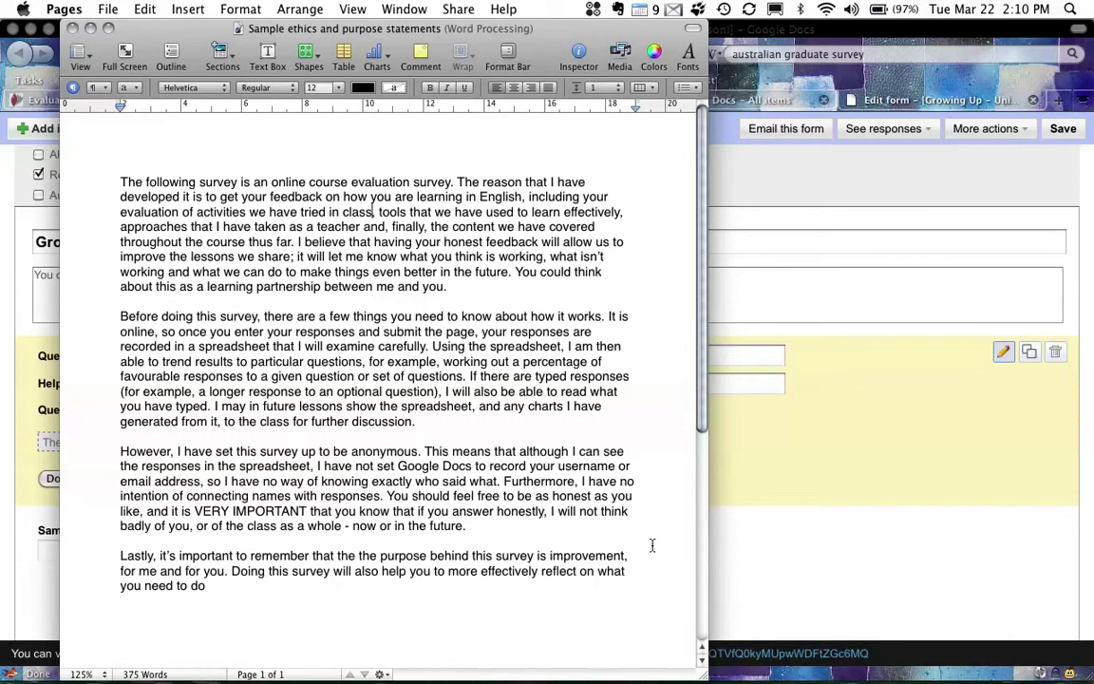
pyautogui.moveTo(699, 664); pyautogui.dragTo(1089, 674)
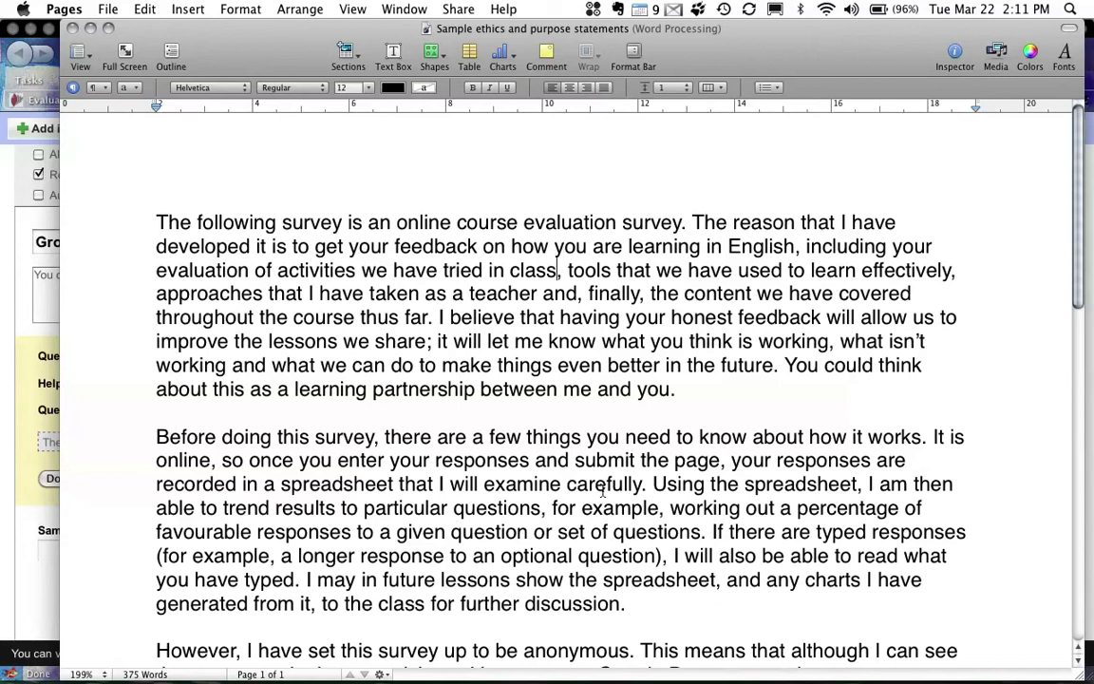
pyautogui.scroll(-1, 604, 490)
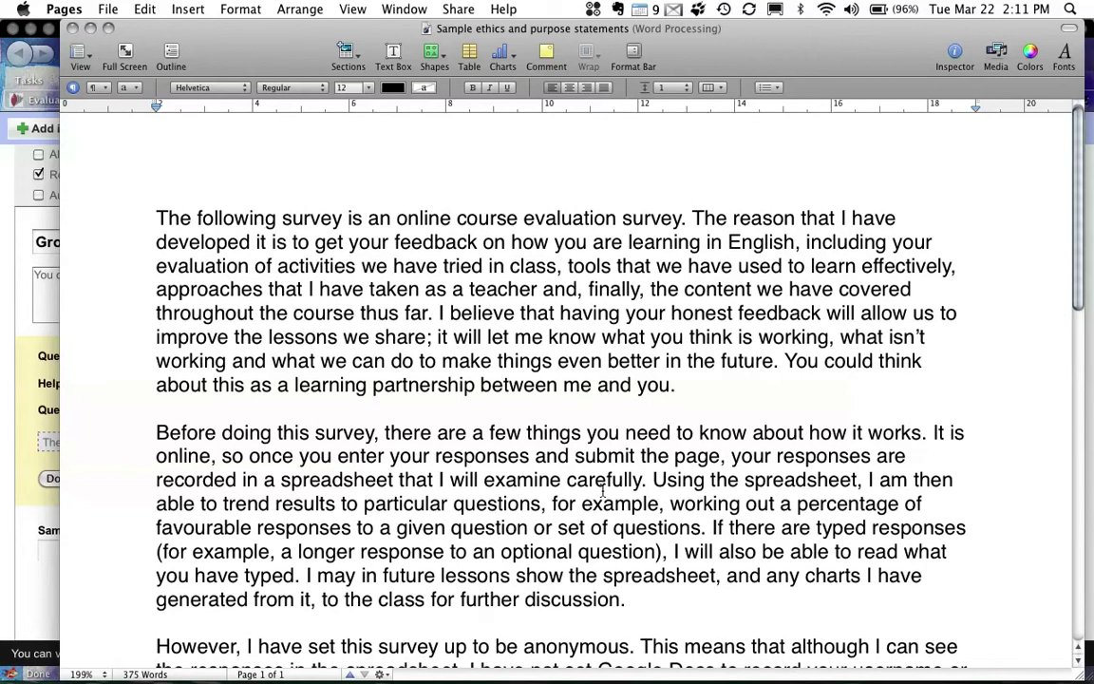
pyautogui.scroll(-3, 604, 490)
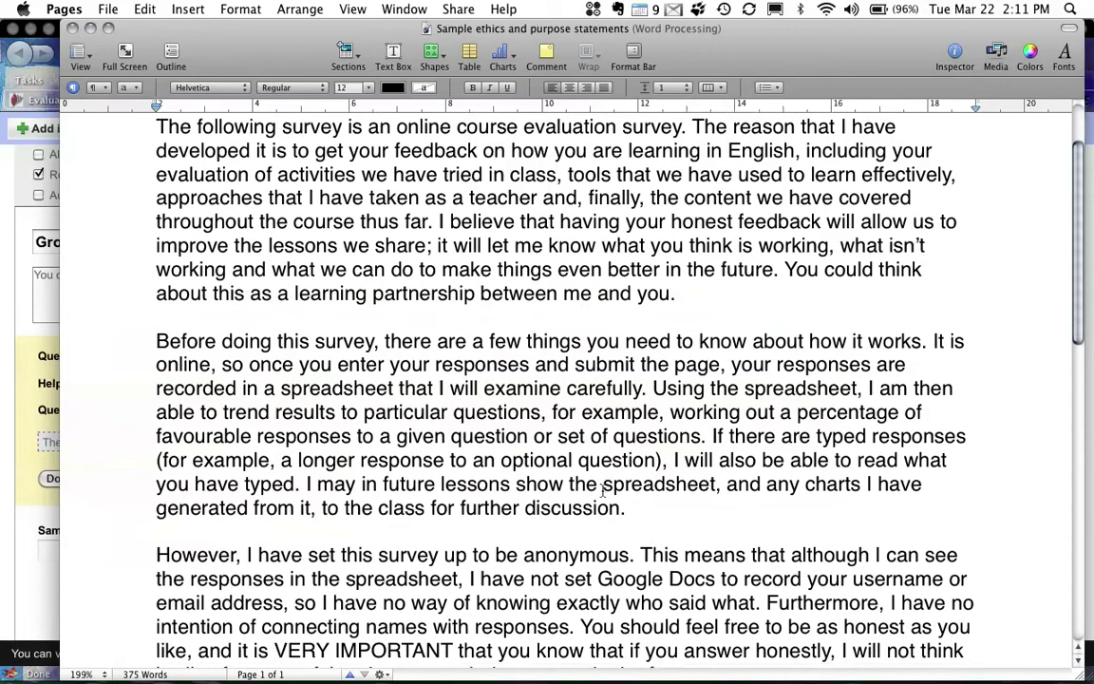
pyautogui.scroll(-3, 602, 490)
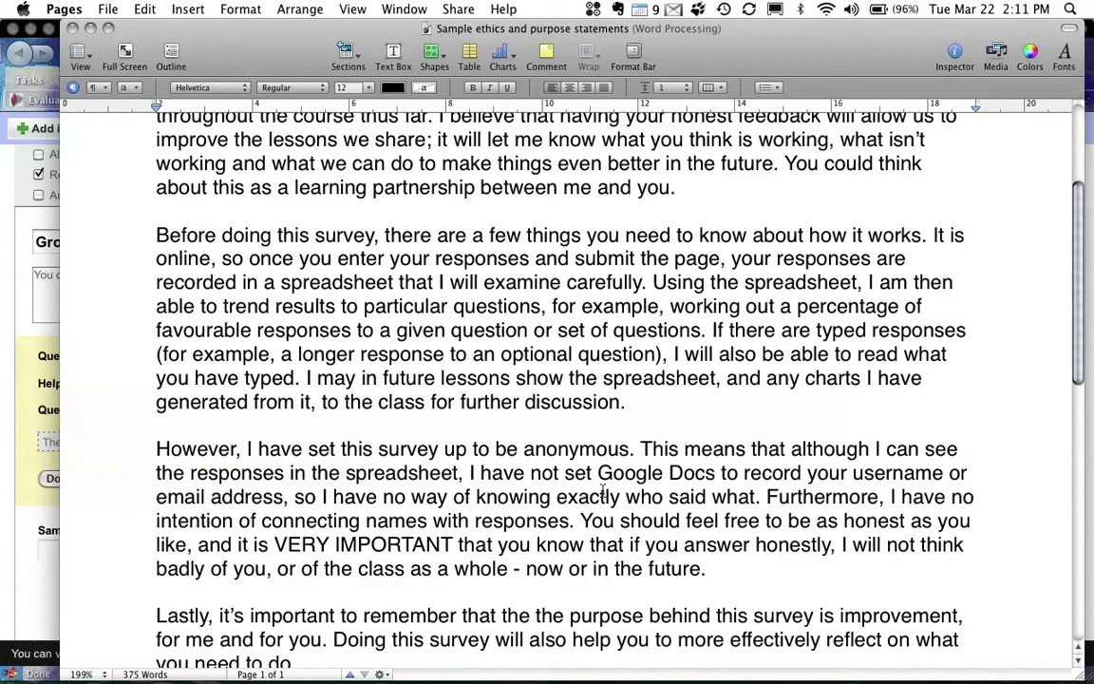
pyautogui.scroll(-1, 542, 488)
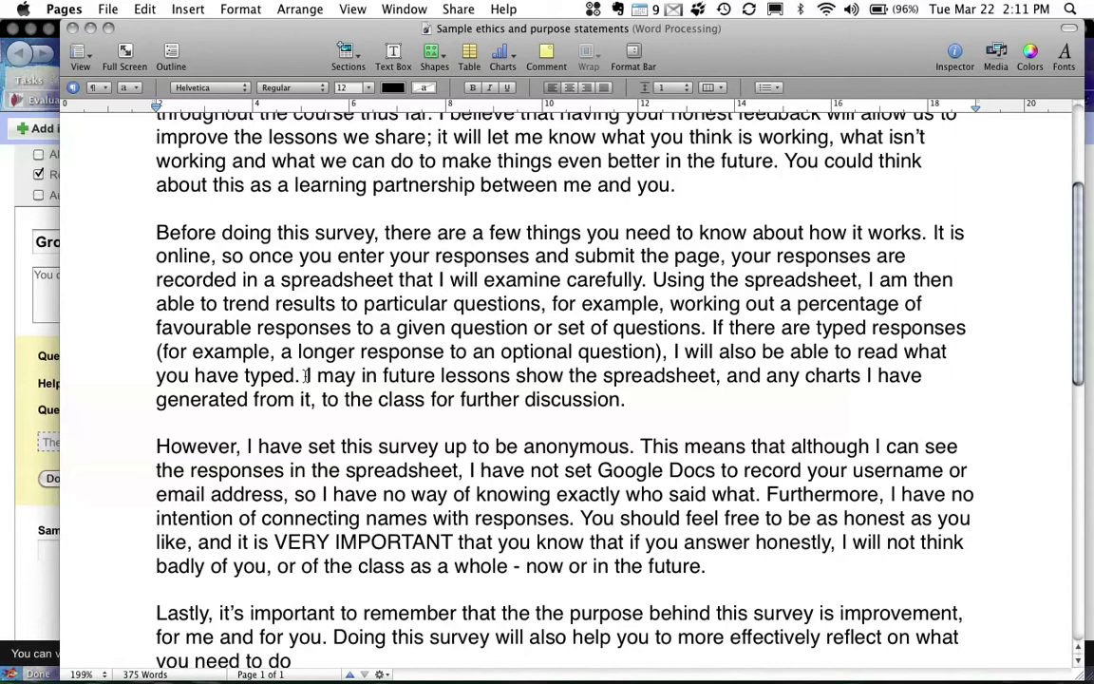
# - Review the spreadsheet sentence and the anonymity paragraph of the survey introduction
pyautogui.moveTo(305, 376); pyautogui.dragTo(672, 399)
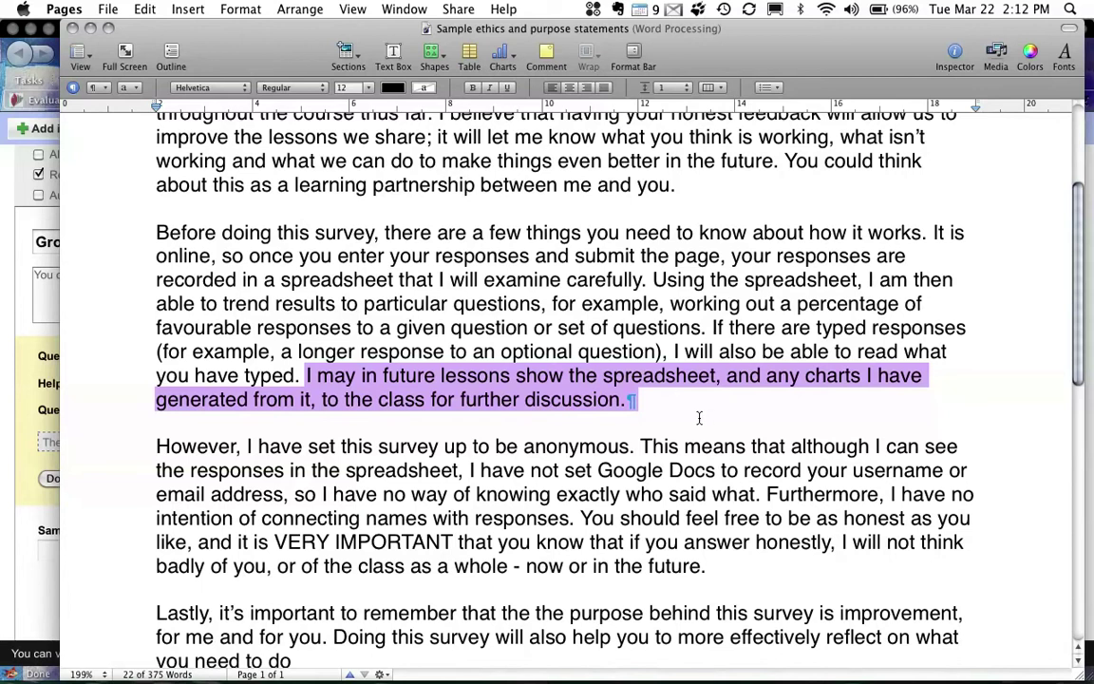
pyautogui.click(699, 418)
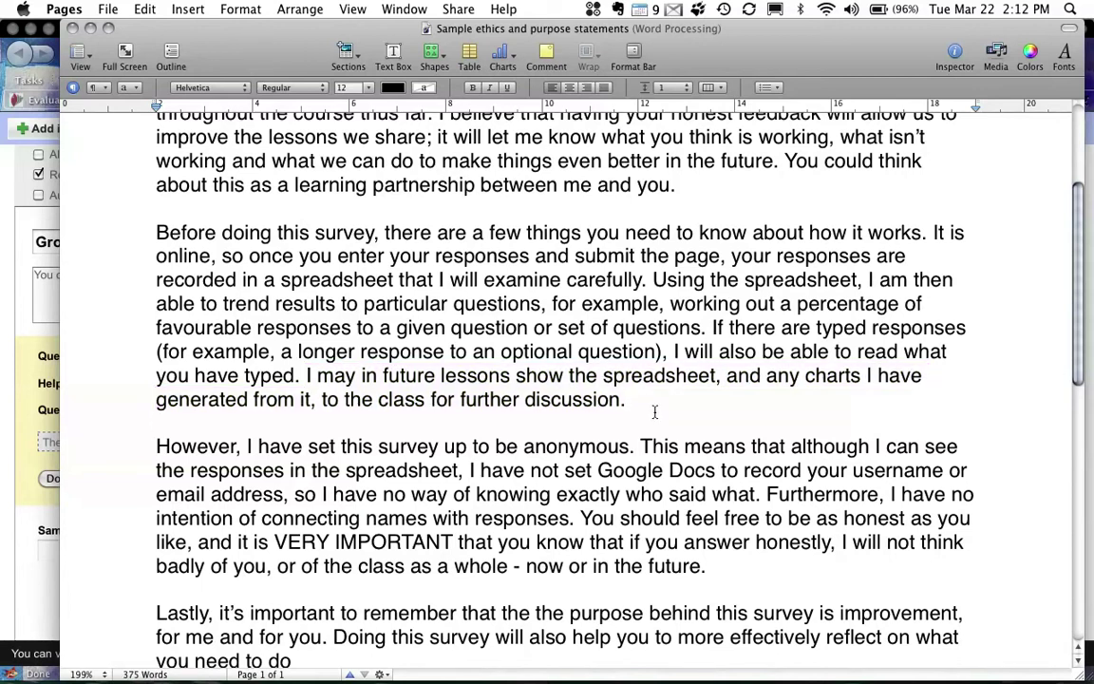
pyautogui.scroll(-5, 655, 411)
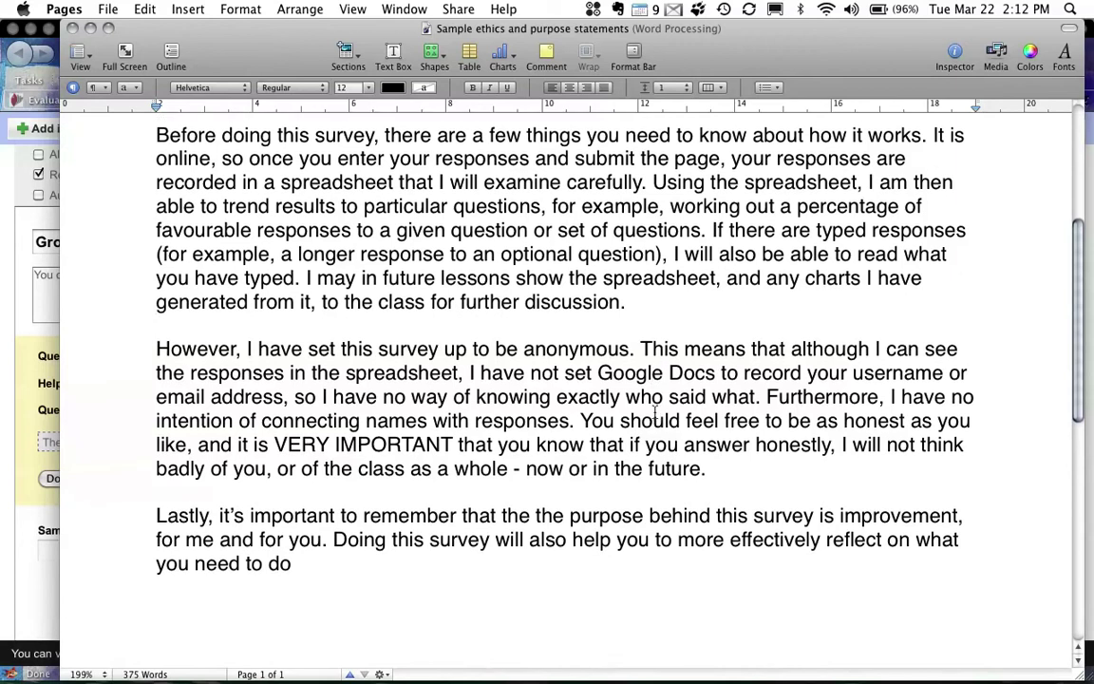
pyautogui.scroll(-1, 171, 309)
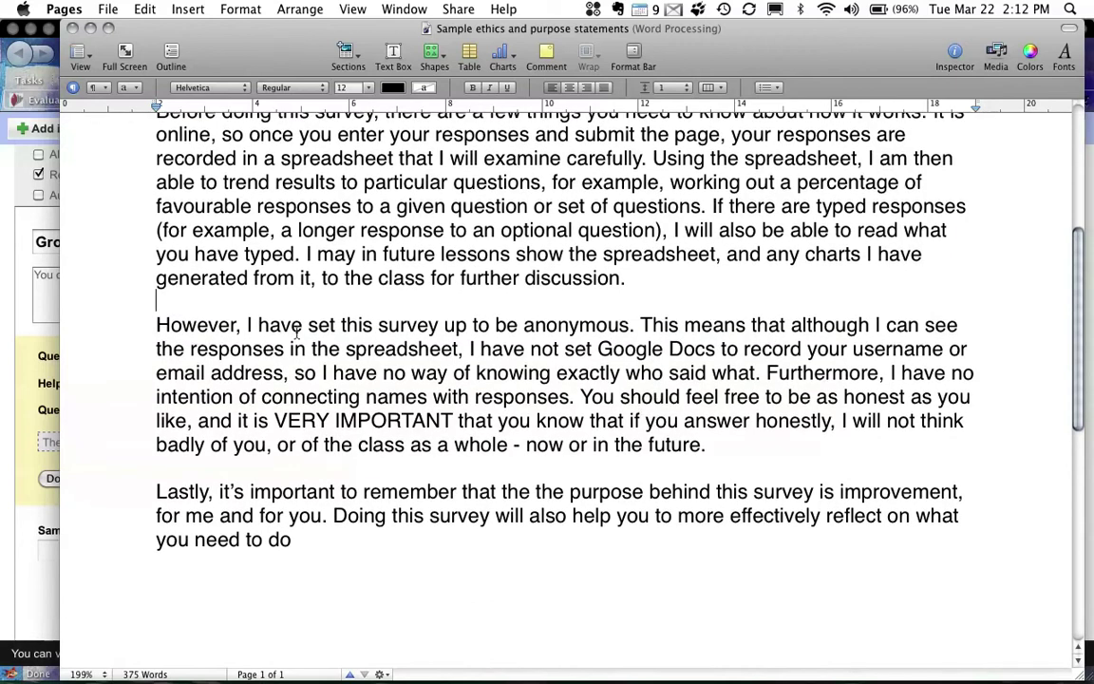
pyautogui.moveTo(154, 325); pyautogui.dragTo(726, 448)
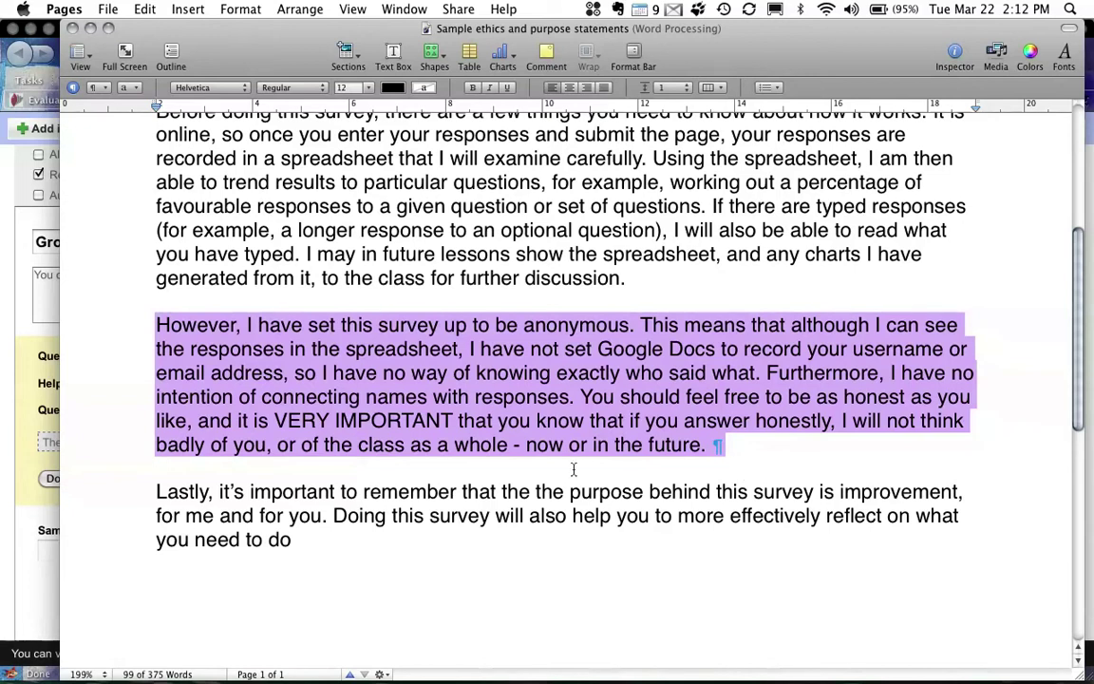
pyautogui.click(751, 471)
# - End the 'Lastly' paragraph with 'to improve.' and select the whole introduction
pyautogui.moveTo(144, 494); pyautogui.dragTo(301, 543)
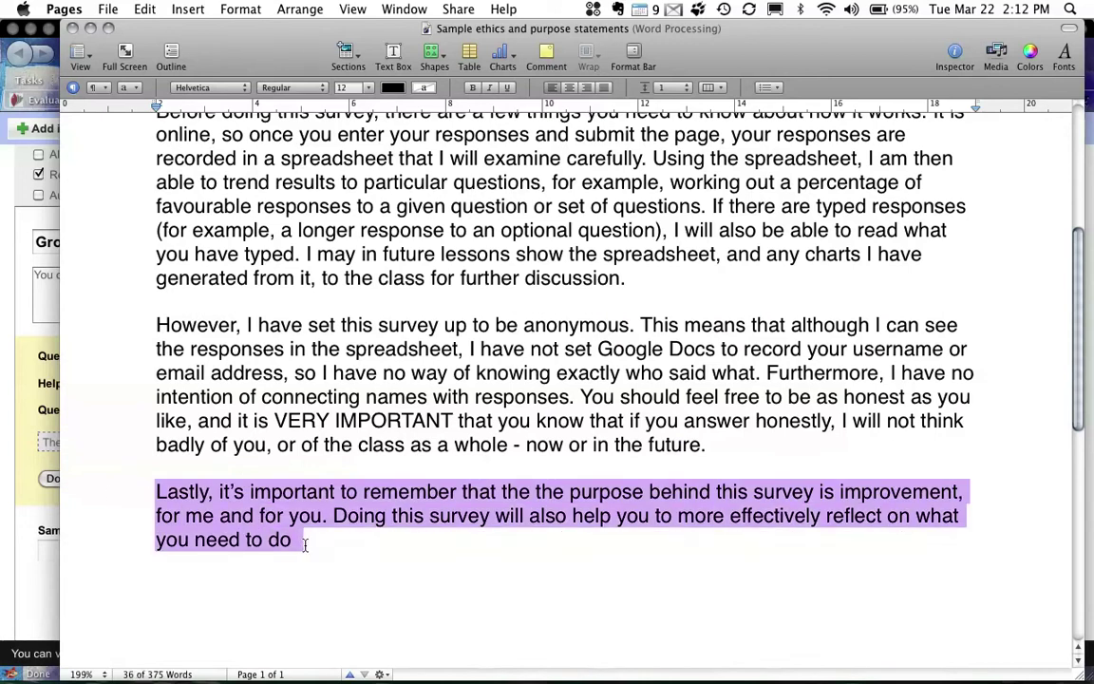
pyautogui.click(304, 540)
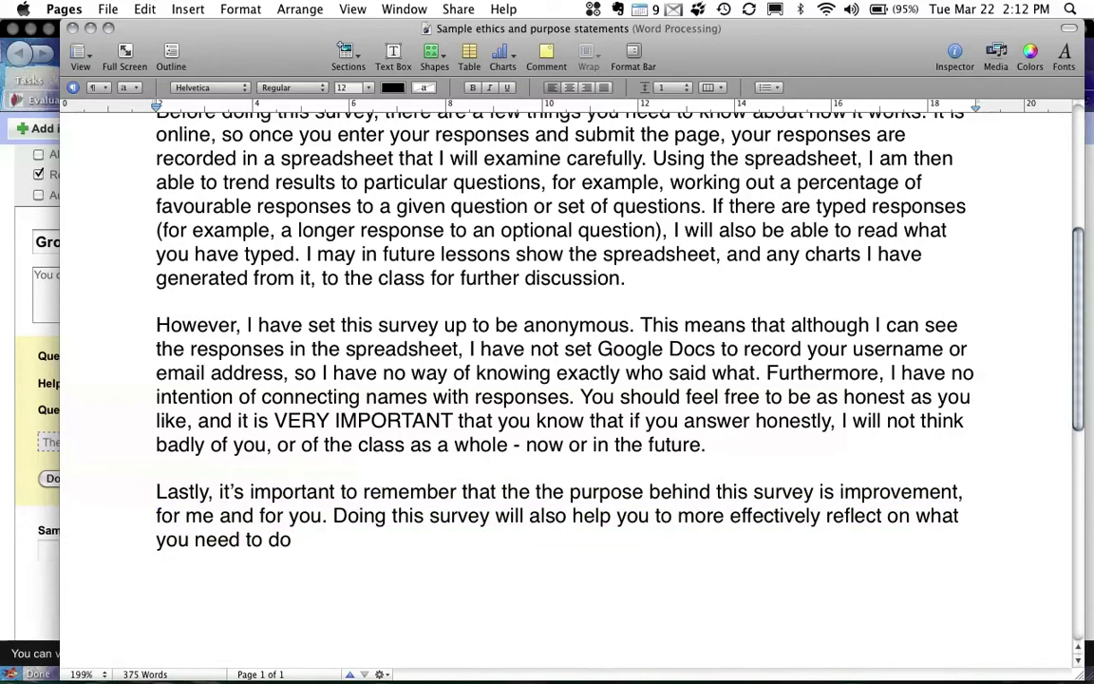
pyautogui.press('BackSpace')
pyautogui.write('to improve.')
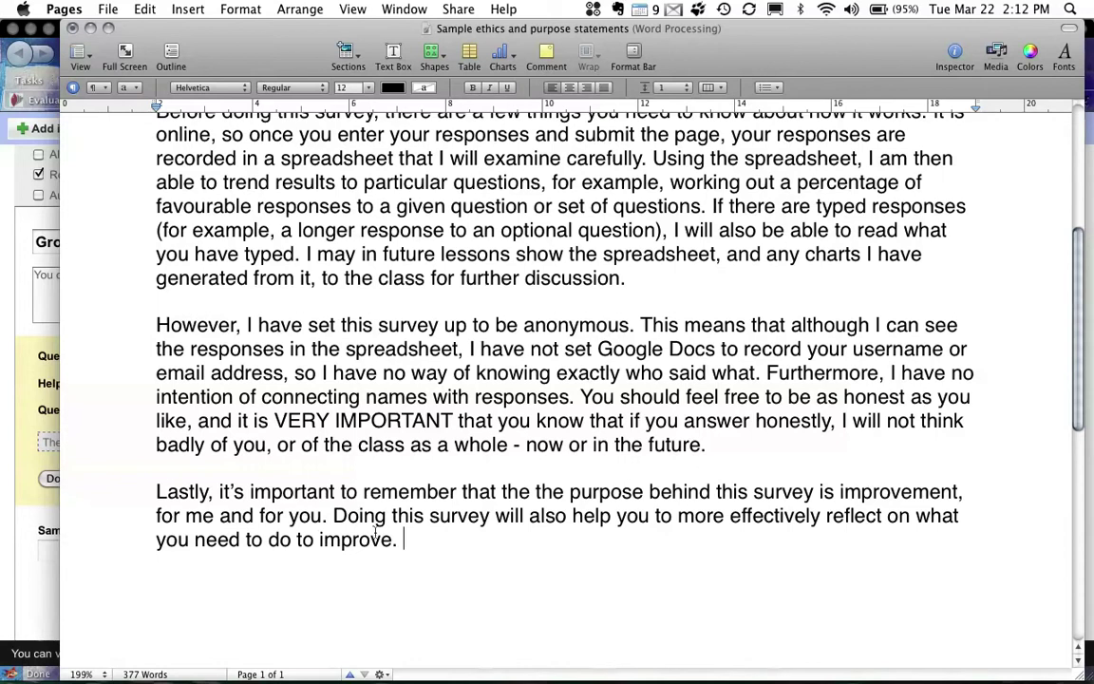
pyautogui.press('super+a')
pyautogui.press('super+c')
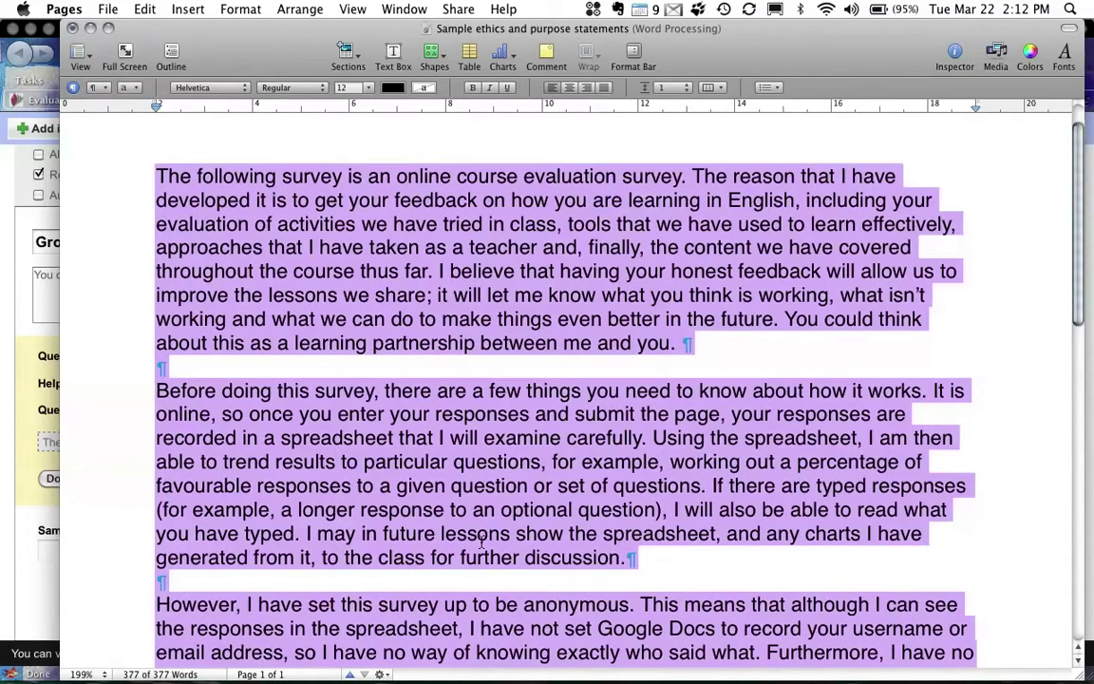
# - Paste the survey introduction into the form description, then switch to the CEQ questionnaire PDF
pyautogui.click(47, 285)
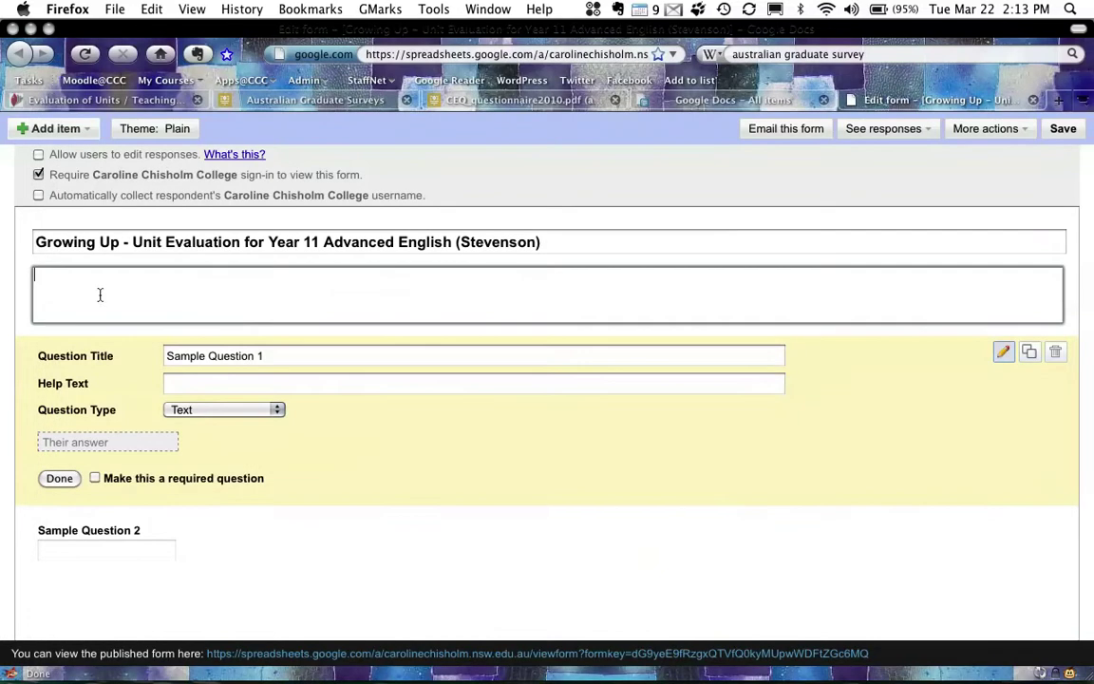
pyautogui.press('super+v')
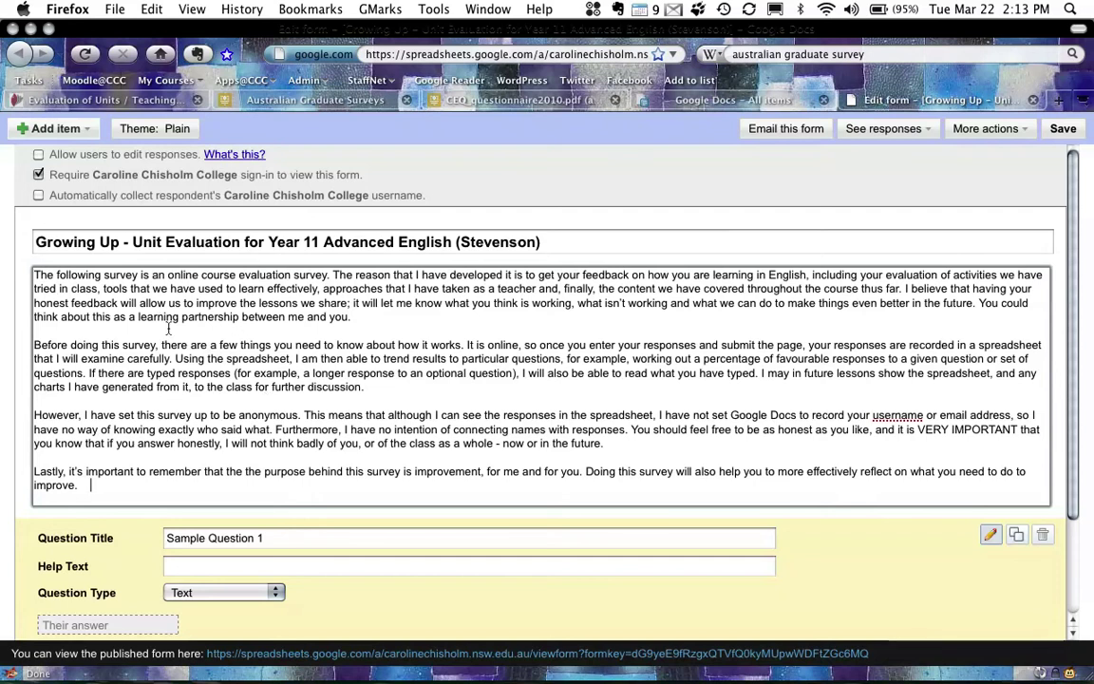
pyautogui.scroll(-3, 226, 445)
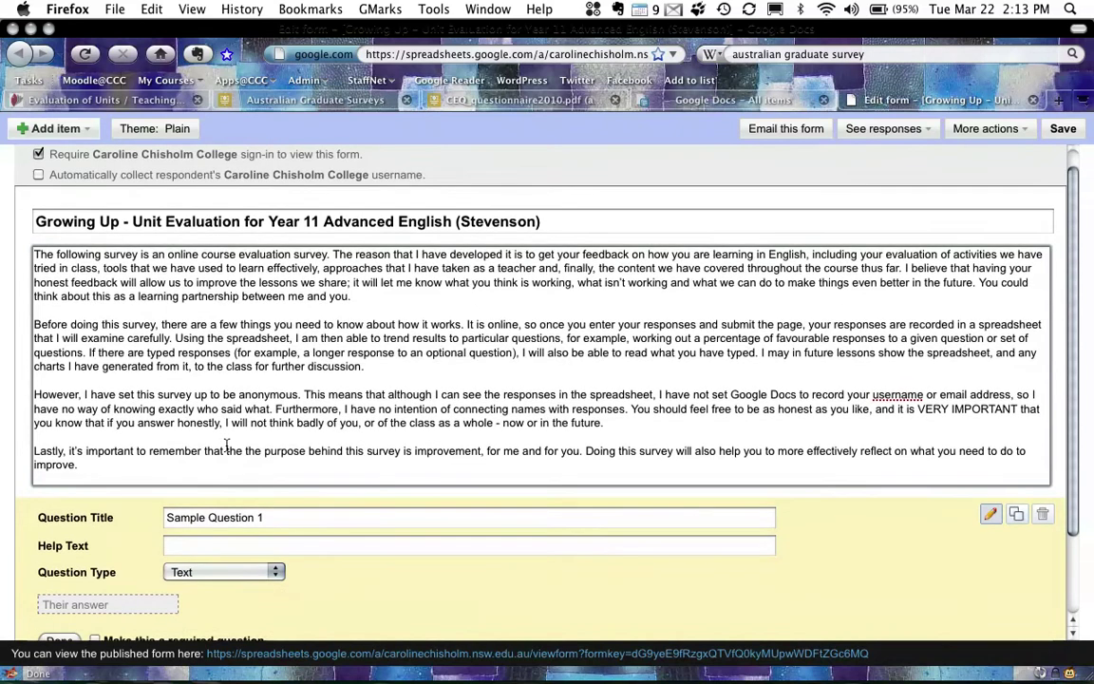
pyautogui.scroll(-4, 226, 445)
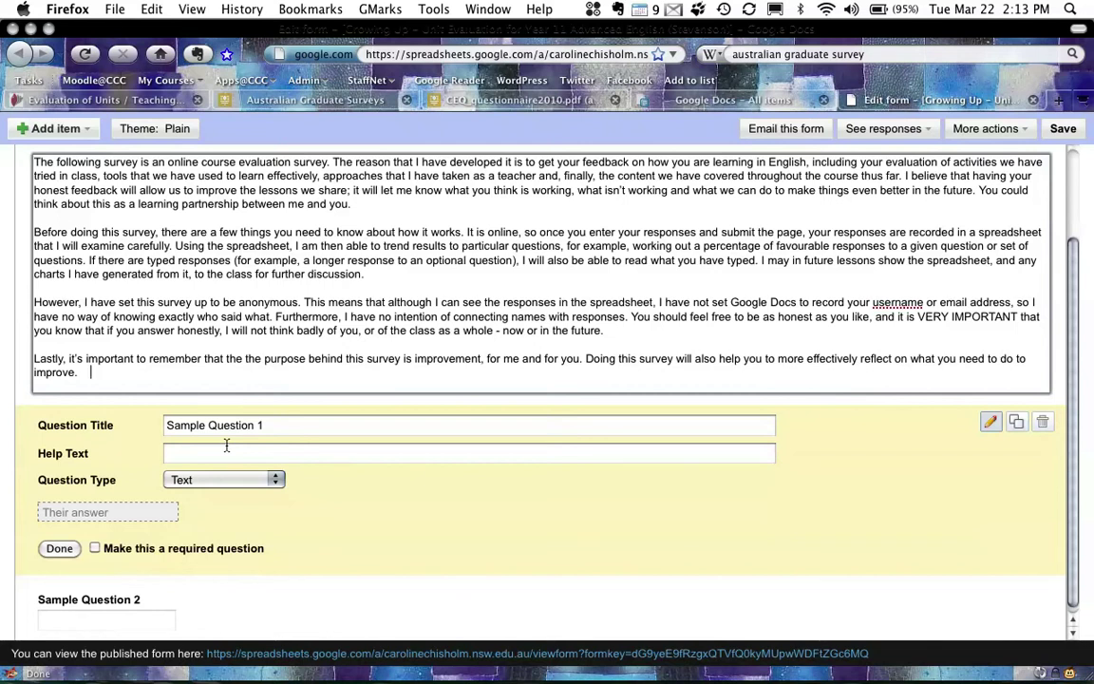
pyautogui.press('super+Tab')
pyautogui.press('super+Tab')
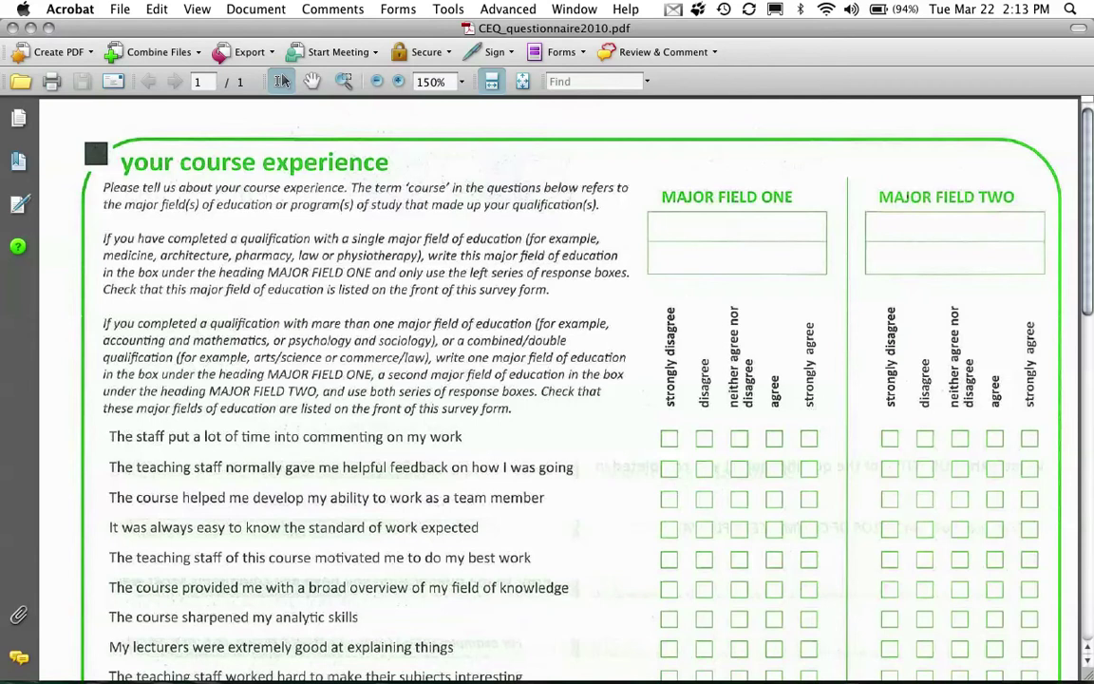
# - Scroll through the CEQ course experience agreement statements in Acrobat
pyautogui.scroll(-5, 561, 389)
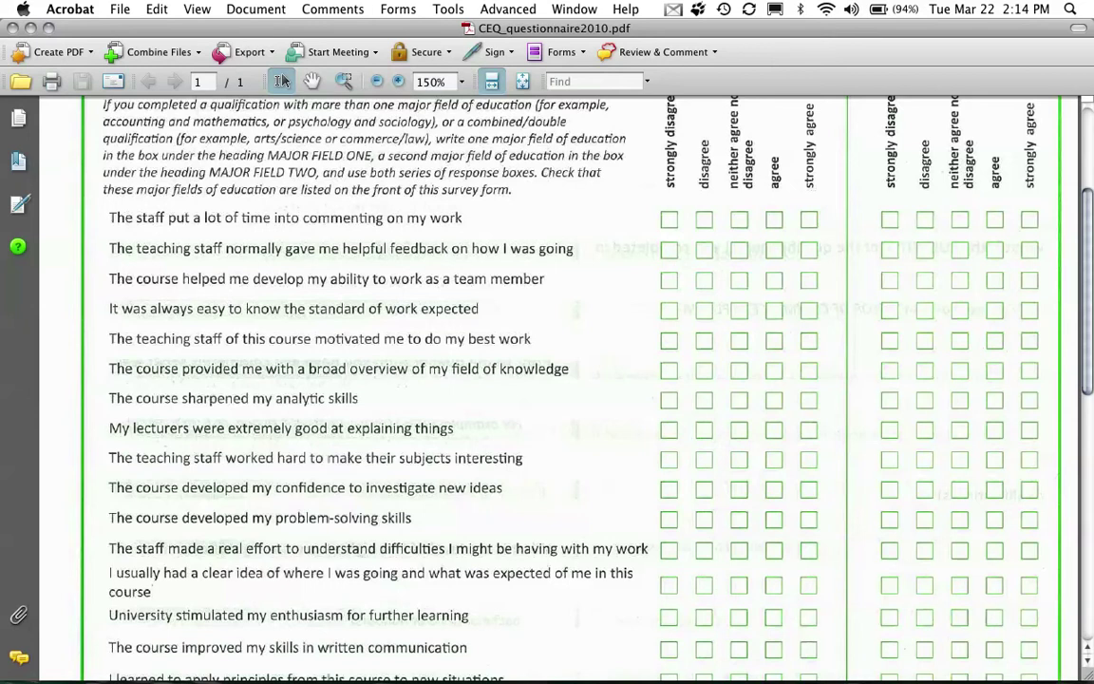
pyautogui.scroll(-1, 560, 389)
pyautogui.scroll(4, 560, 389)
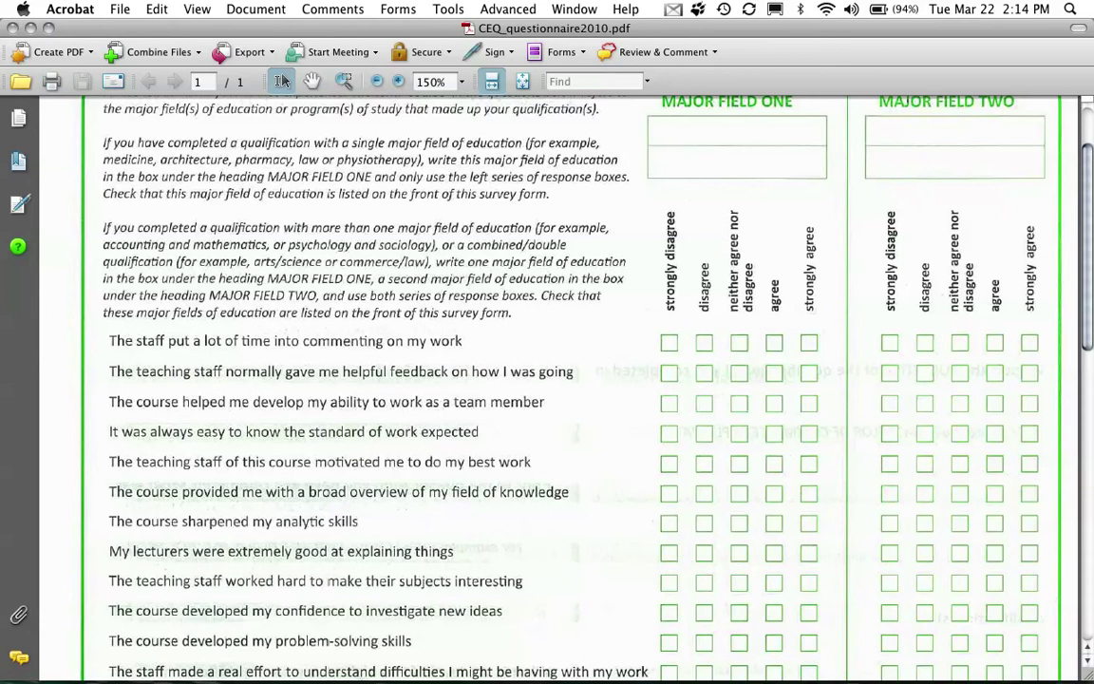
# - Rename Sample Question 1 to 'Course Evaluation Statements' with help text 'Select the bubble which best matches your agreement/disagreement…'
pyautogui.press('super+Tab')
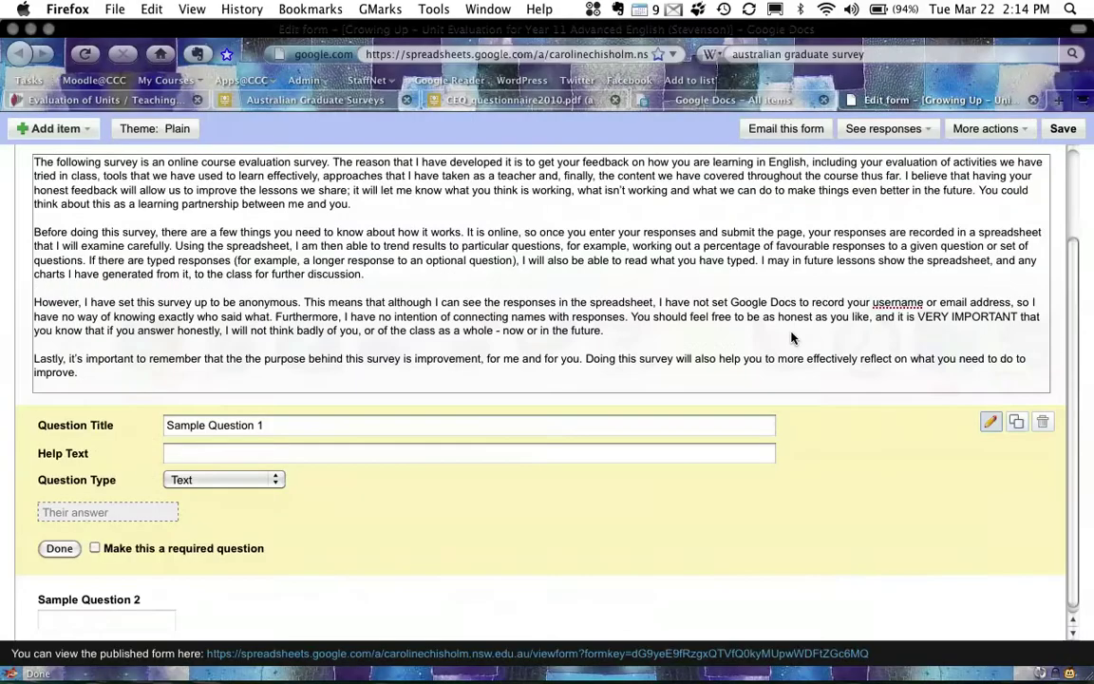
pyautogui.click(427, 424)
pyautogui.tripleClick(426, 426)
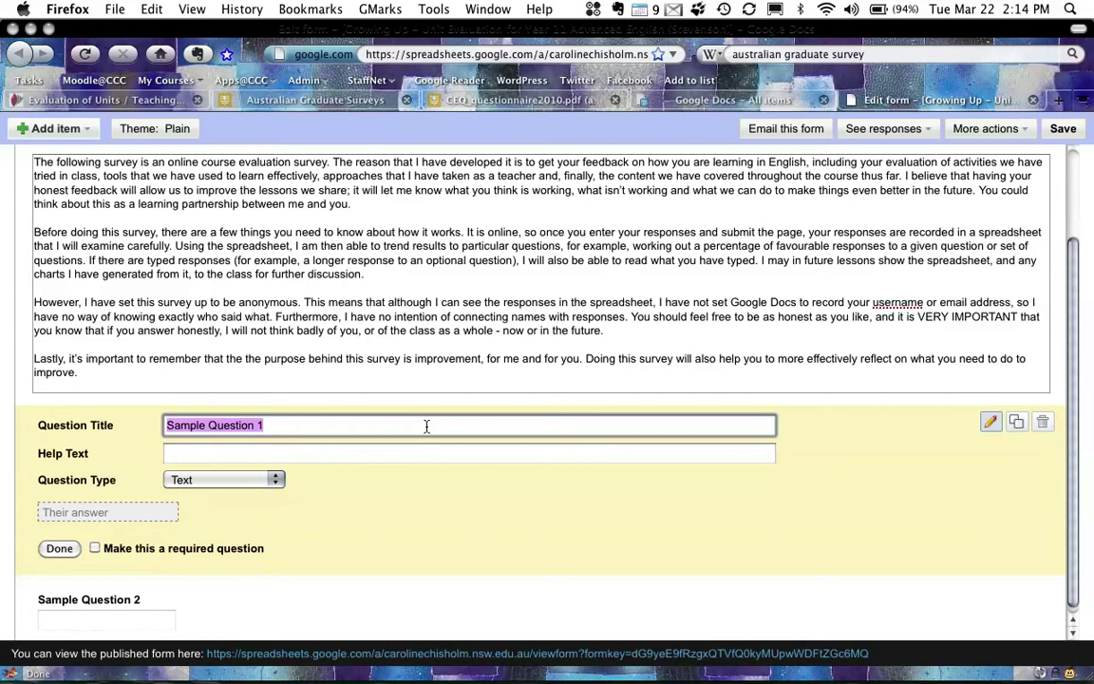
pyautogui.write('C')
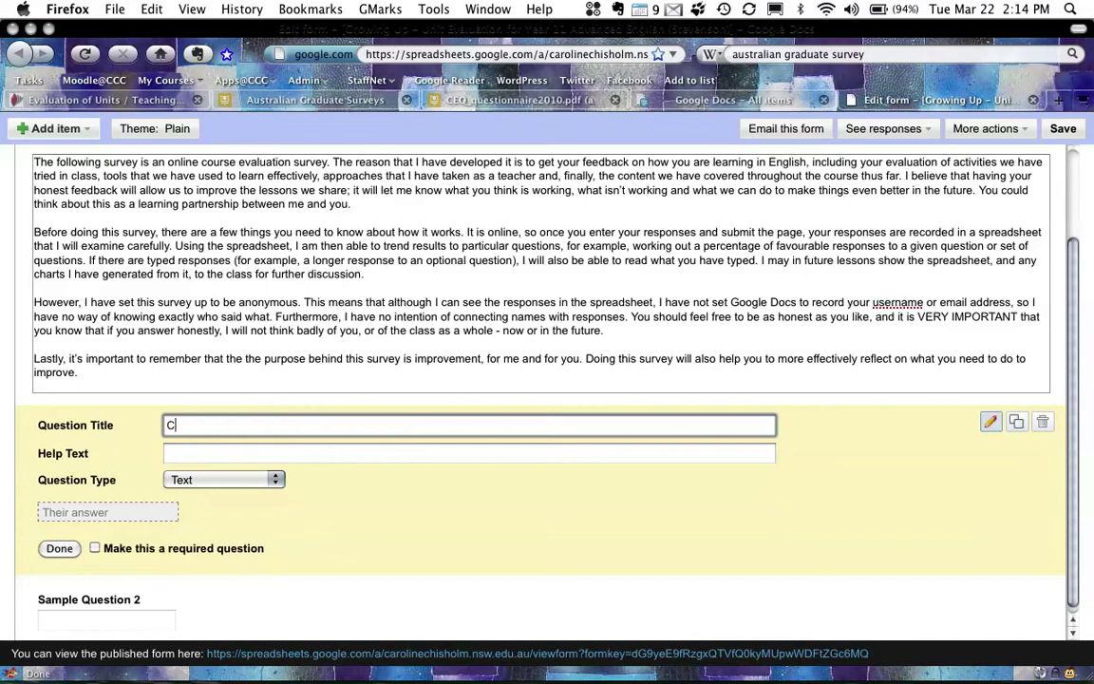
pyautogui.write('ourse Evaluation Statements')
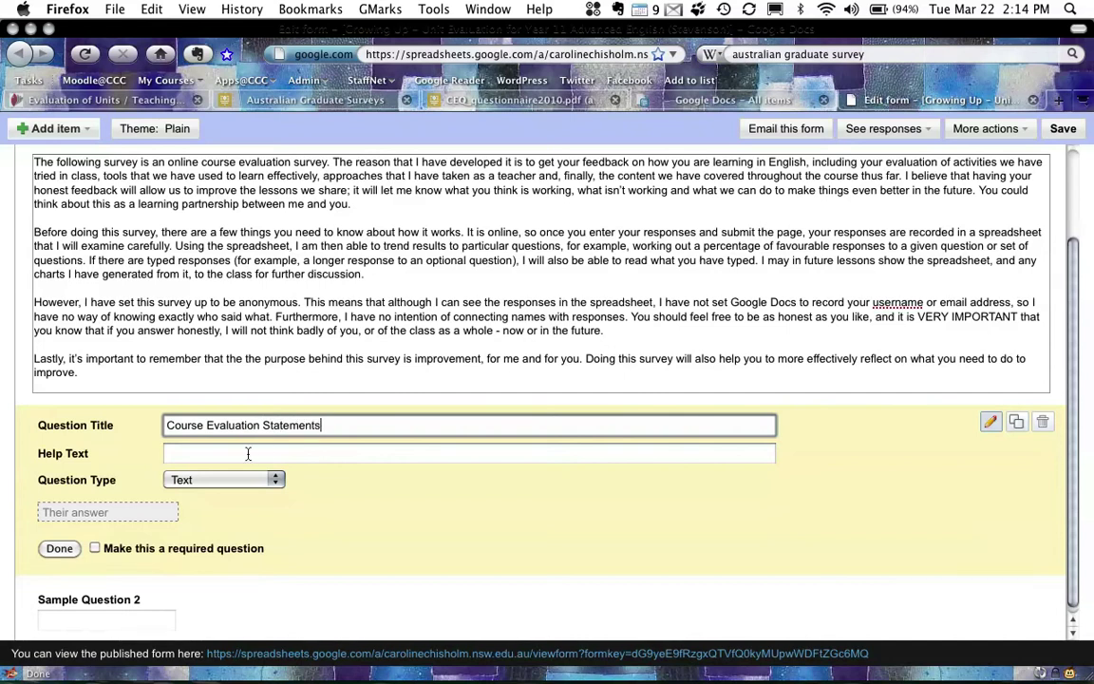
pyautogui.click(199, 460)
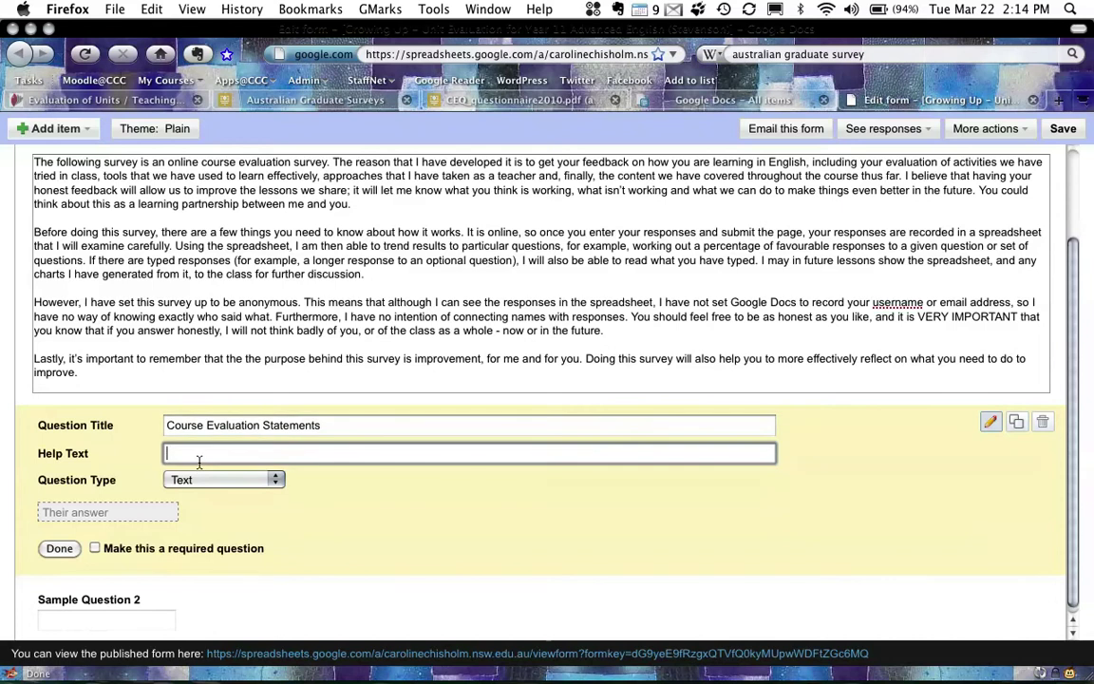
pyautogui.write('Select the bubble which best matc')
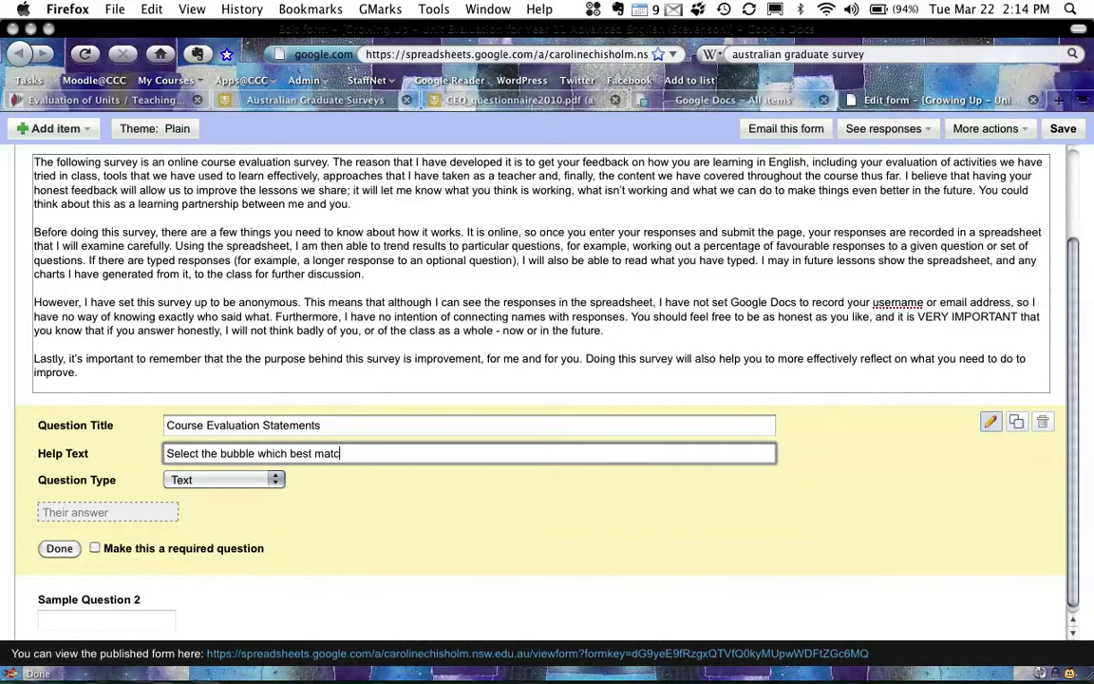
pyautogui.write('hes your ag')
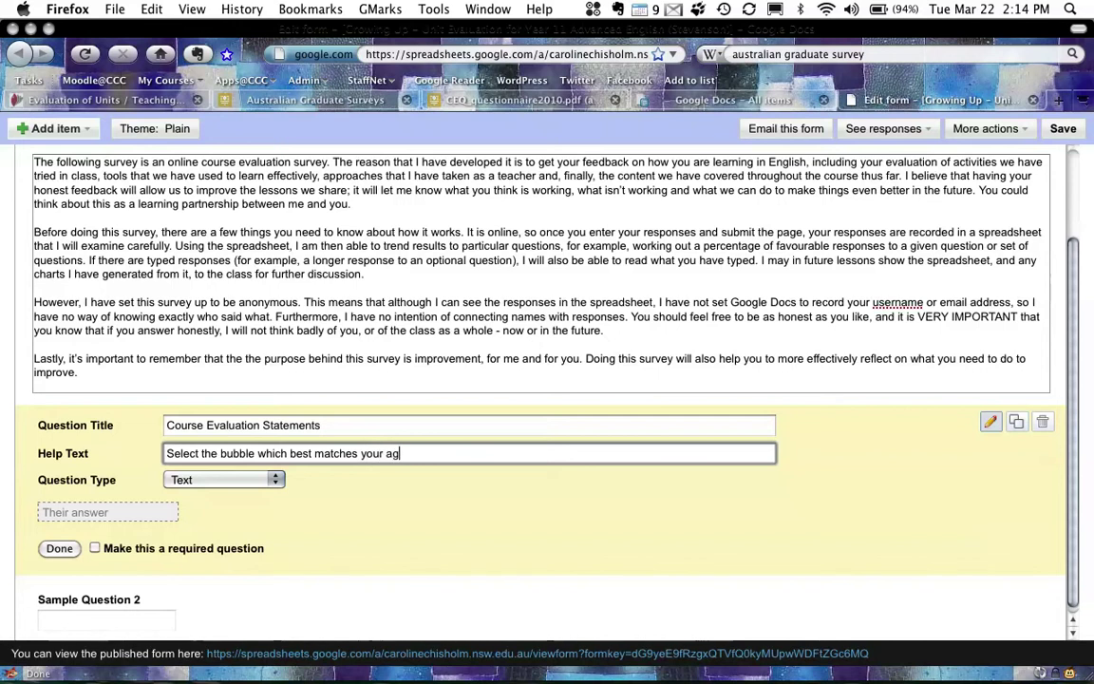
pyautogui.write('reement/dis')
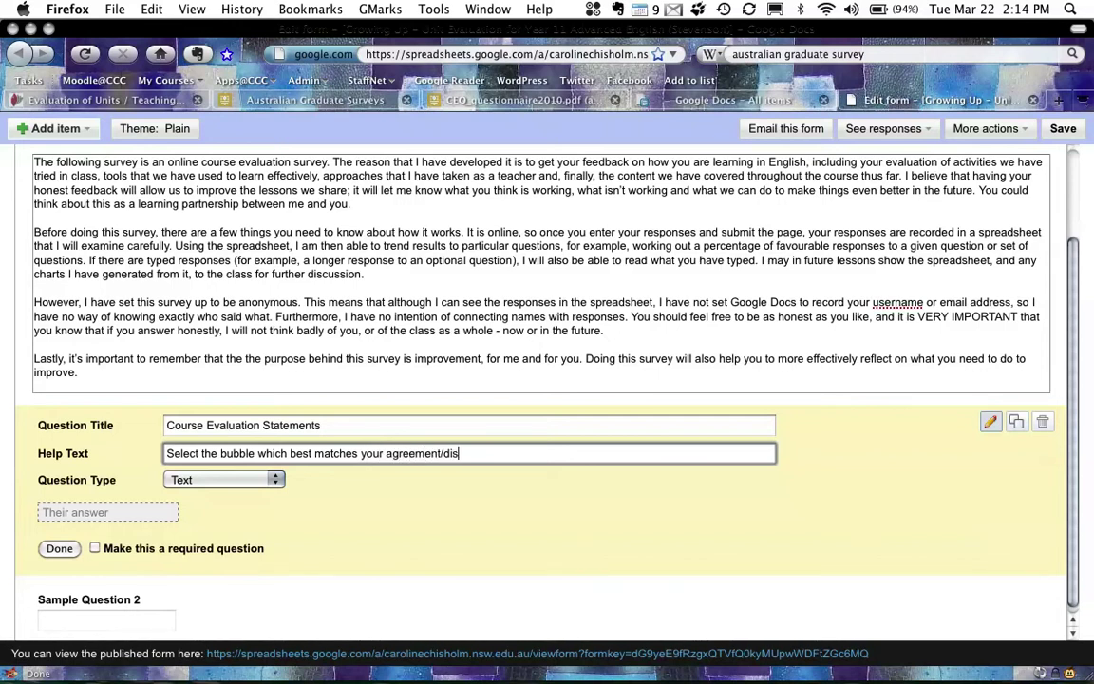
pyautogui.write('gr')
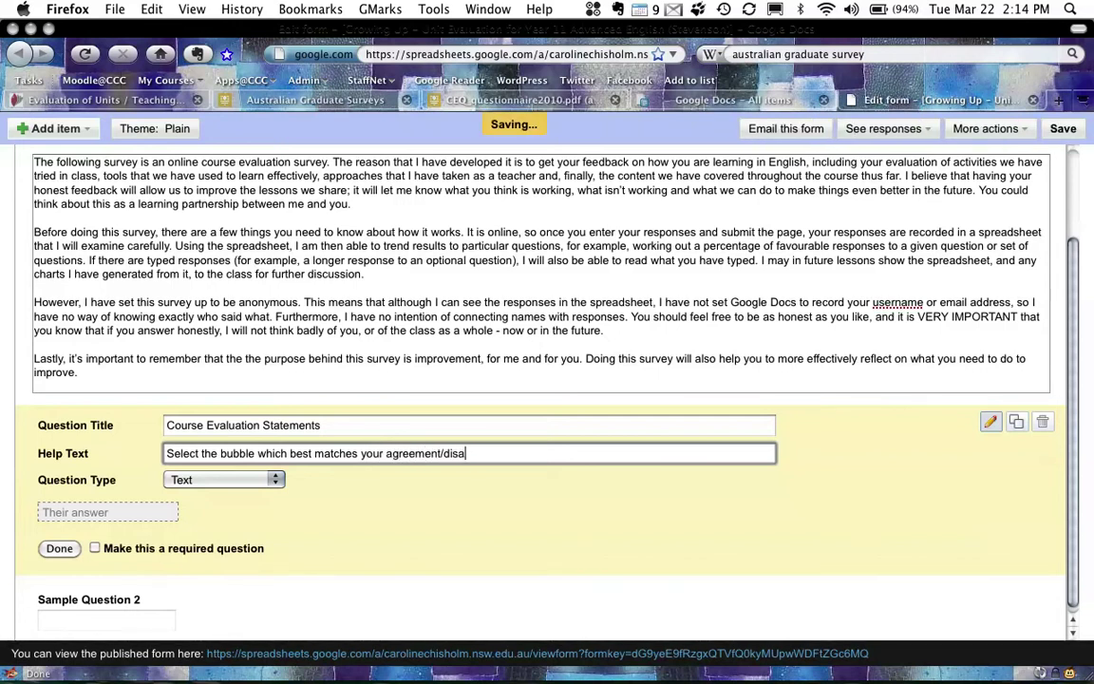
pyautogui.write('greement to the stateme')
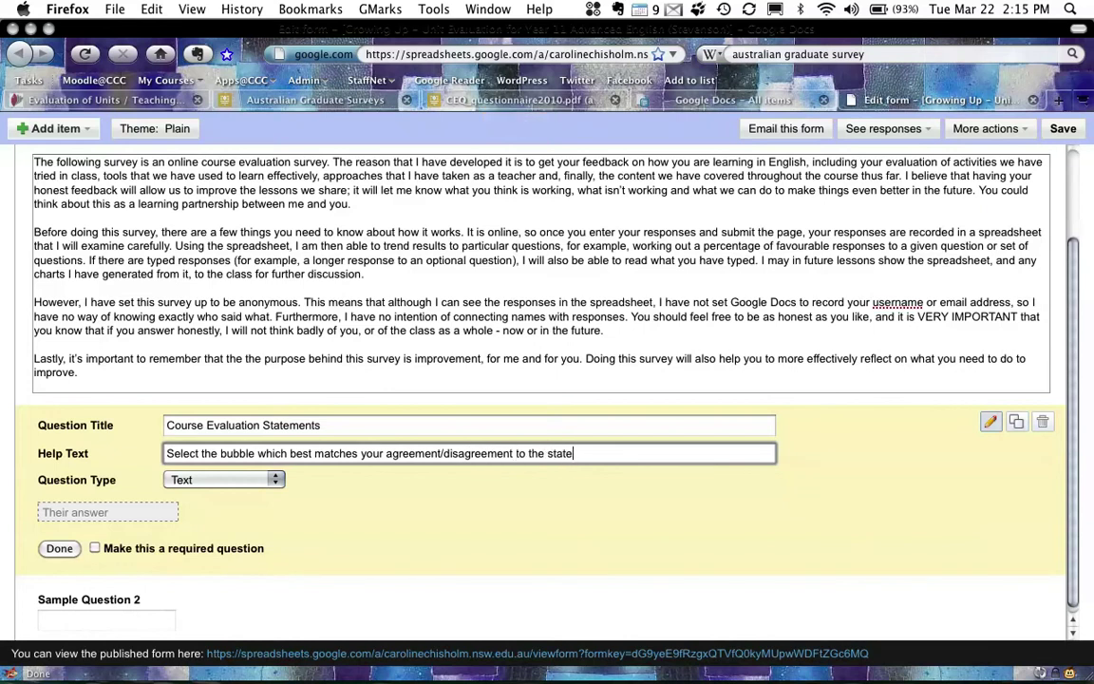
pyautogui.write('nts shown.')
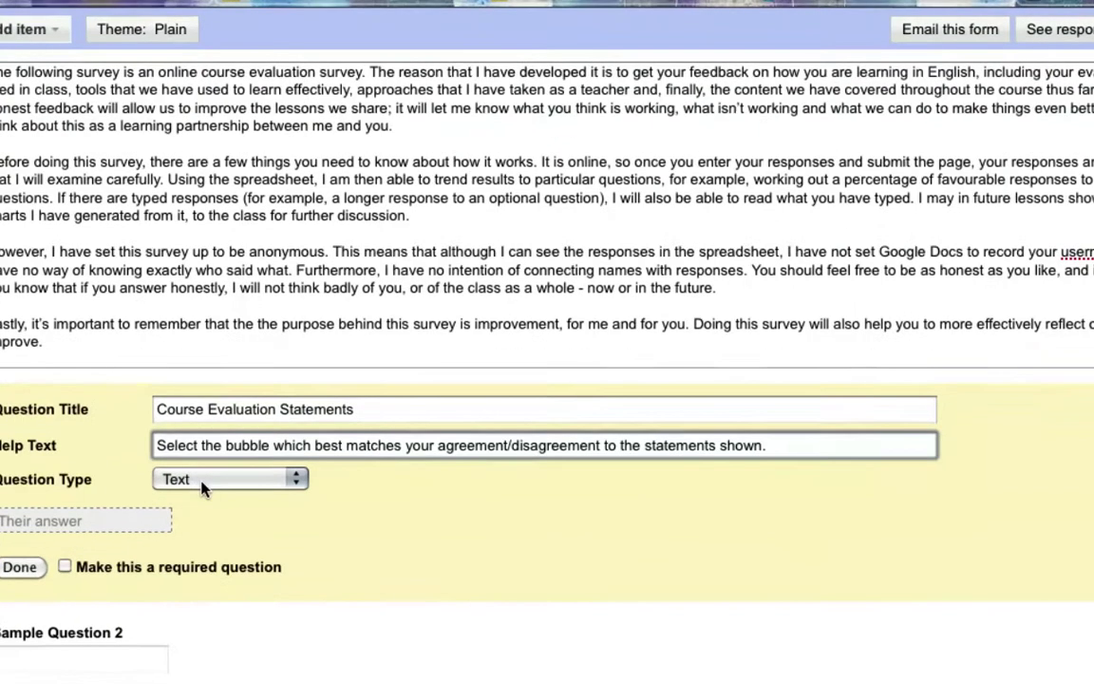
# - Make Course Evaluation Statements a Grid question and begin editing the Column 1 label
pyautogui.click(208, 479)
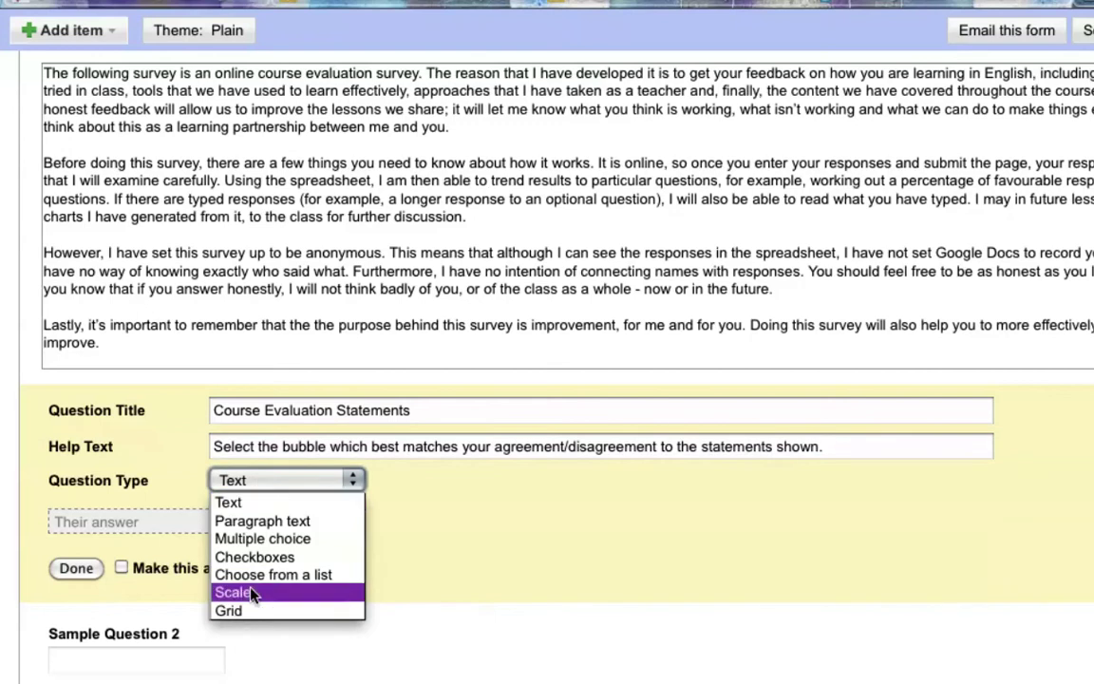
pyautogui.click(250, 613)
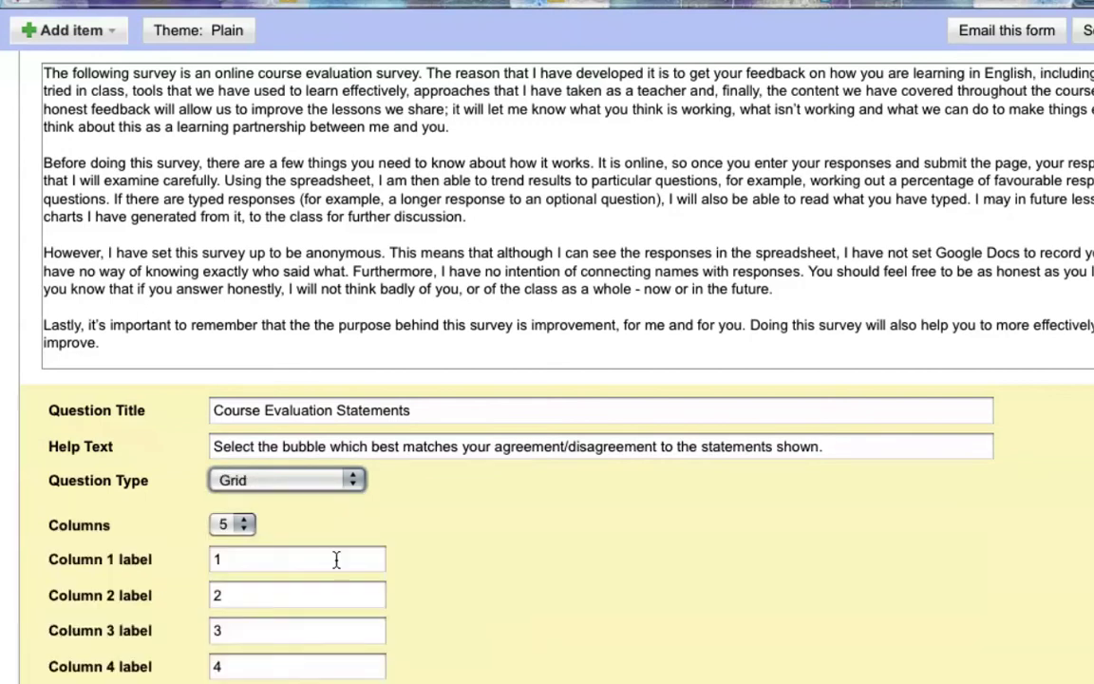
pyautogui.scroll(-3, 373, 517)
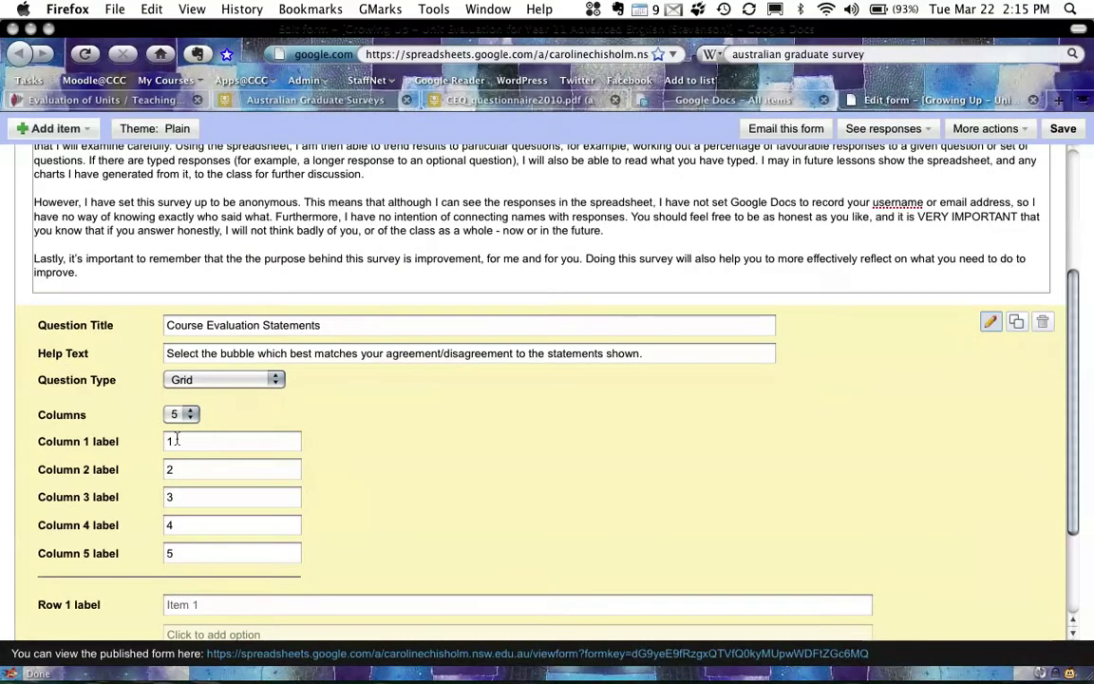
pyautogui.click(190, 444)
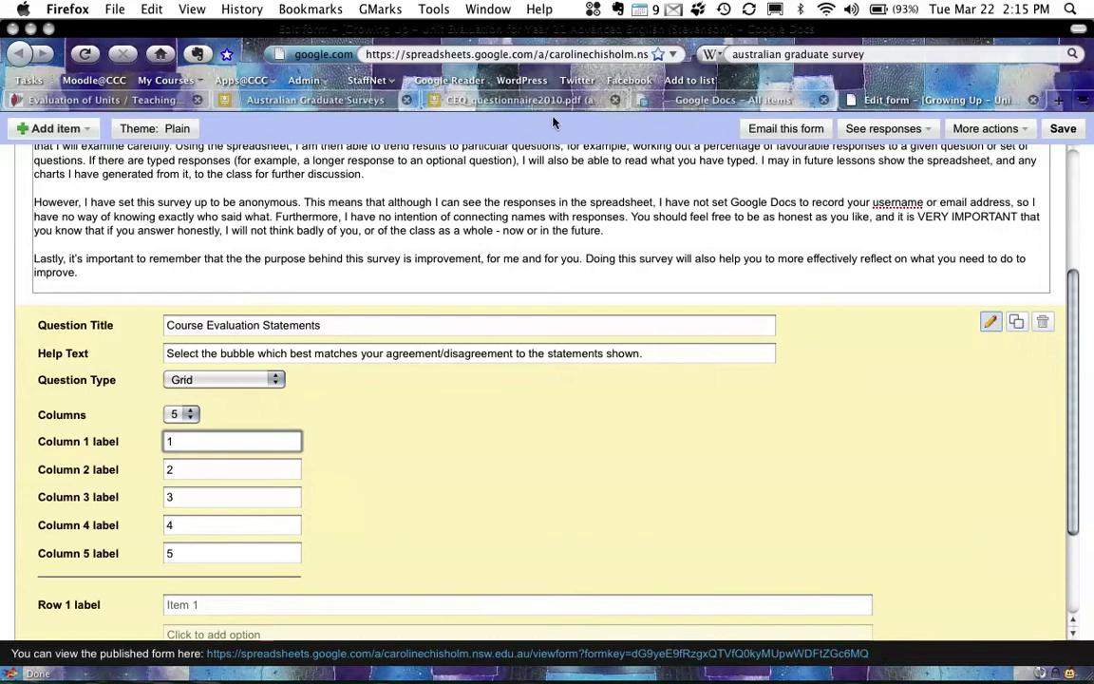
pyautogui.press('super+Tab')
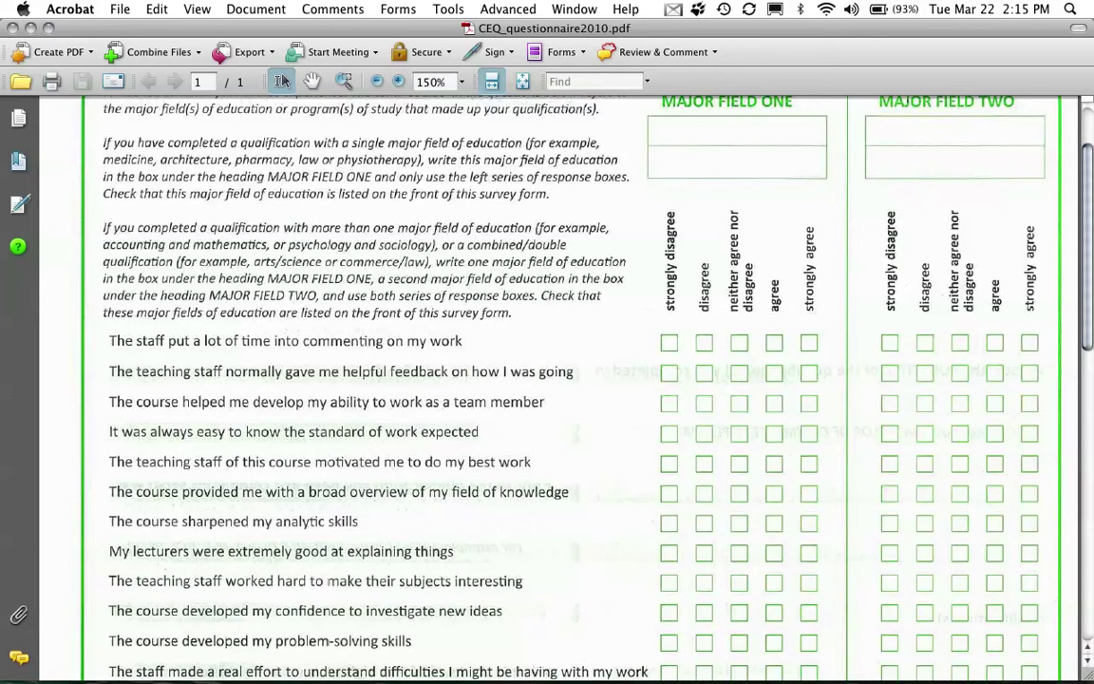
pyautogui.press('super+Tab')
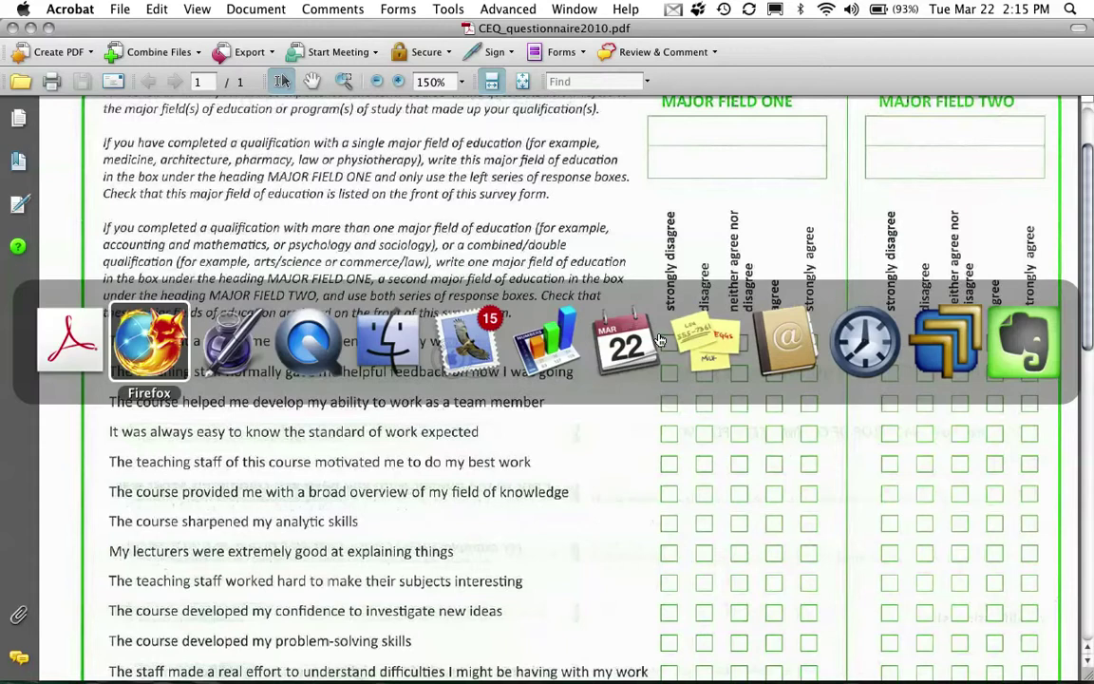
# - Label the columns Strongly disagree, Disagree, Neither disagree nor agree, Agree, Strongly agree
pyautogui.press('BackSpace')
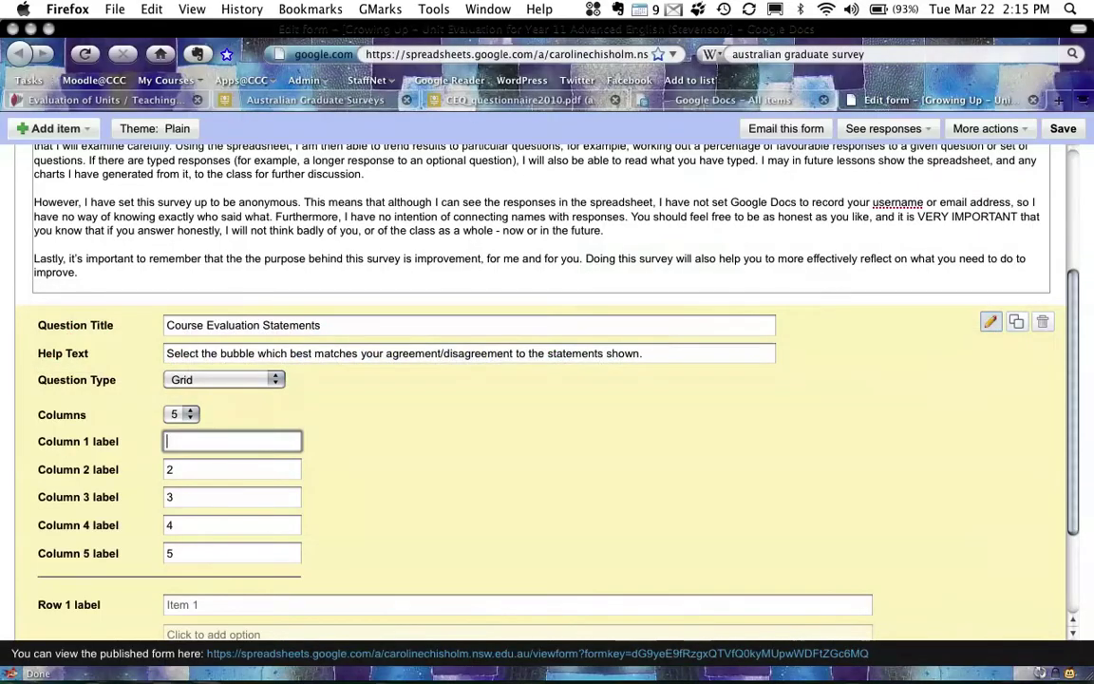
pyautogui.write('Strongly disa')
pyautogui.press('BackSpace')
pyautogui.press('BackSpace')
pyautogui.press('BackSpace')
pyautogui.write('isagree')
pyautogui.press('Tab')
pyautogui.write('Disagree')
pyautogui.press('Tab')
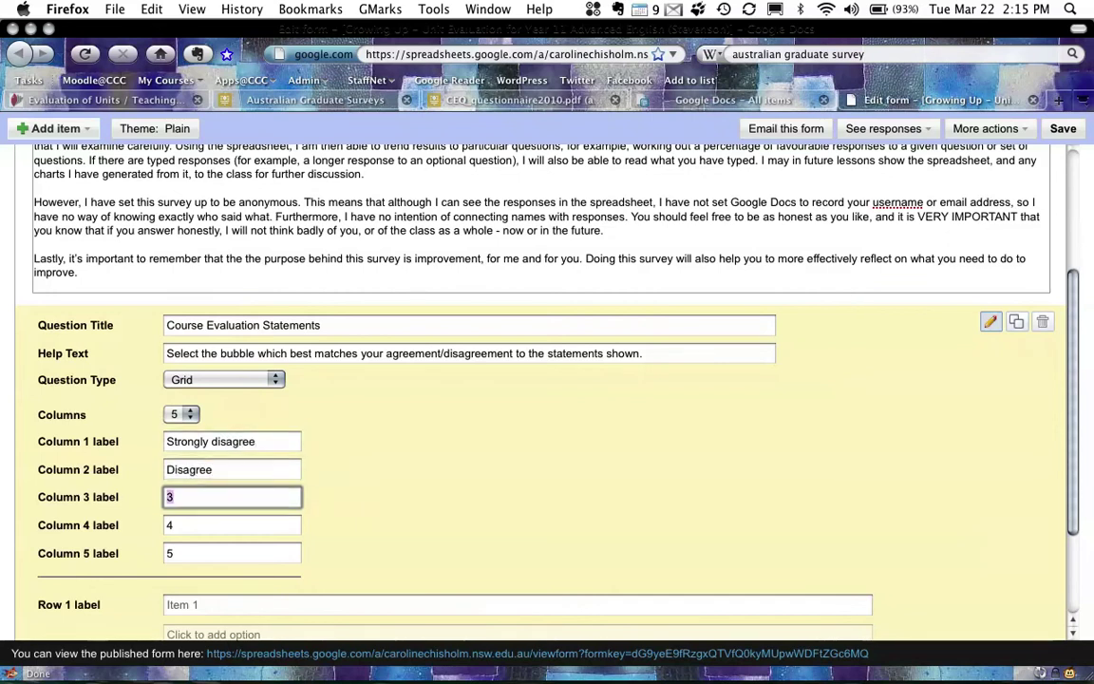
pyautogui.write('Neither disagree nor ')
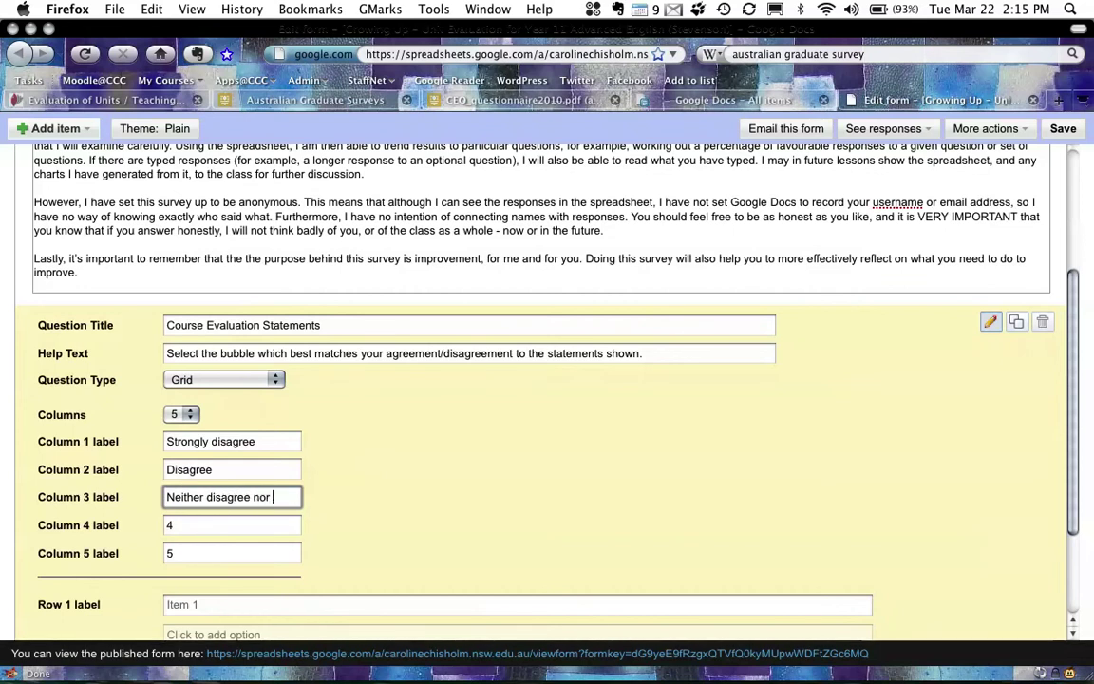
pyautogui.write('agree')
pyautogui.press('Tab')
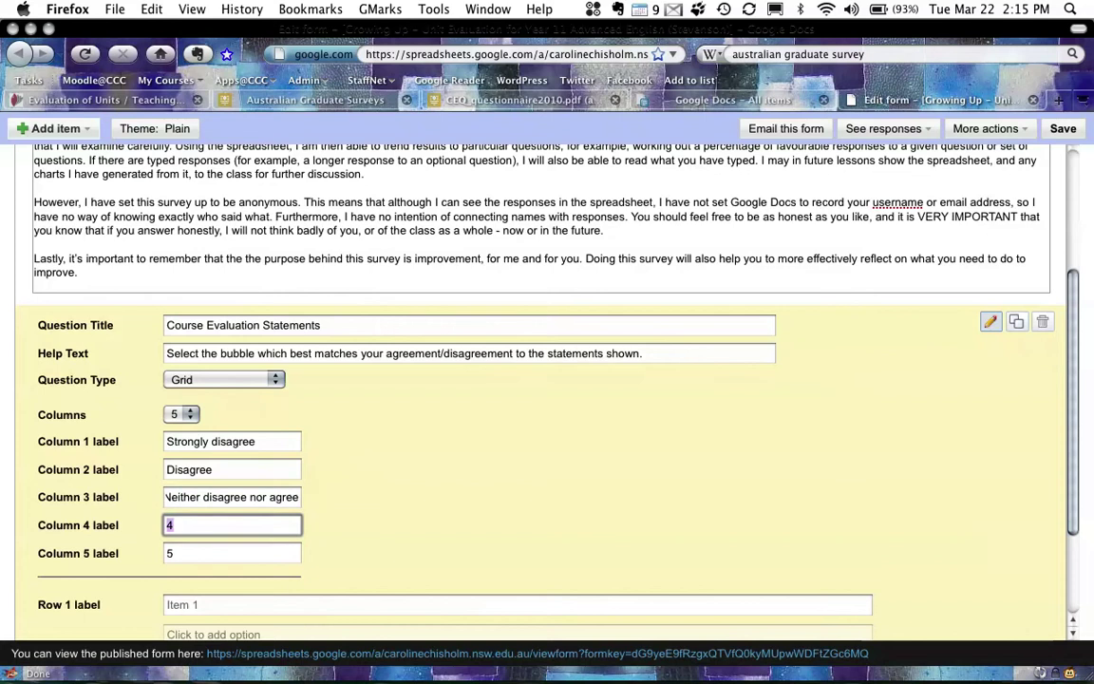
pyautogui.write('Agree')
pyautogui.press('Tab')
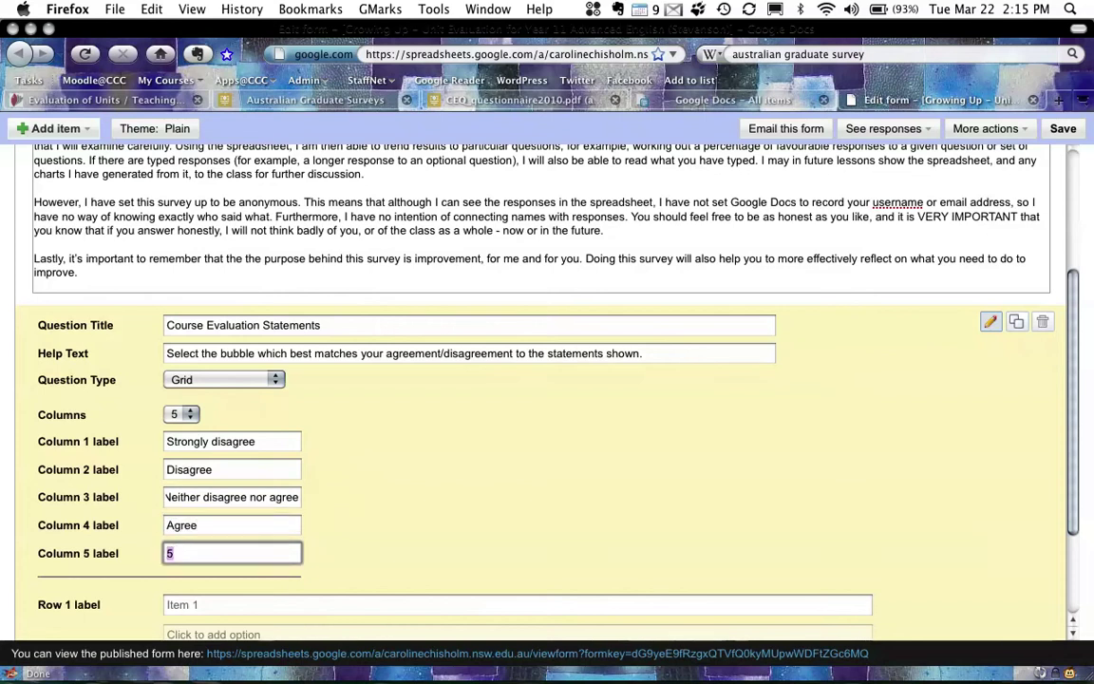
pyautogui.write('Strongly agree')
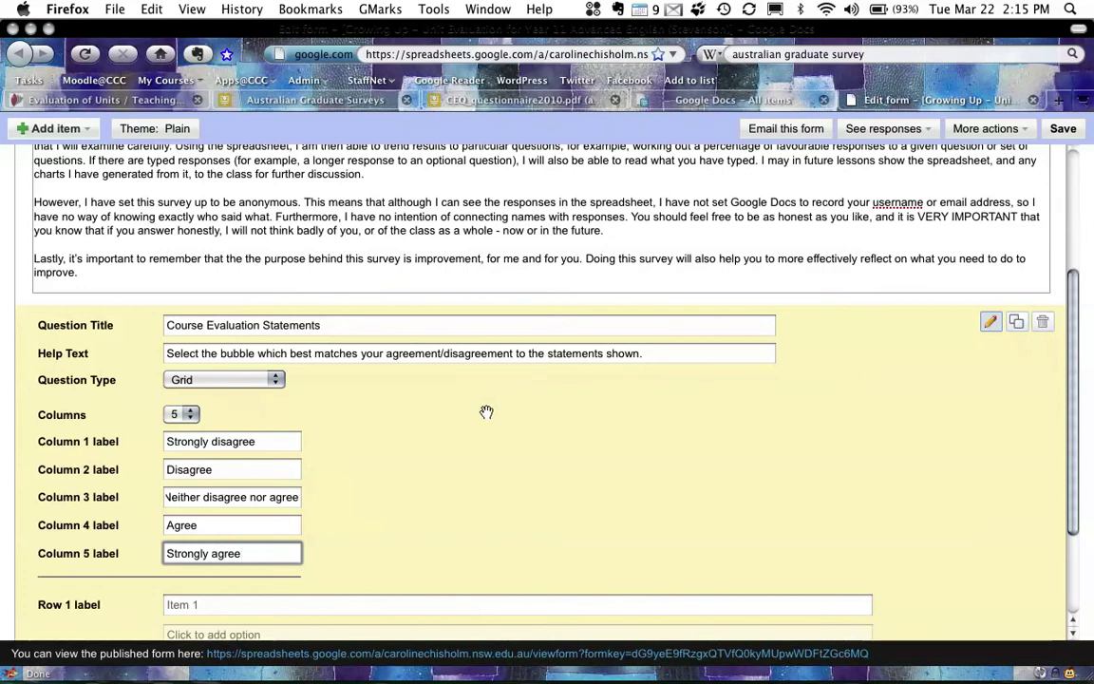
pyautogui.scroll(-1, 486, 411)
pyautogui.scroll(-3, 486, 411)
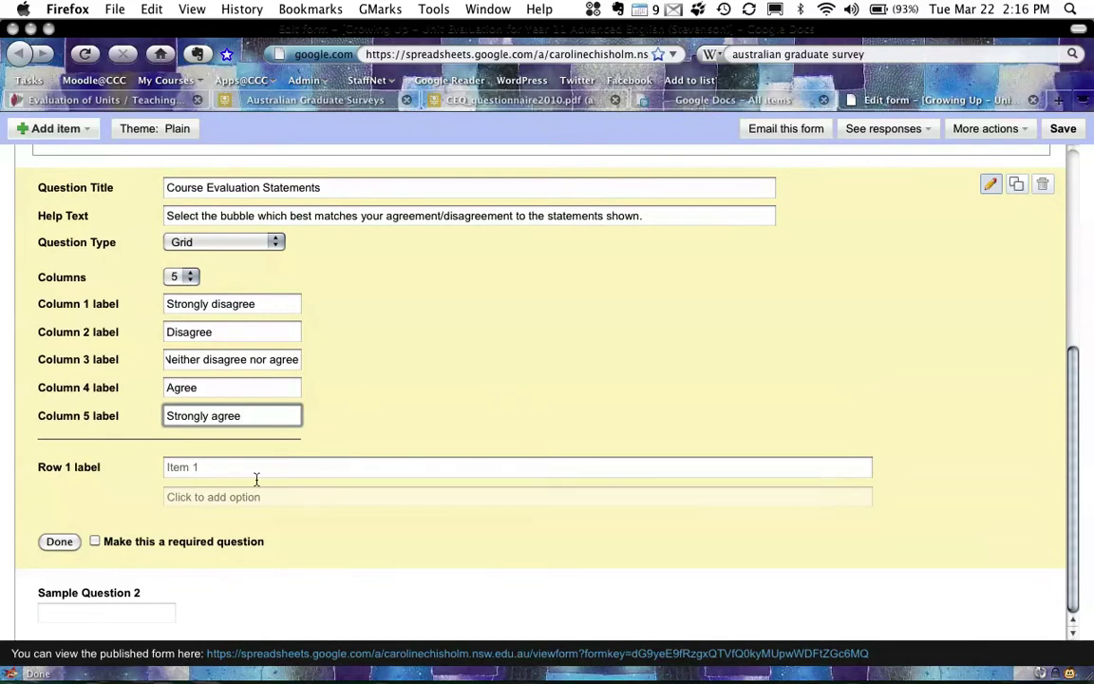
# - Write grid row 1 as 'The teacher put a lot of time into commenting on my work.'
pyautogui.click(229, 468)
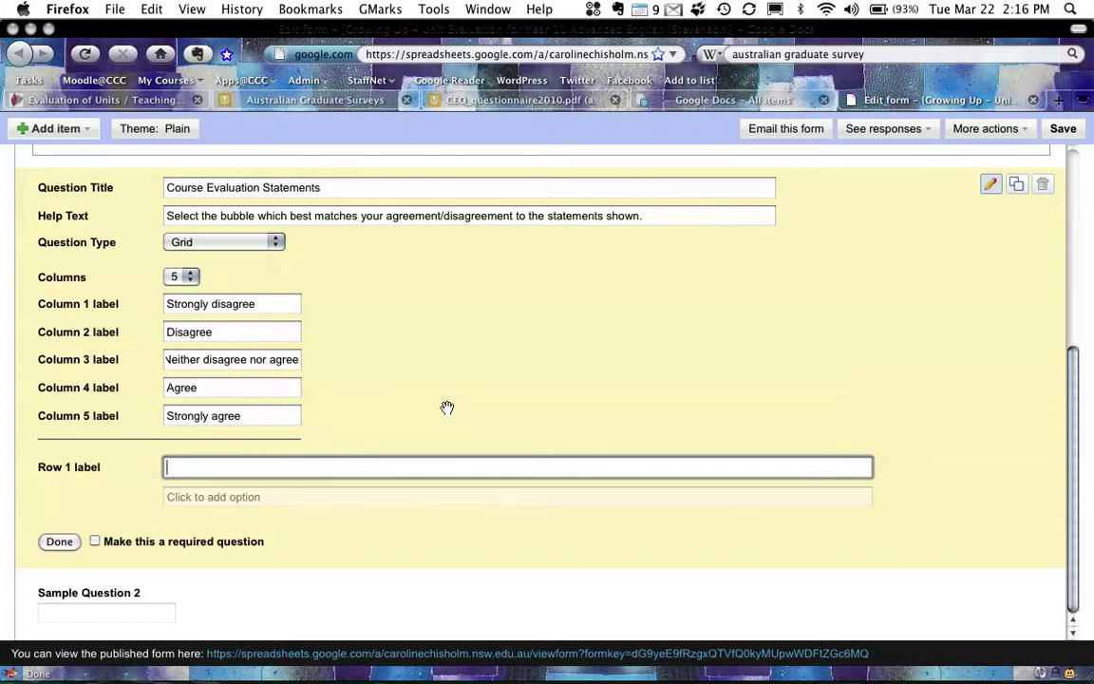
pyautogui.press('super+Tab')
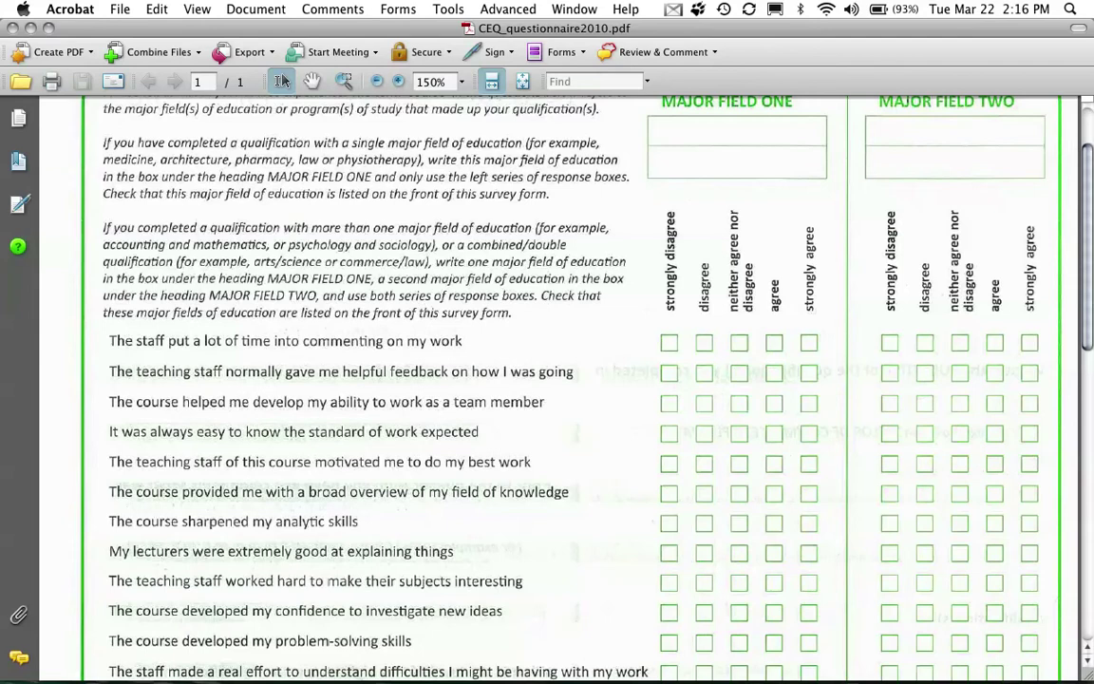
pyautogui.press('super+Tab')
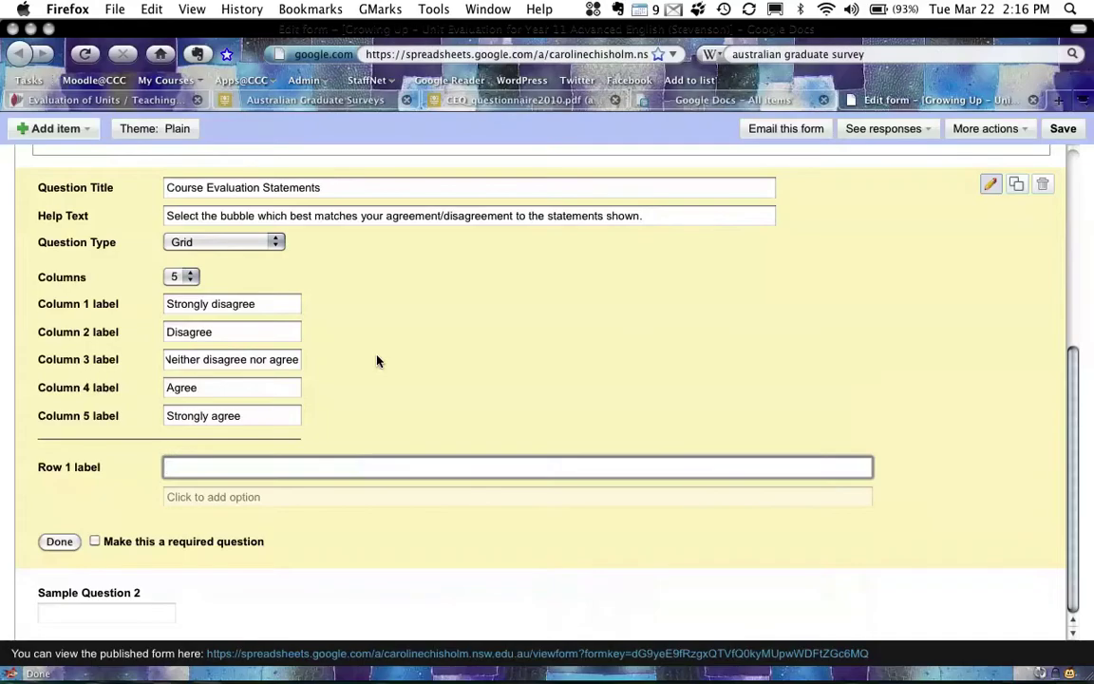
pyautogui.write('The teacher put a lot of tim')
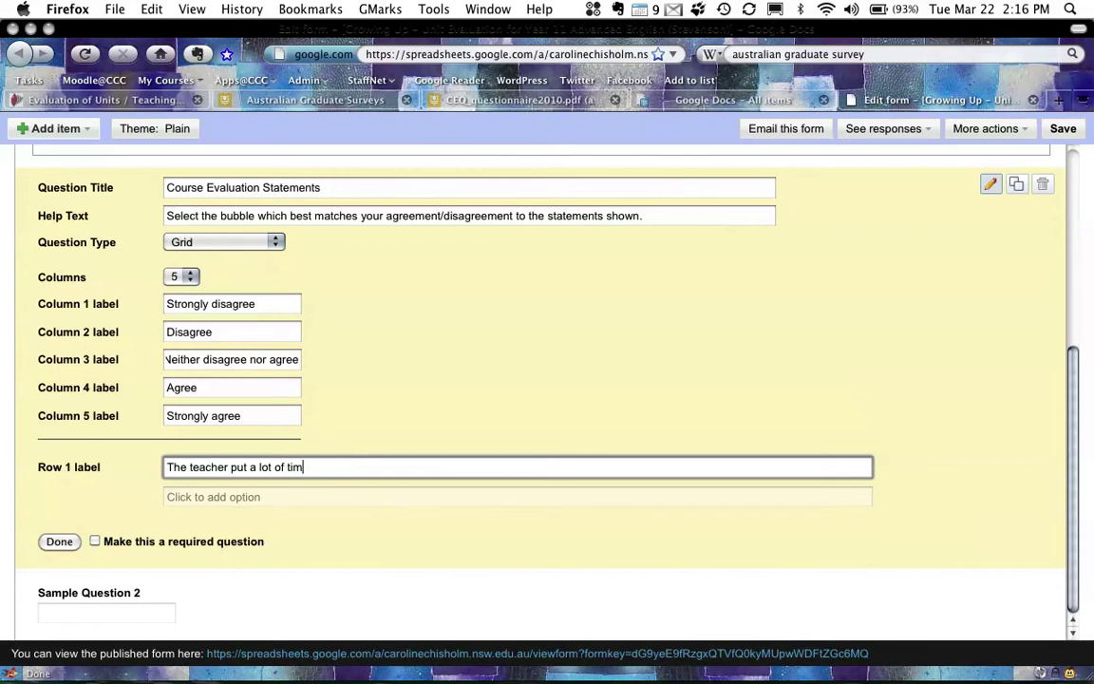
pyautogui.write('e into commenting on my work.')
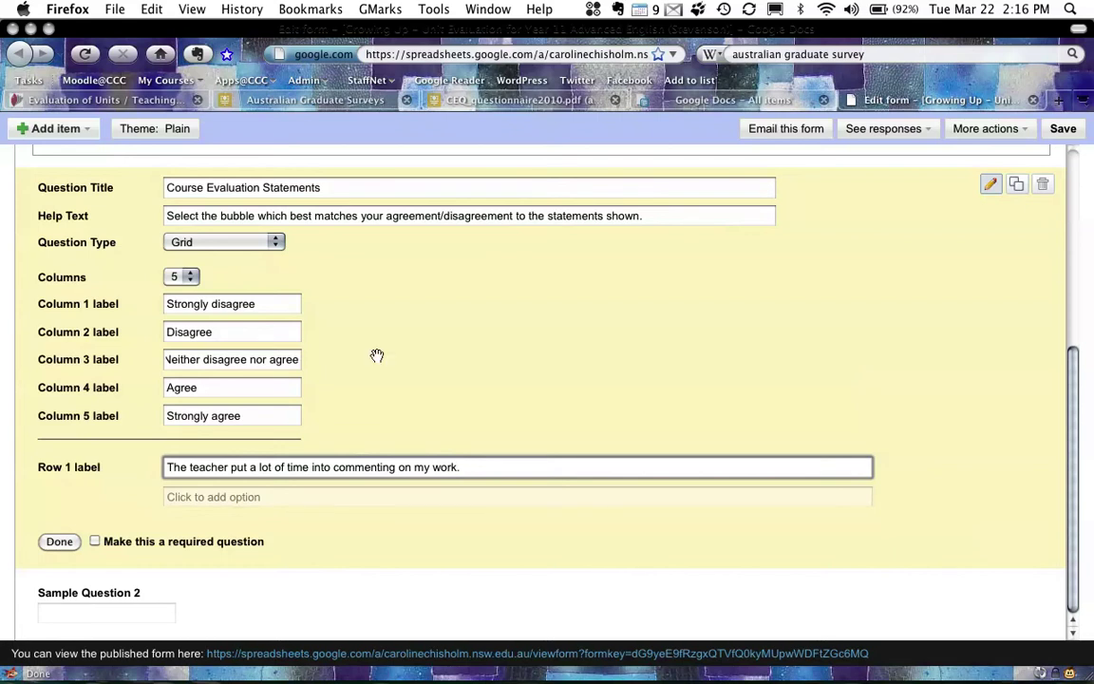
# - Add a second grid row and correct row 1 to read 'puts'
pyautogui.click(189, 498)
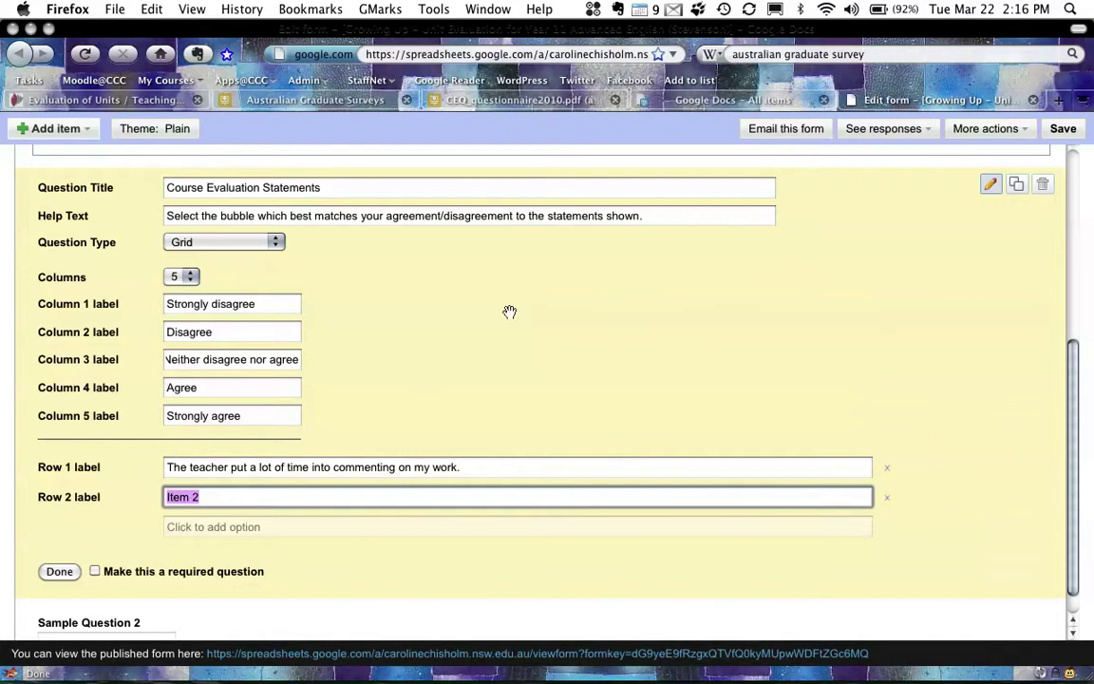
pyautogui.press('super+Tab')
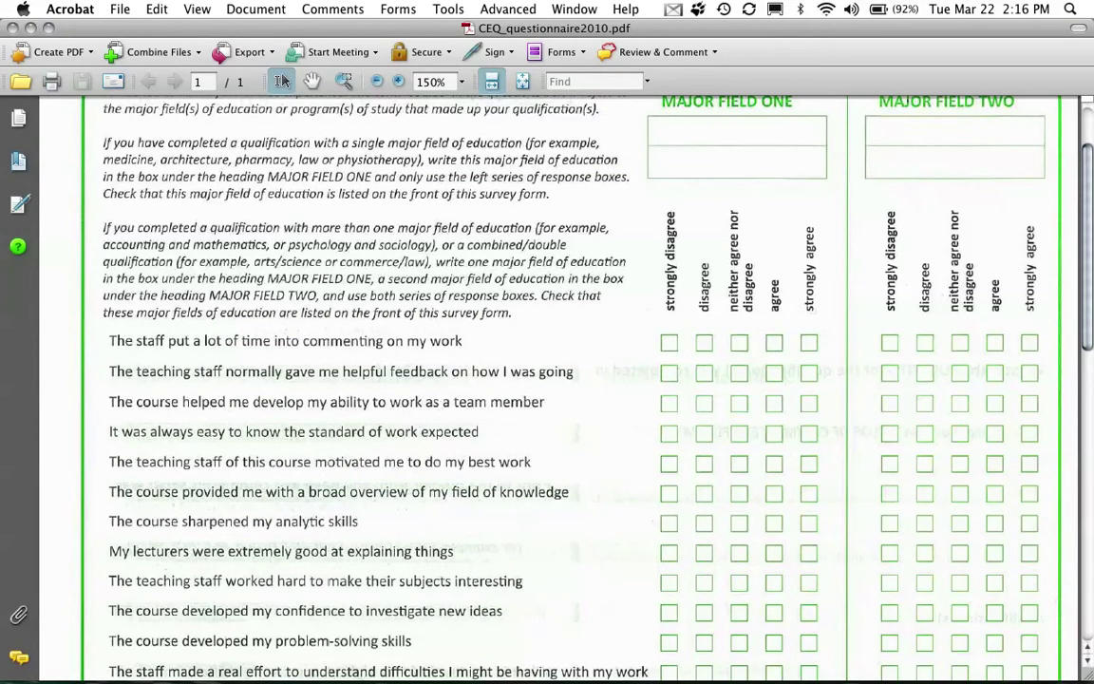
pyautogui.press('super+Tab')
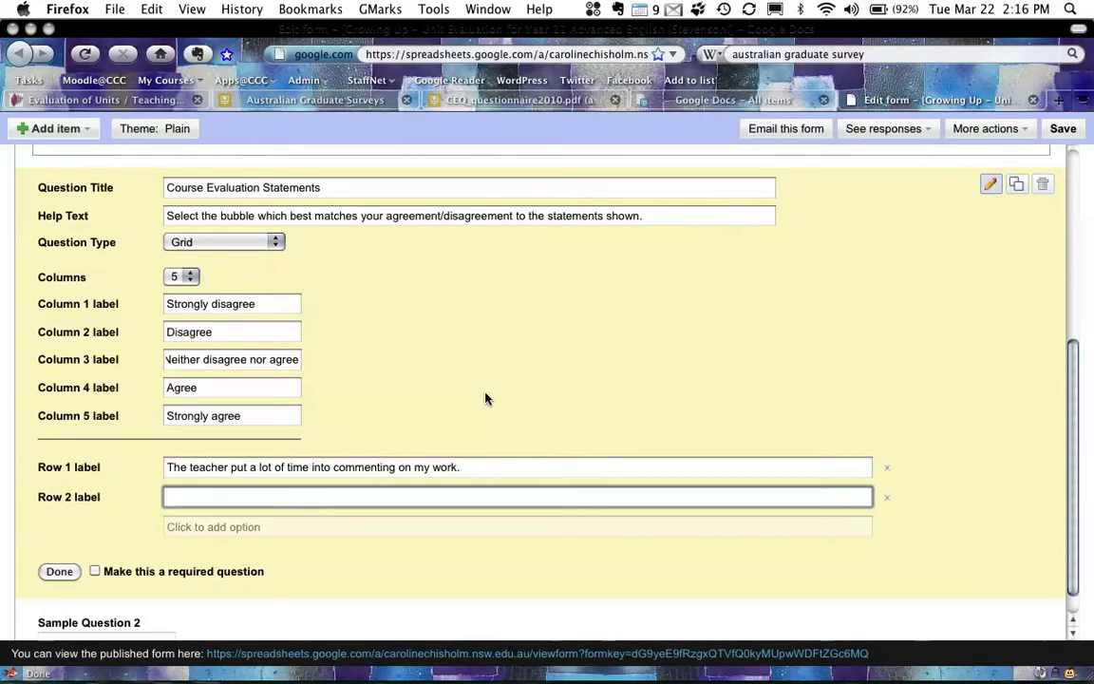
pyautogui.click(253, 467)
pyautogui.write('s')
# - Write row 2 as 'The teacher normally gives me helpful feedback on how I am going.'
pyautogui.click(302, 498)
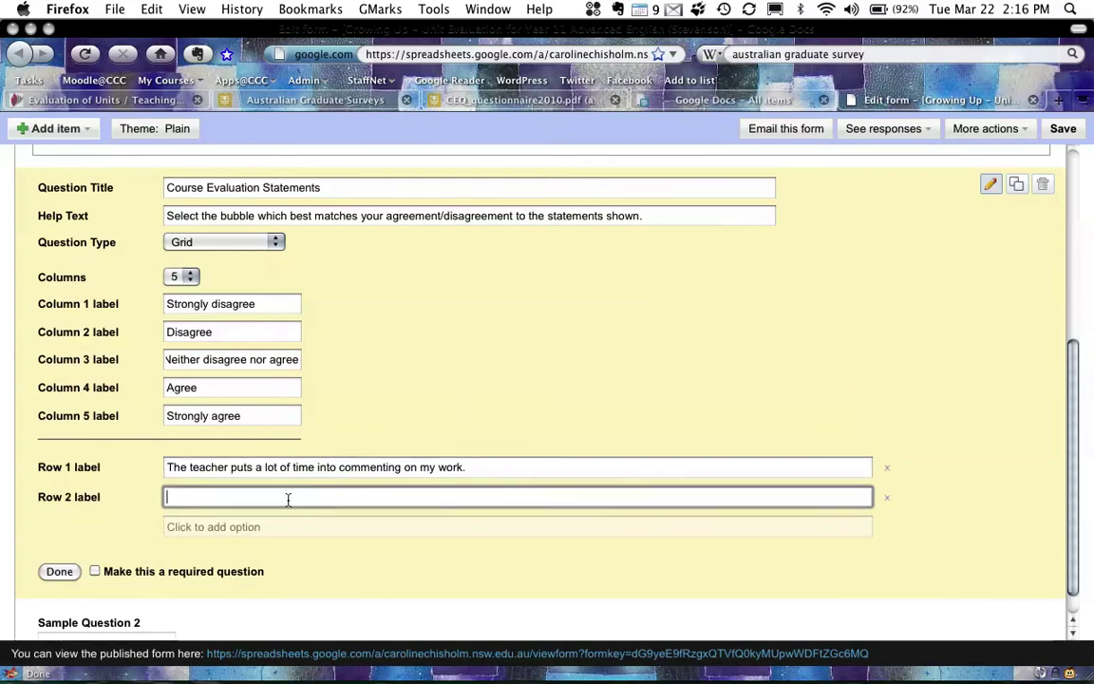
pyautogui.press('super+Tab')
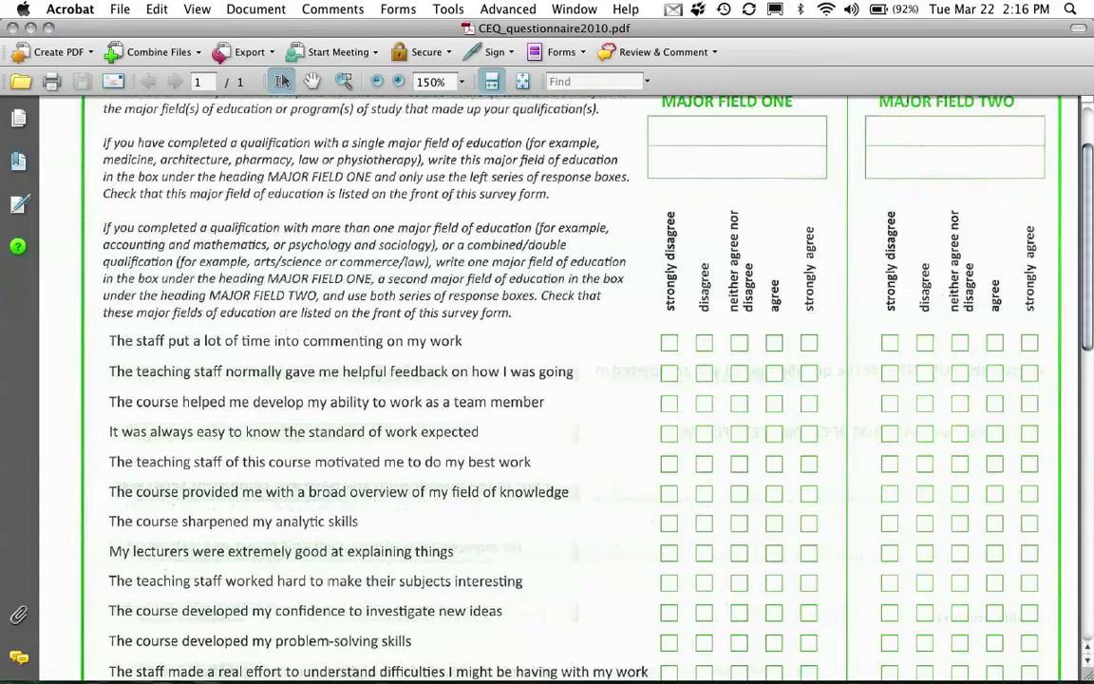
pyautogui.press('super+Tab')
pyautogui.write('The')
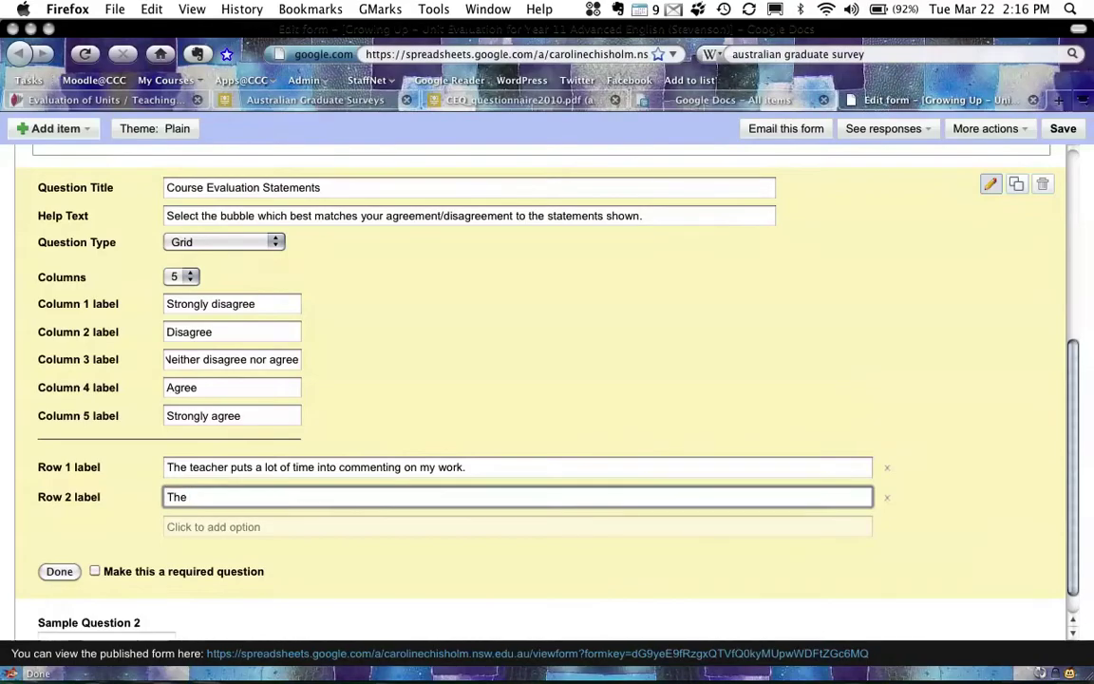
pyautogui.write(' teacher')
pyautogui.press('super+Tab')
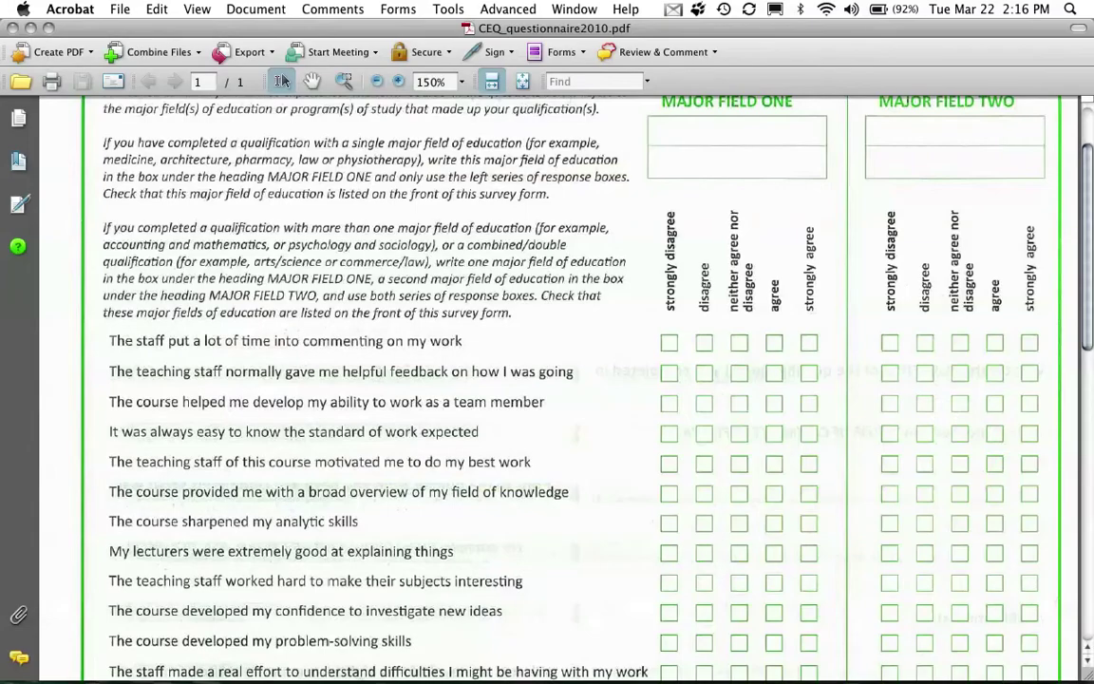
pyautogui.press('super+Tab')
pyautogui.write('norm')
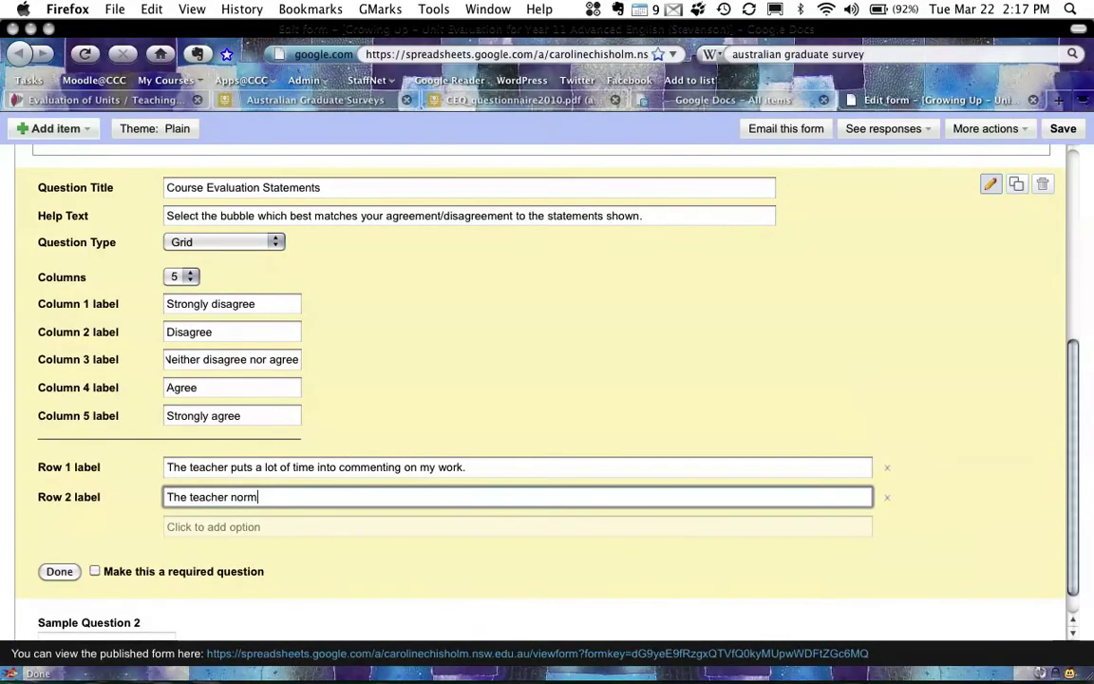
pyautogui.write('ally gives me')
pyautogui.press('super+Tab')
pyautogui.press('super+Tab')
pyautogui.write('helpful feedback on how I am going.')
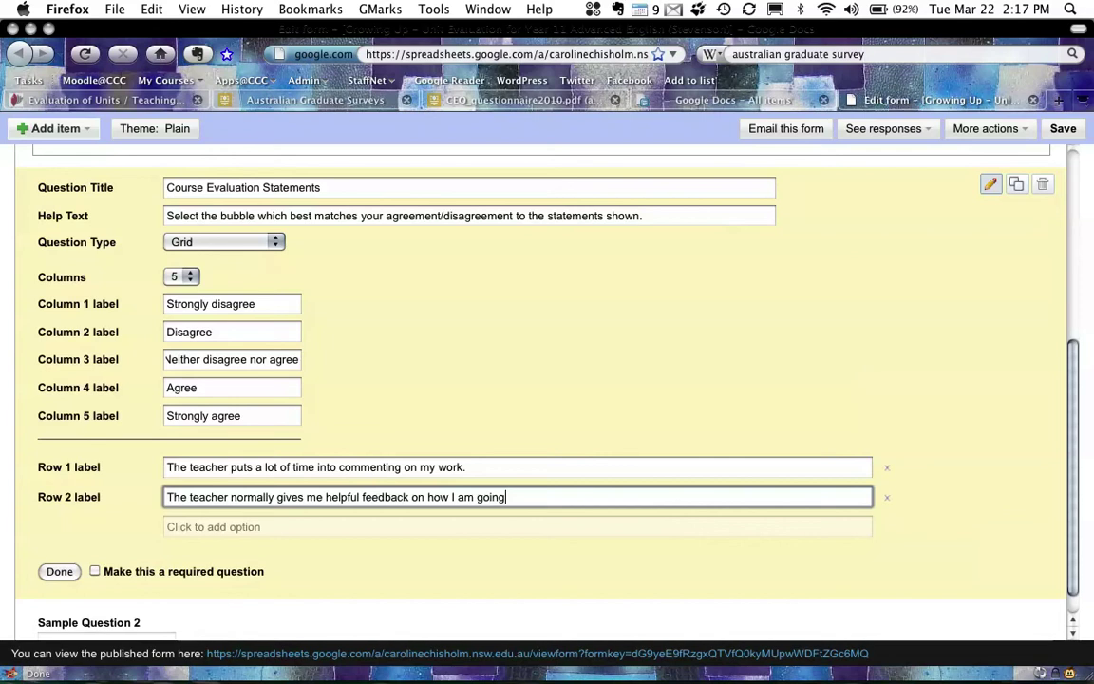
# - Add row 3: 'This unit has helped me to develop my ability to work as a team member.'
pyautogui.click(167, 526)
pyautogui.press('super+Tab')
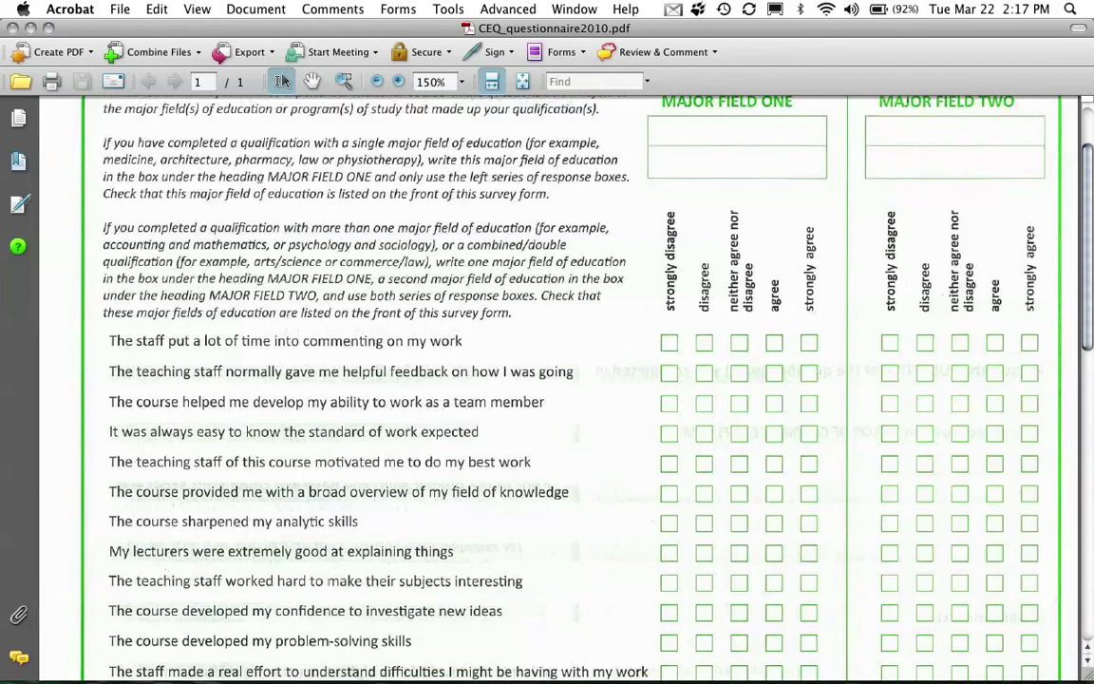
pyautogui.press('super+Tab')
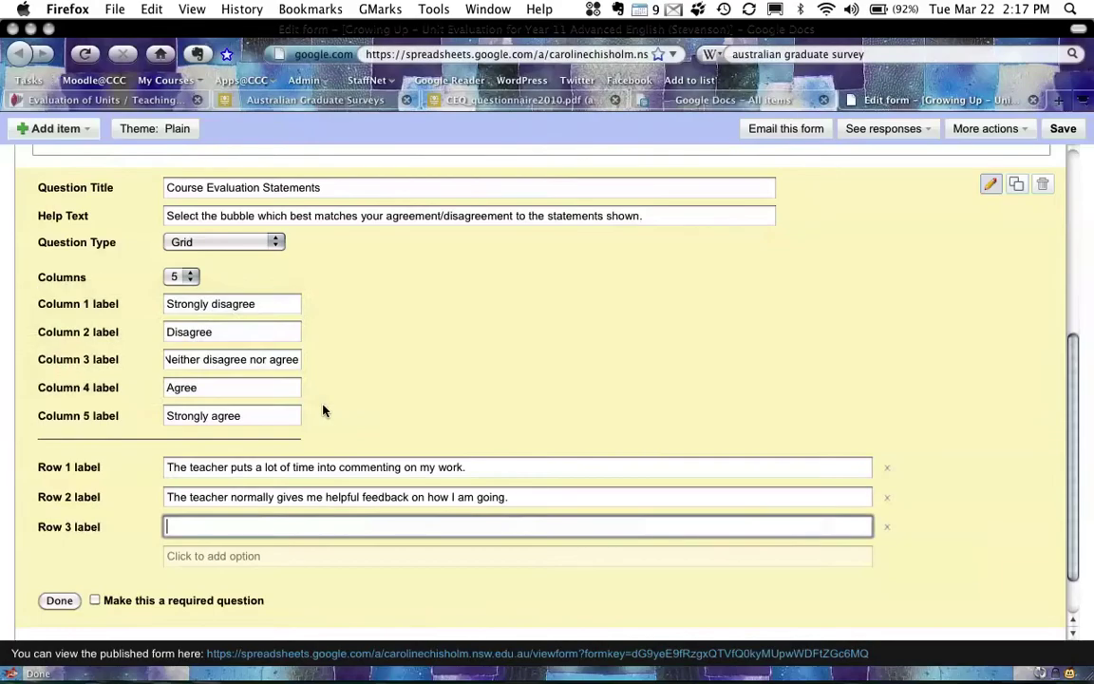
pyautogui.write('This unit h')
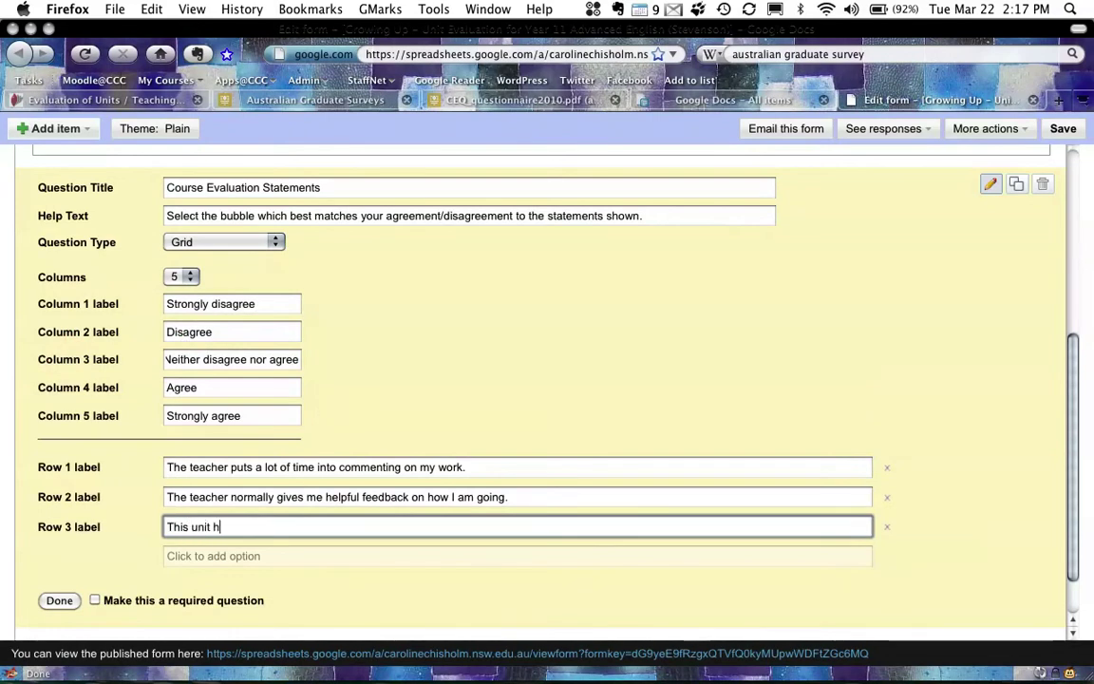
pyautogui.write('as helped me to')
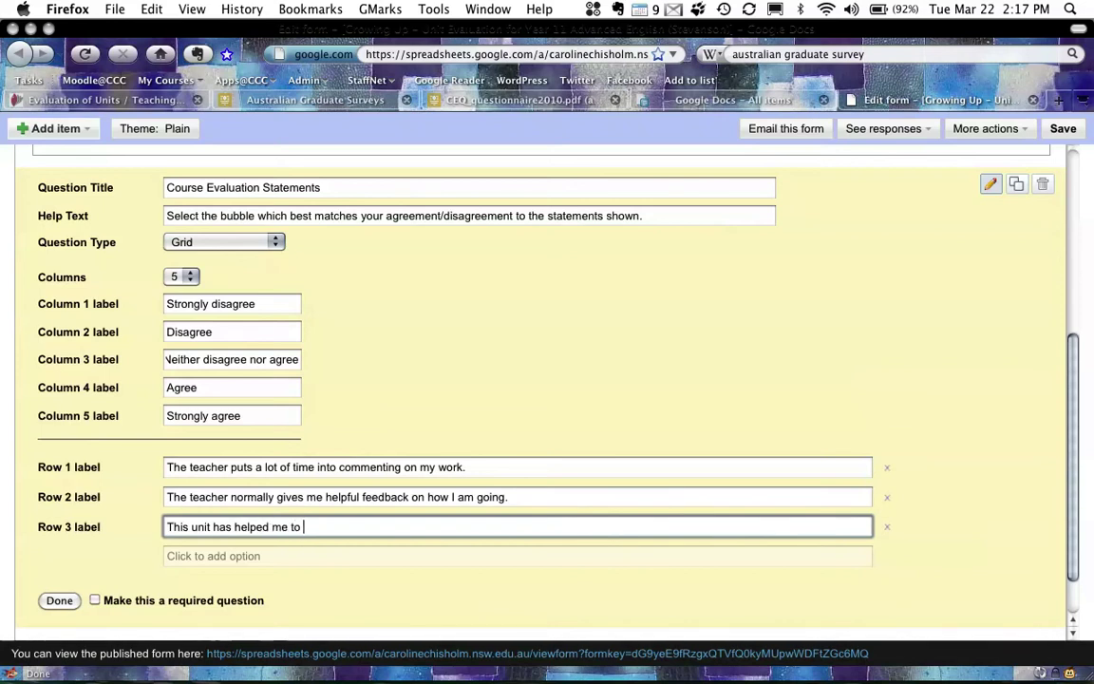
pyautogui.press('super+Tab')
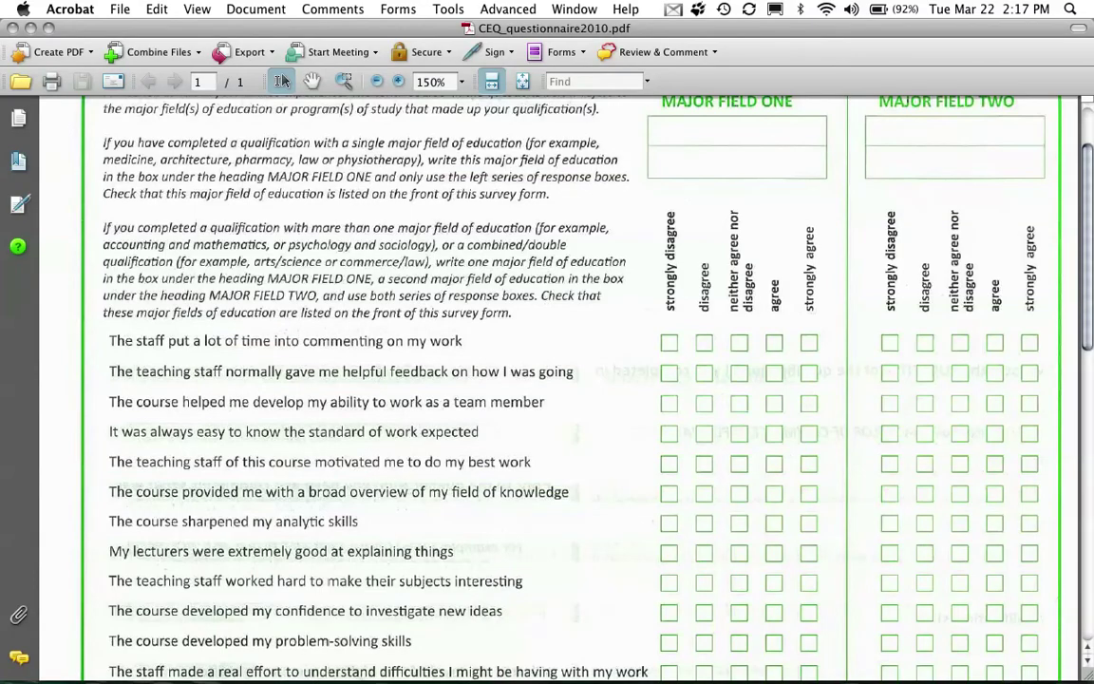
pyautogui.press('super+Tab')
pyautogui.write('develop my a')
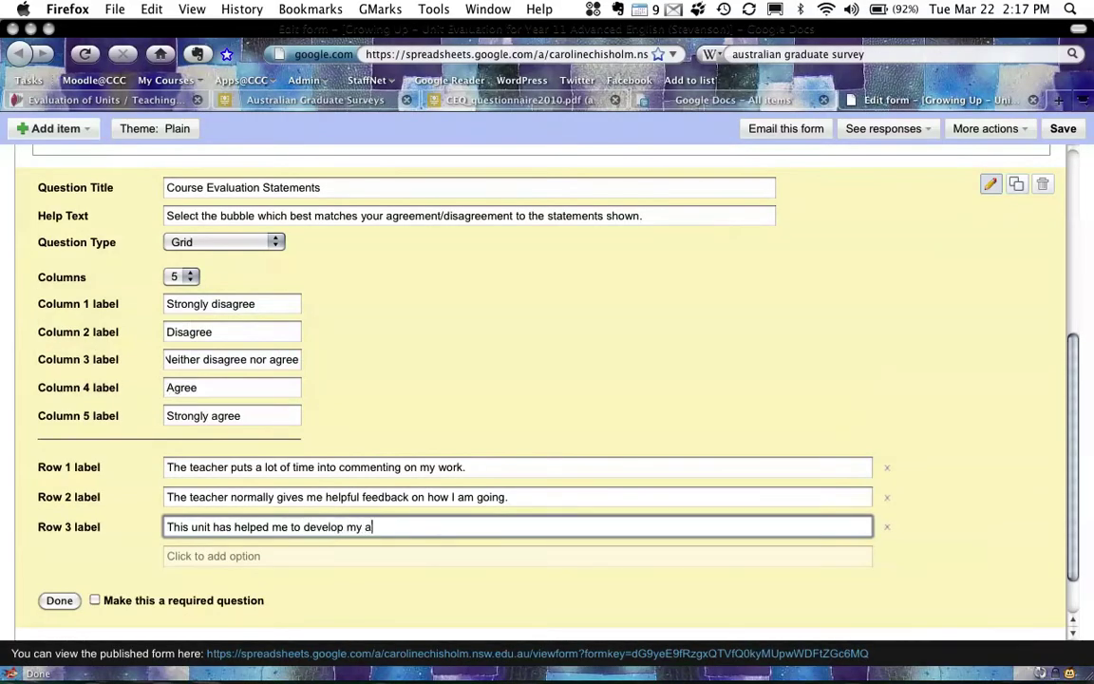
pyautogui.write('bility to work ')
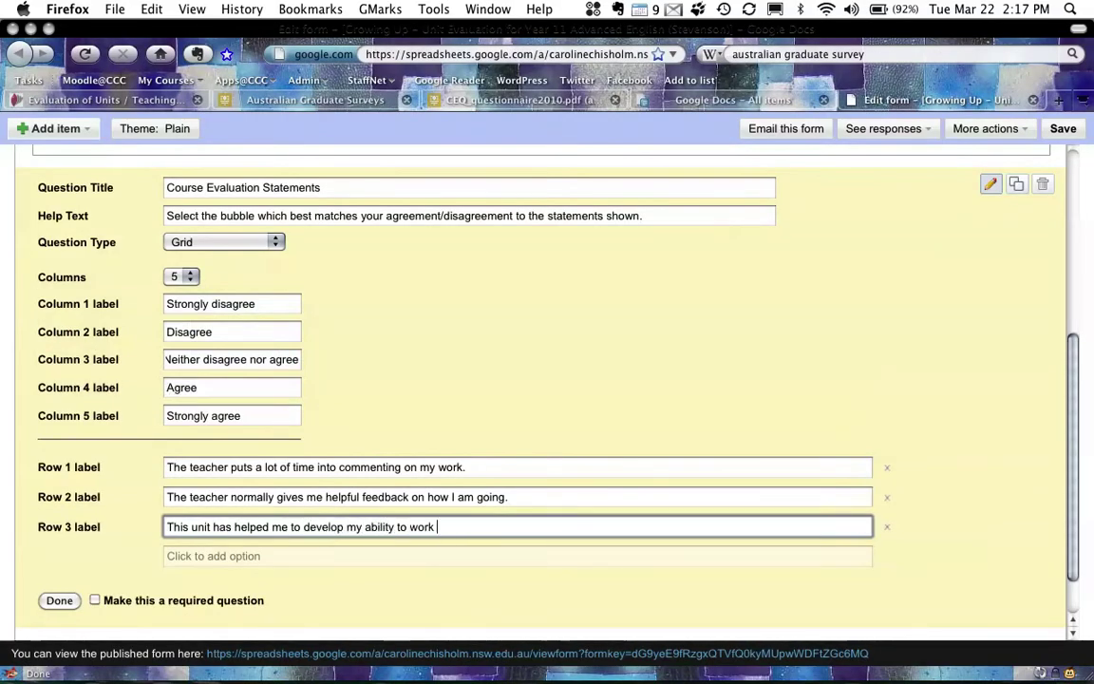
pyautogui.write('as a team member.')
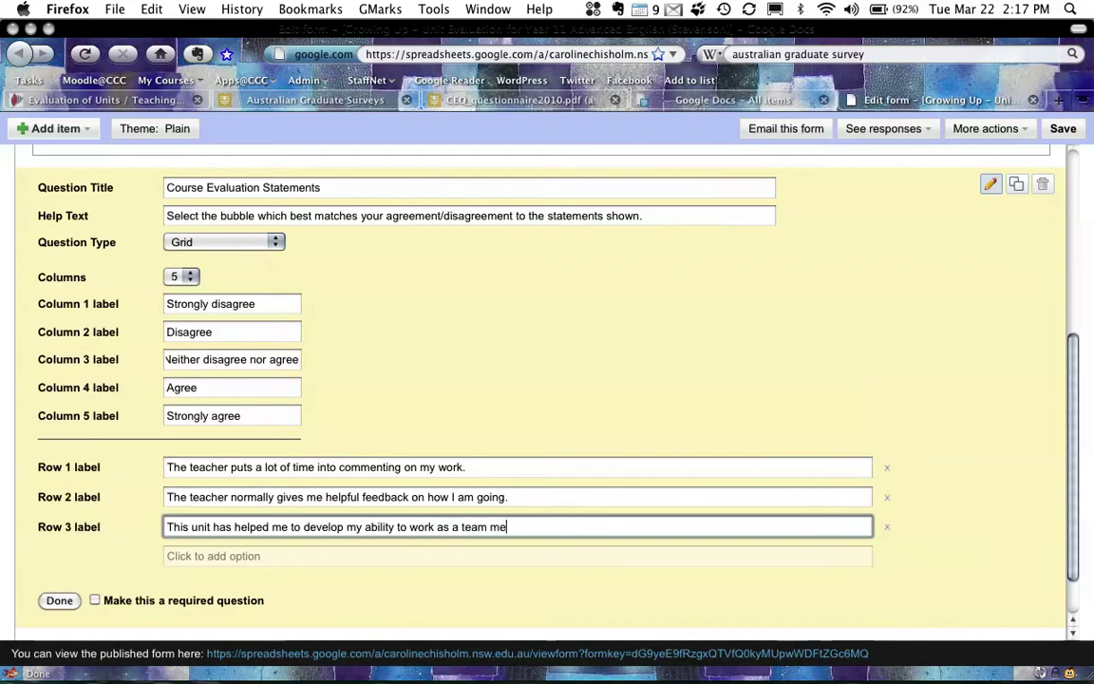
# - Add row 4: 'It's always easy to know the standard of work expected.'
pyautogui.click(192, 559)
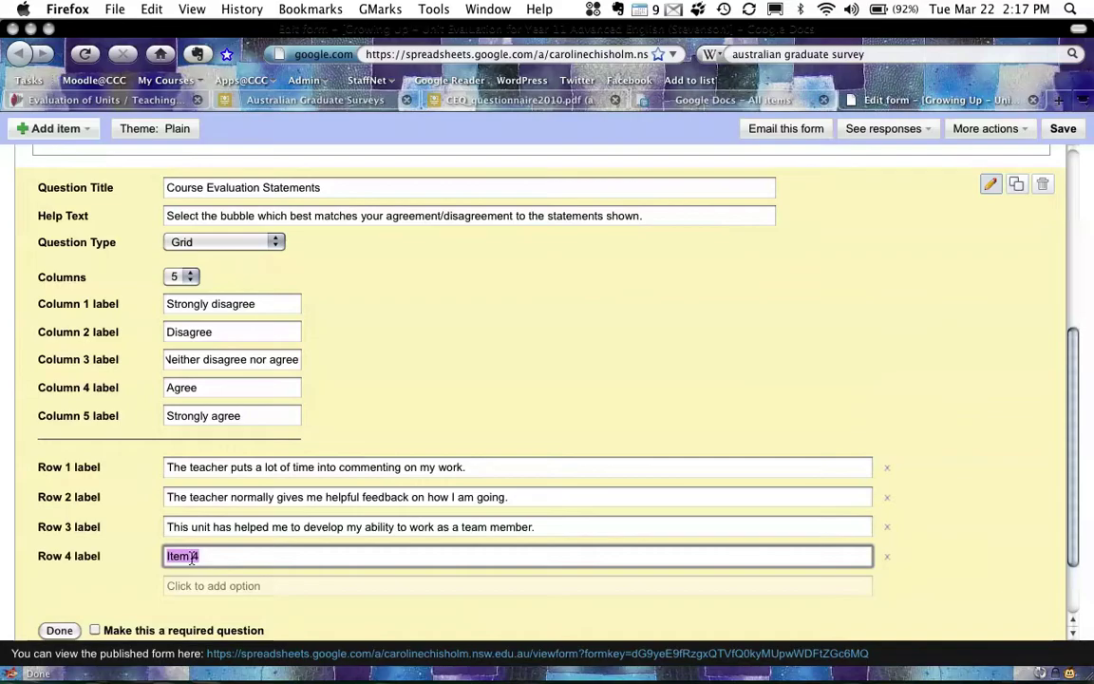
pyautogui.press('super+Tab')
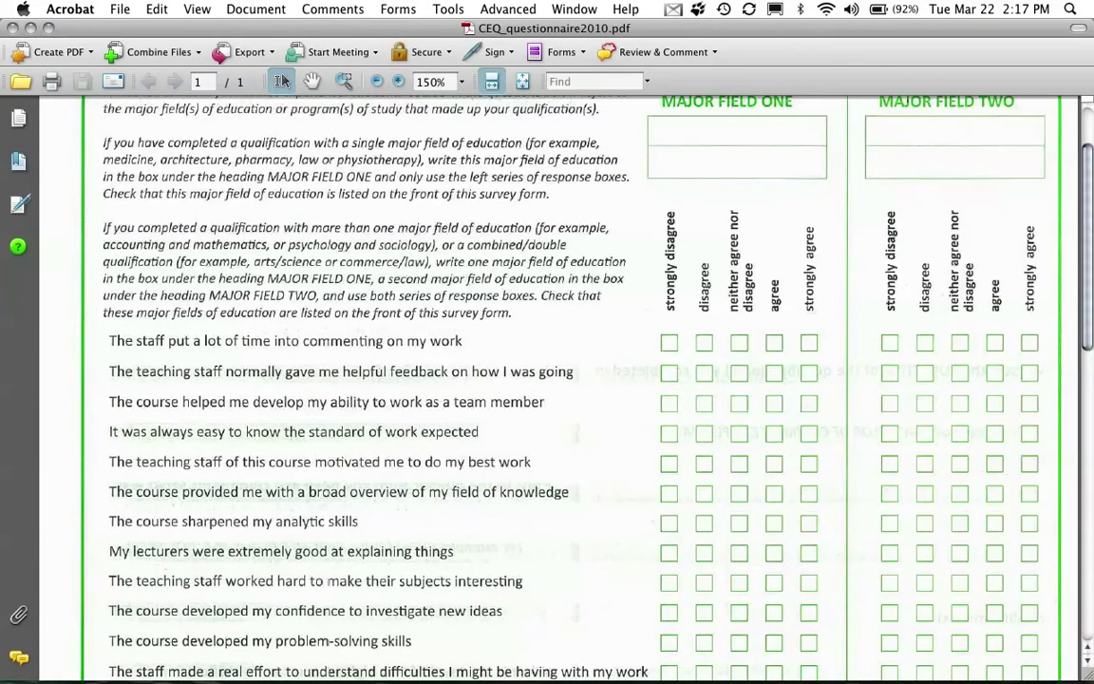
pyautogui.press('super+Tab')
pyautogui.write("It's always e")
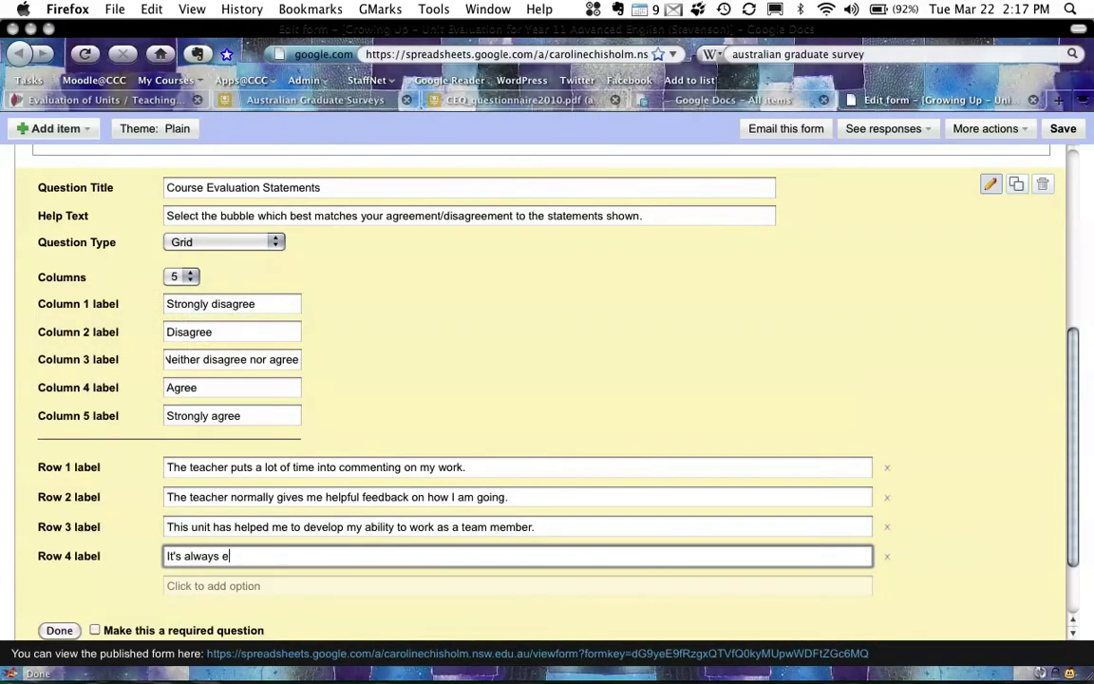
pyautogui.write('asy to know the ')
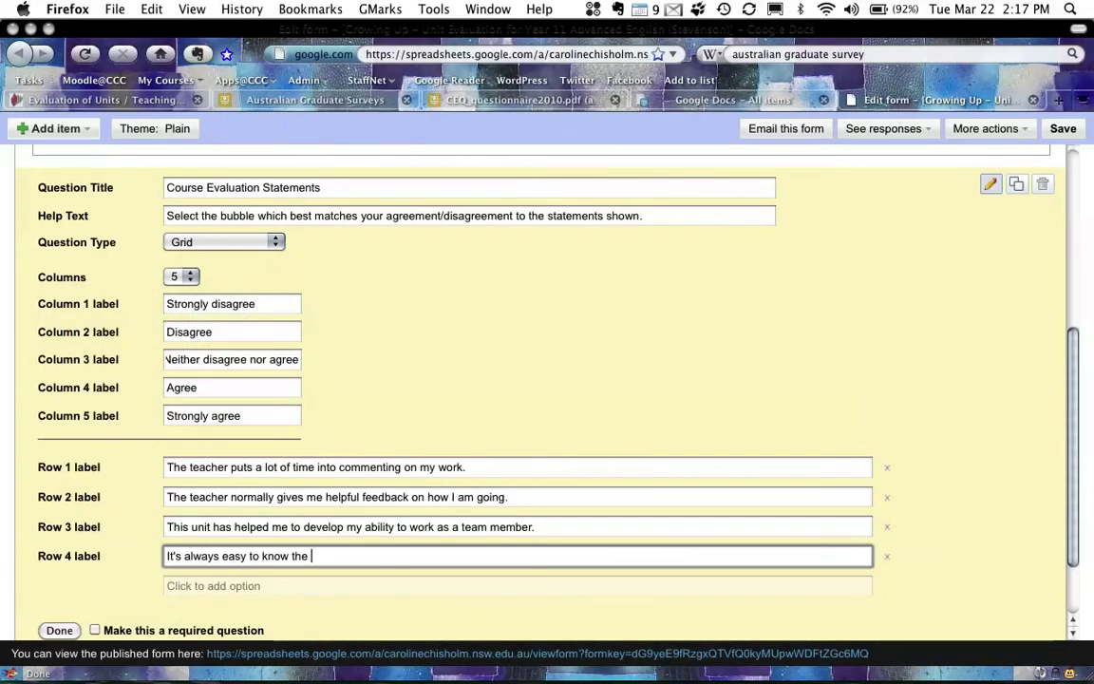
pyautogui.write('standard of work expected.')
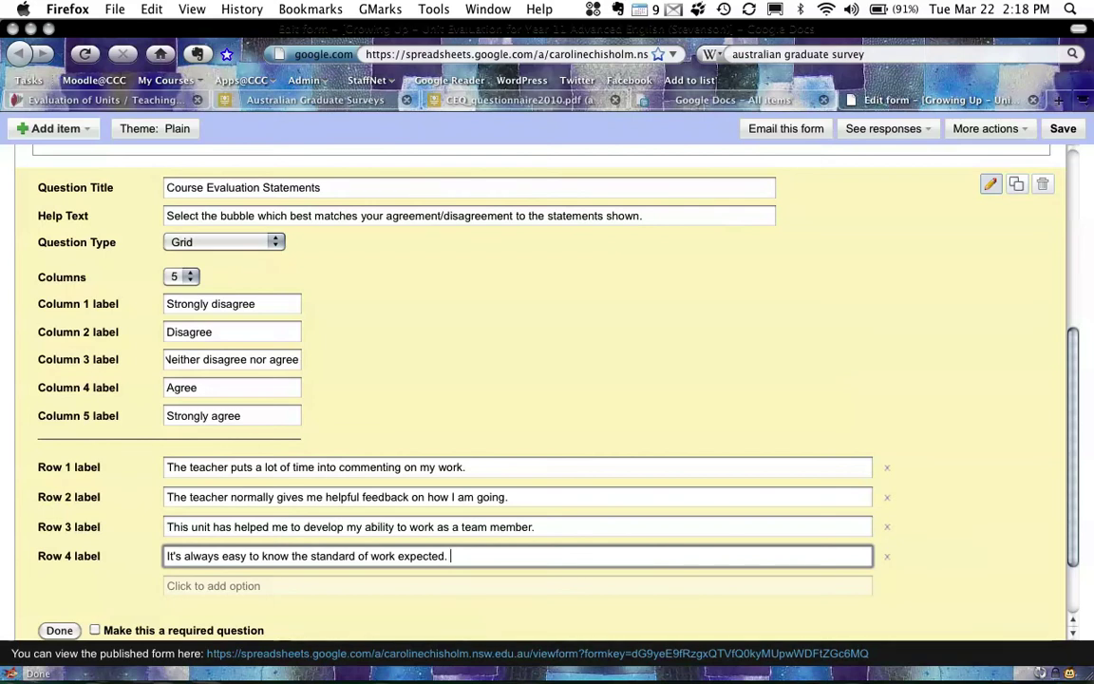
# - Add row 5: 'The teacher of this unit motivates me to do my best work.'
pyautogui.press('Return')
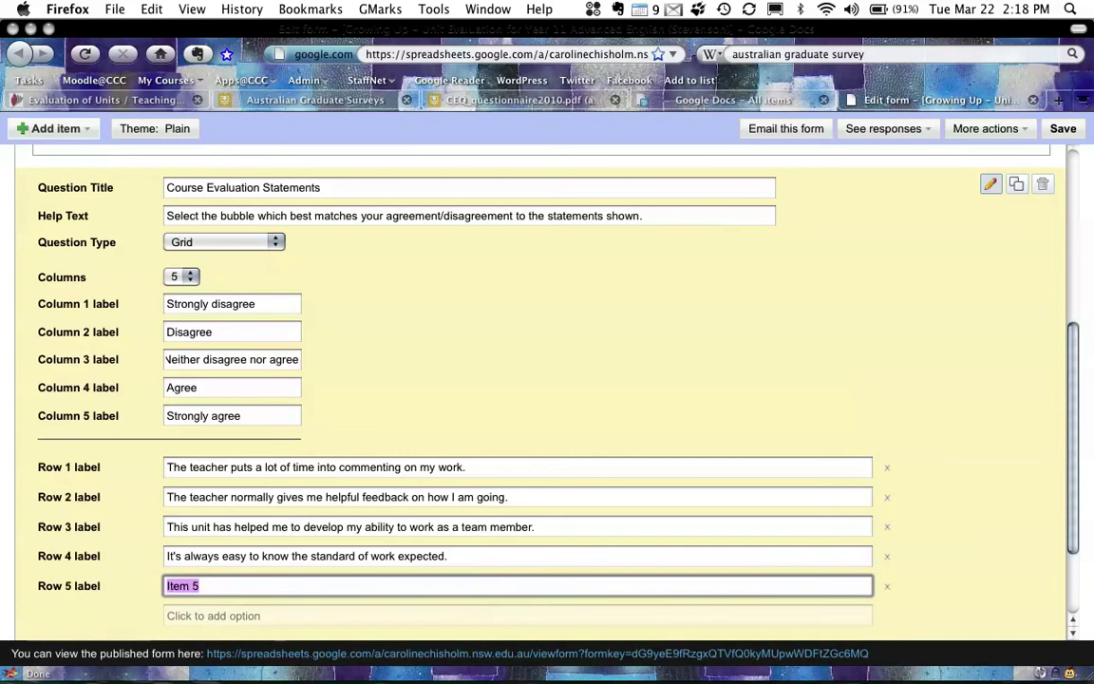
pyautogui.press('super+Tab')
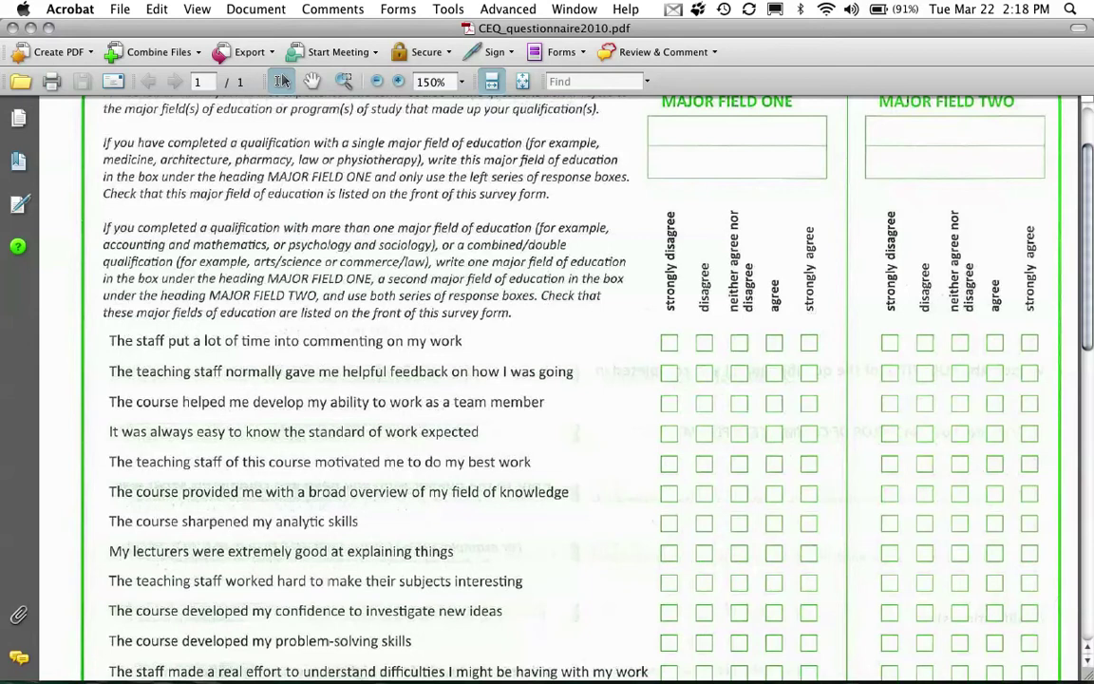
pyautogui.press('super+Tab')
pyautogui.write('The tea')
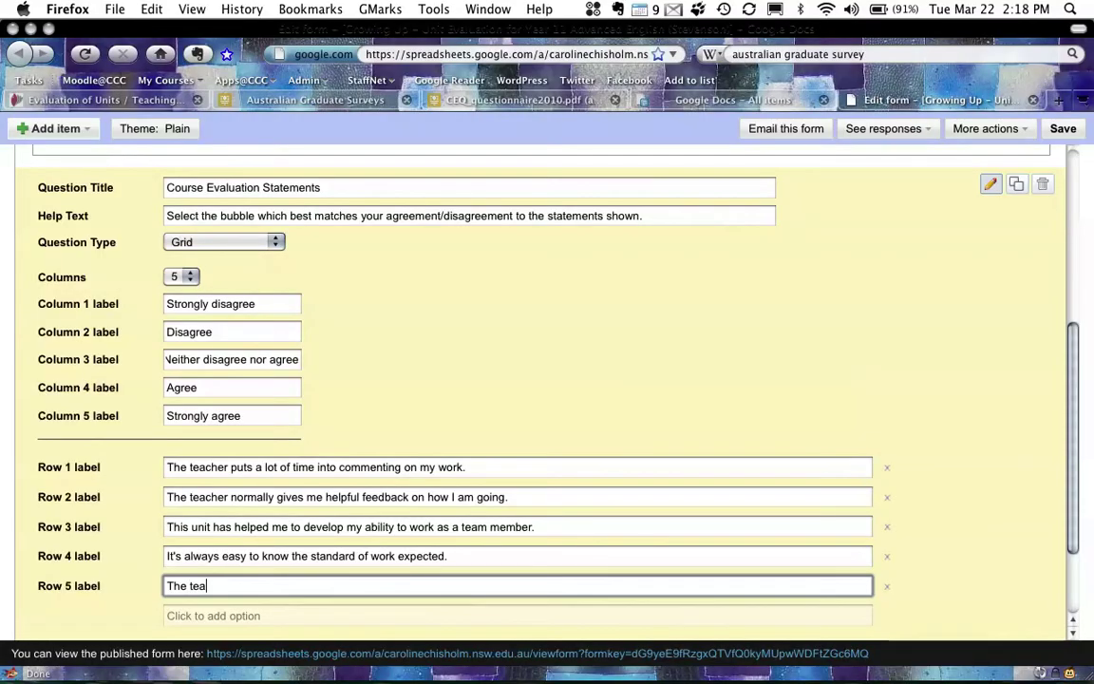
pyautogui.write('cher of this unit motivates me to')
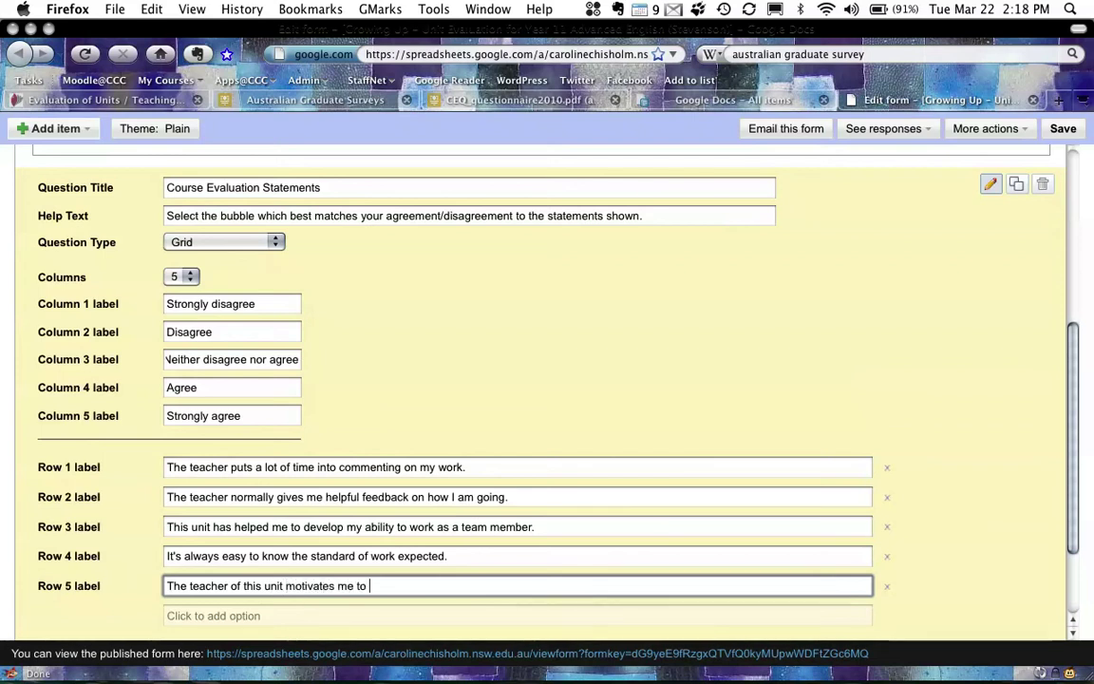
pyautogui.press('super+Tab')
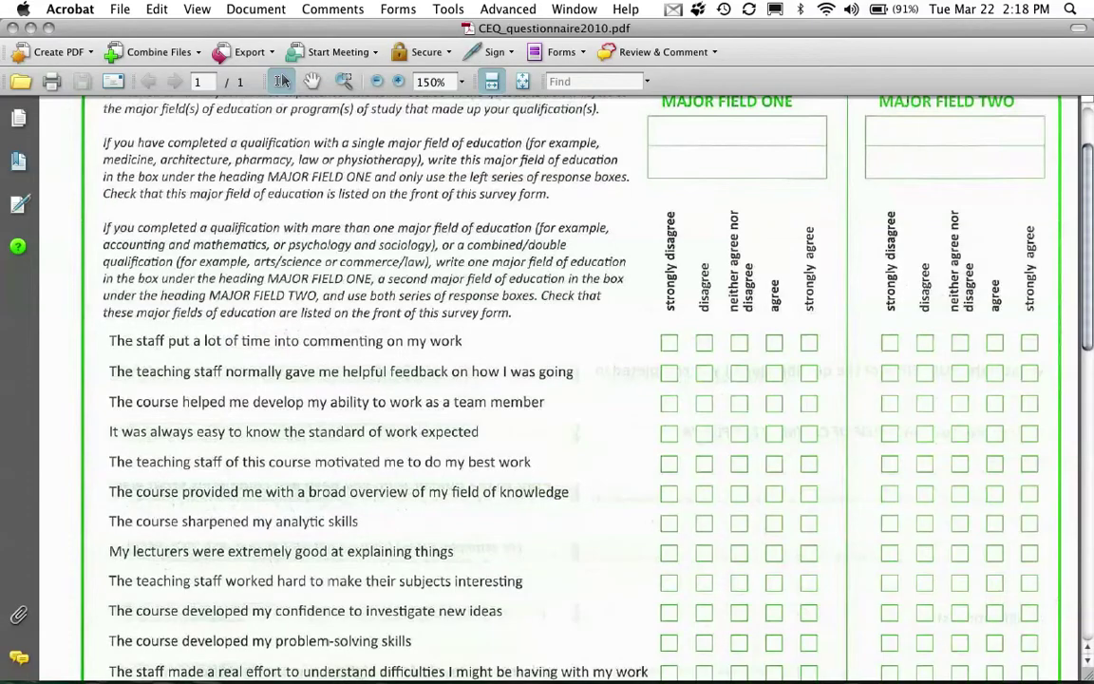
pyautogui.press('super+Tab')
pyautogui.write('do my best work.')
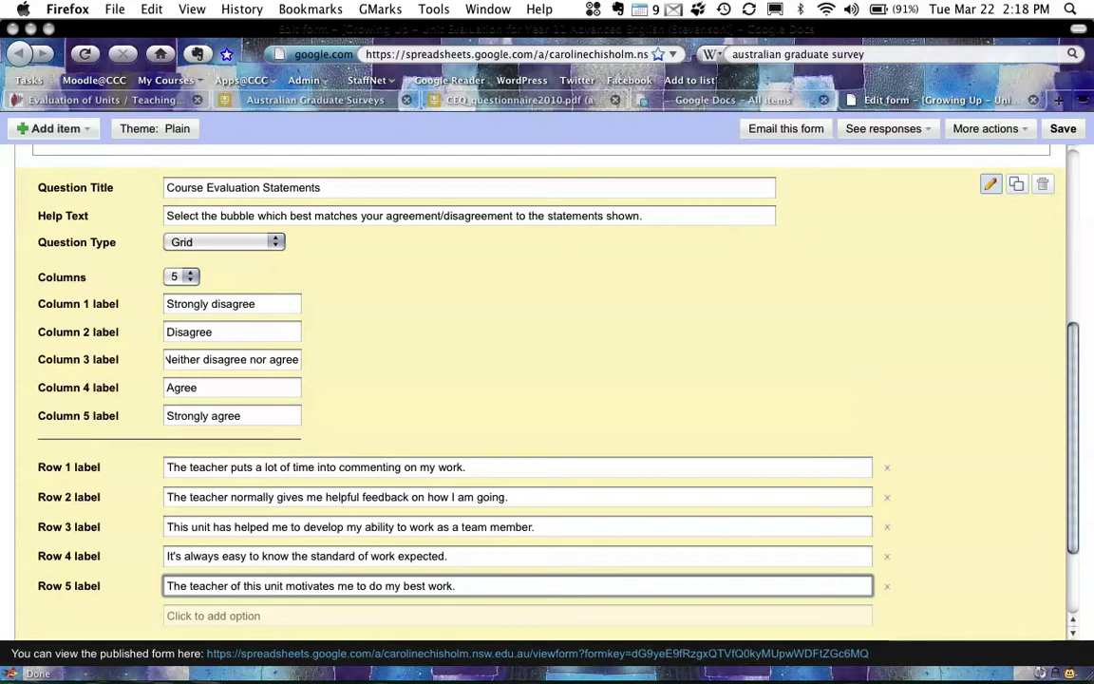
pyautogui.scroll(5, 373, 344)
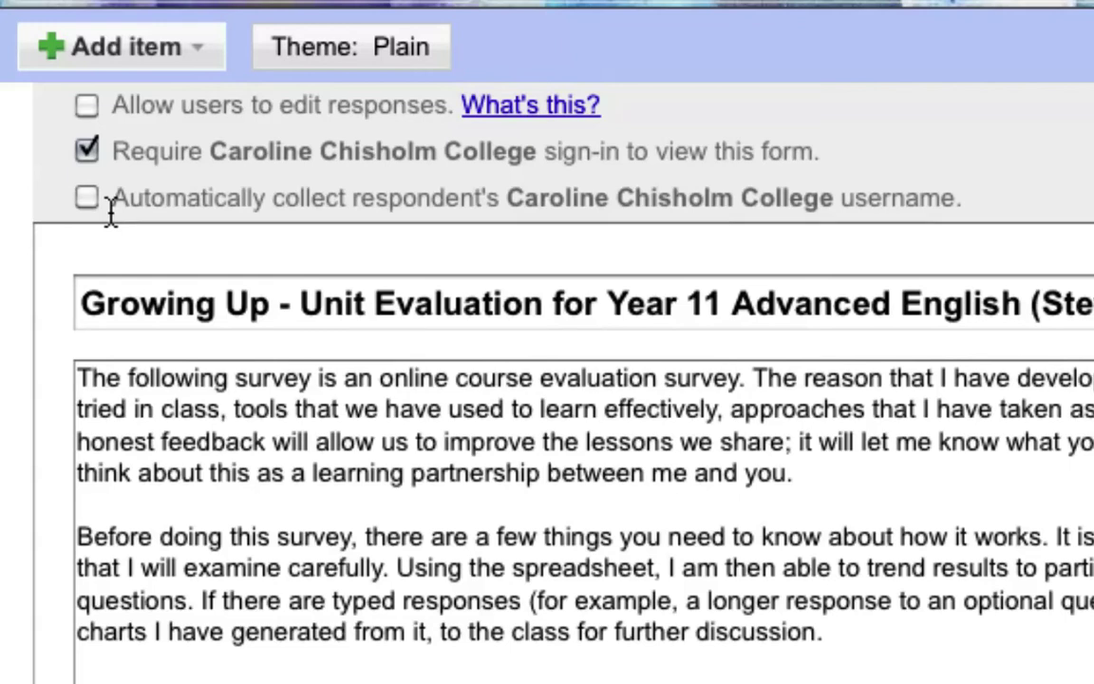
pyautogui.click(86, 198)
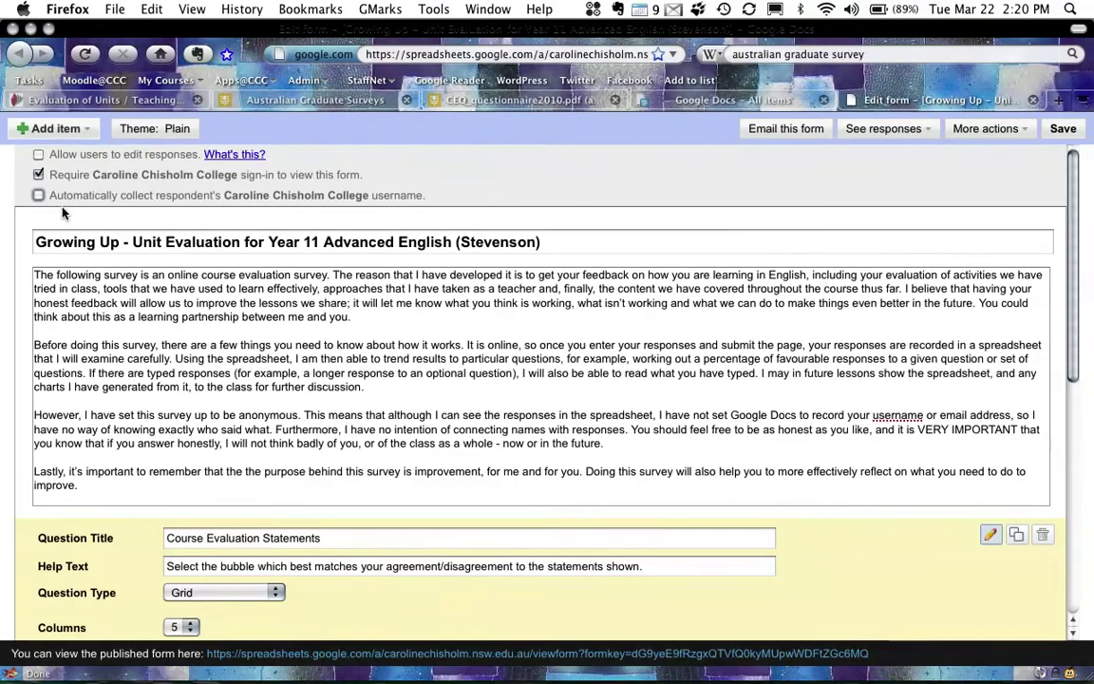
pyautogui.scroll(-7, 173, 340)
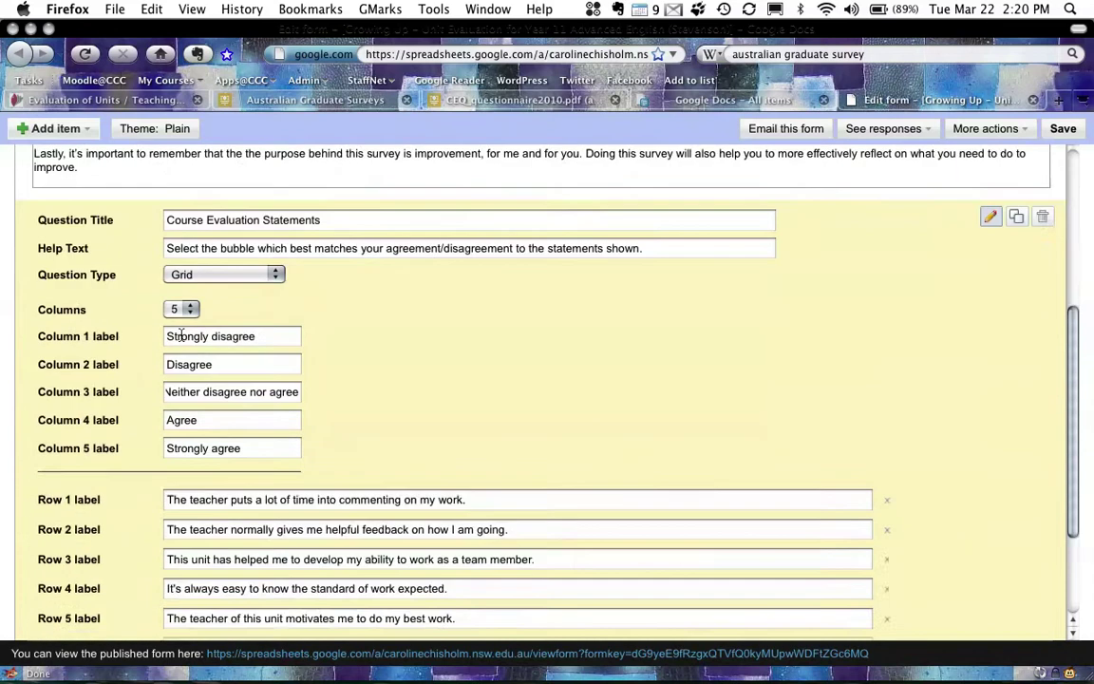
pyautogui.scroll(-3, 181, 336)
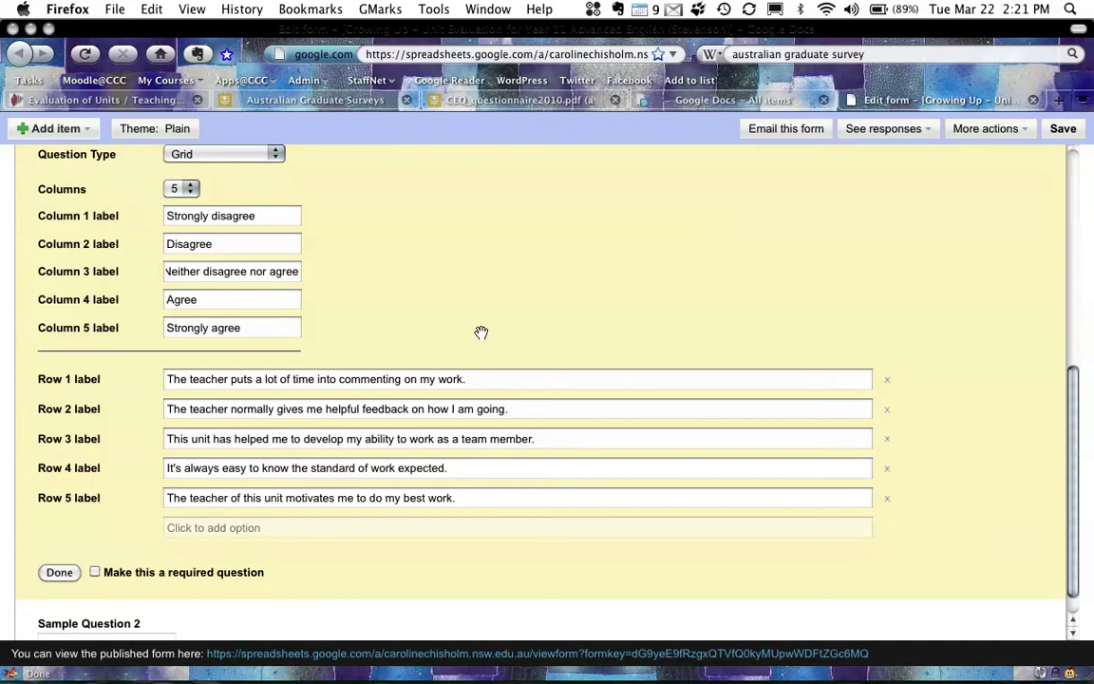
# - Add row 6 reading 'I really don't have a good handle on the broader issues surrounding those studied…'
pyautogui.click(226, 525)
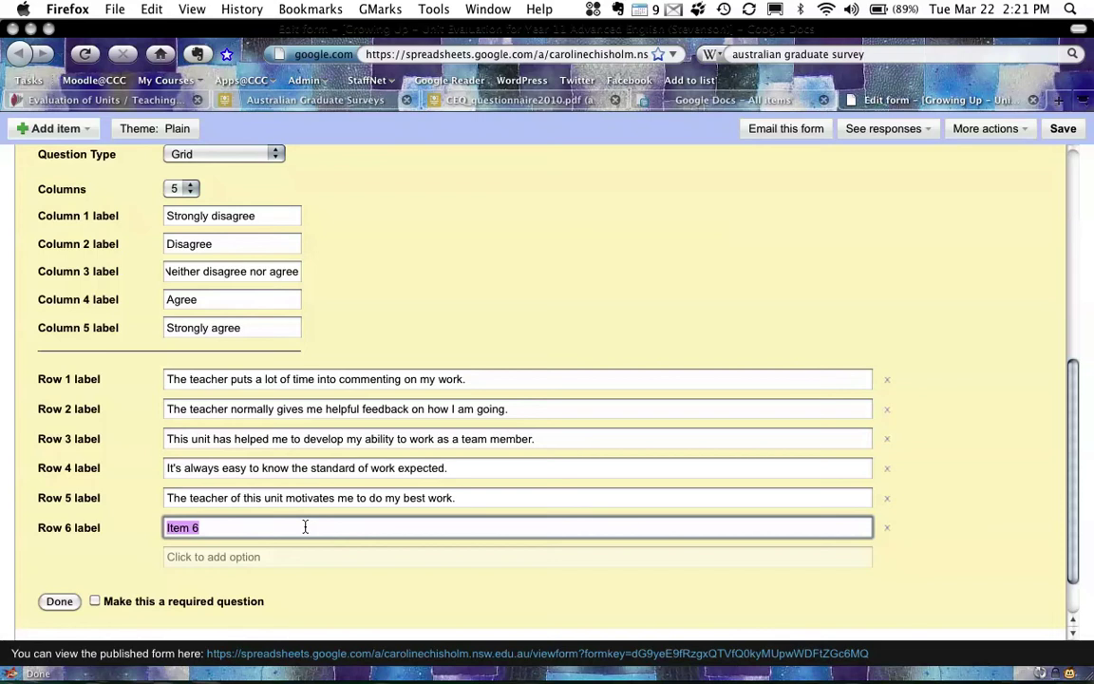
pyautogui.press('super+Tab')
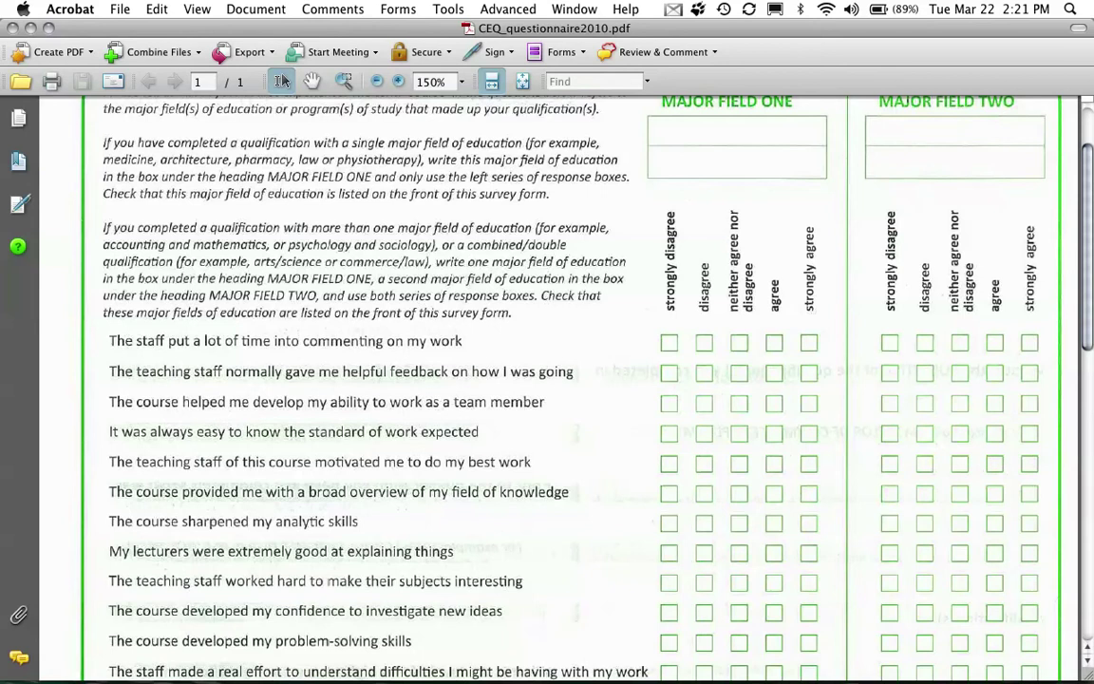
pyautogui.press('super+Tab')
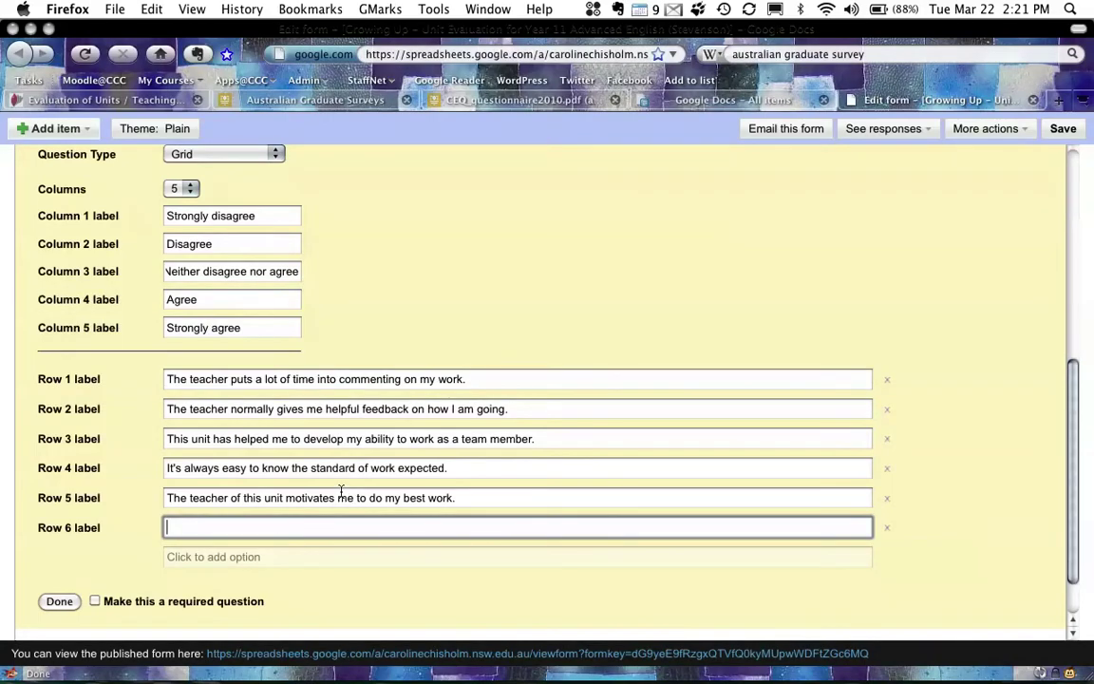
pyautogui.write('I rea')
pyautogui.write("don't have ")
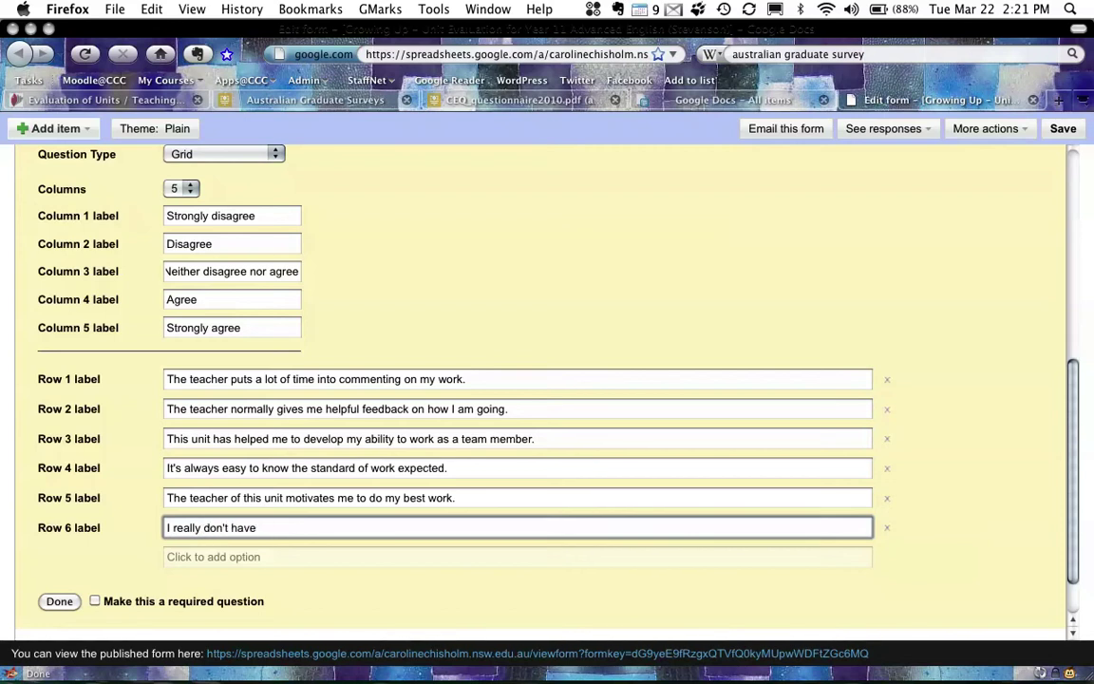
pyautogui.write('a good handle on')
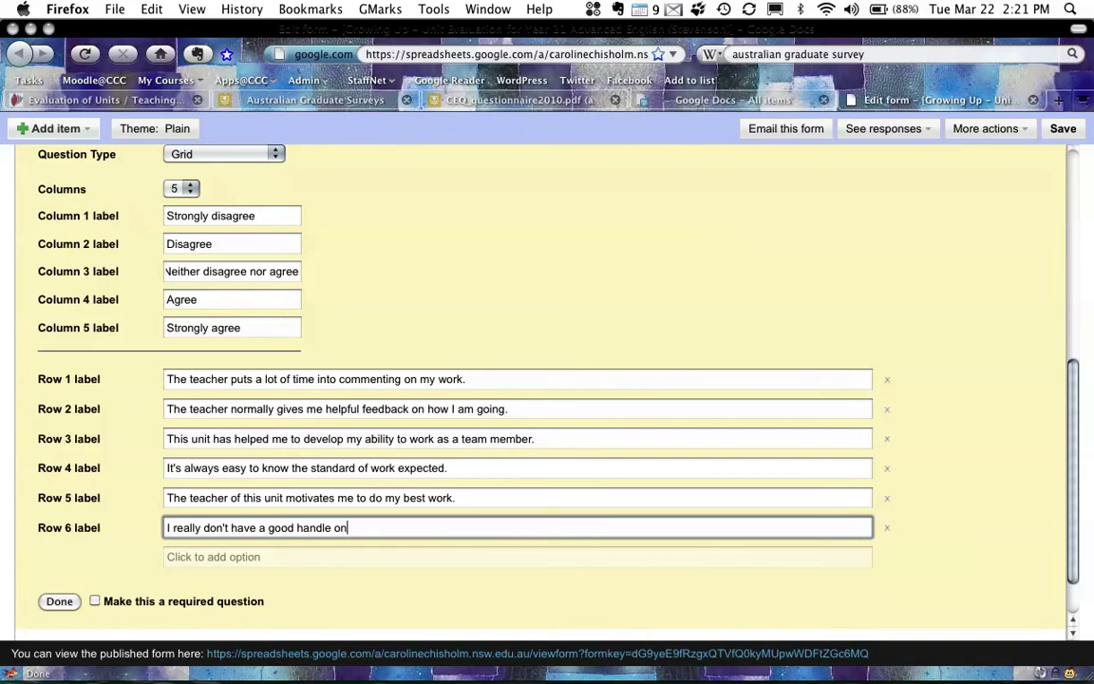
pyautogui.write(' the broader issues sur')
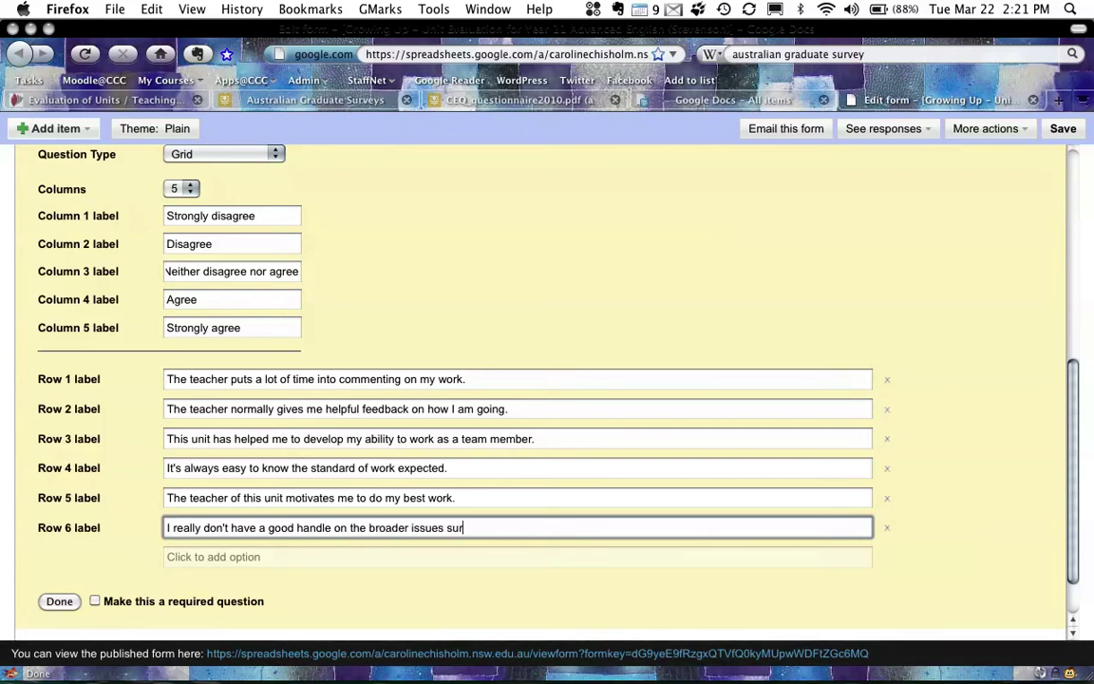
pyautogui.write('rounding those studied in this unit.')
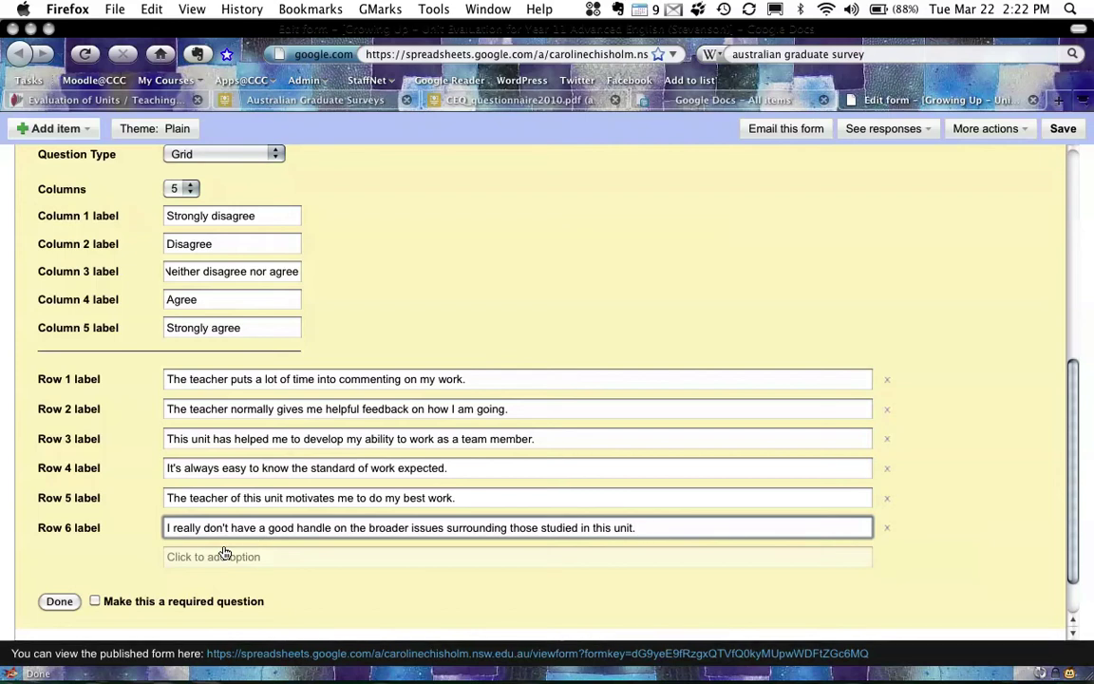
pyautogui.press('super+Tab')
pyautogui.press('super+Tab')
pyautogui.press('super+Tab')
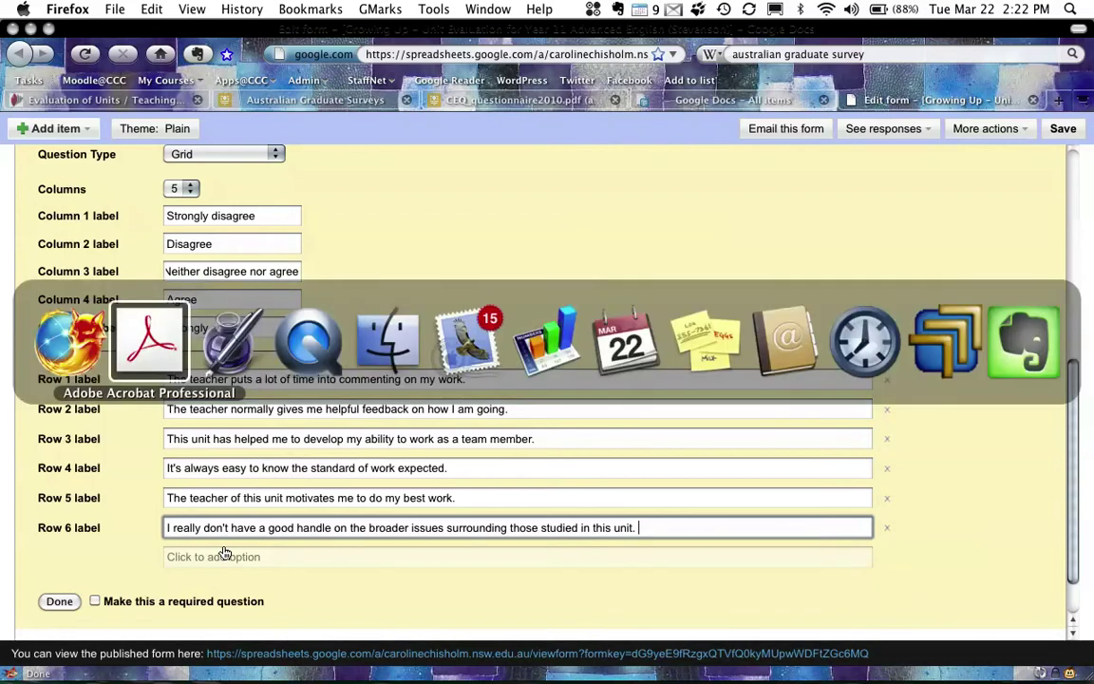
pyautogui.press('super+Tab')
pyautogui.press('super+Tab')
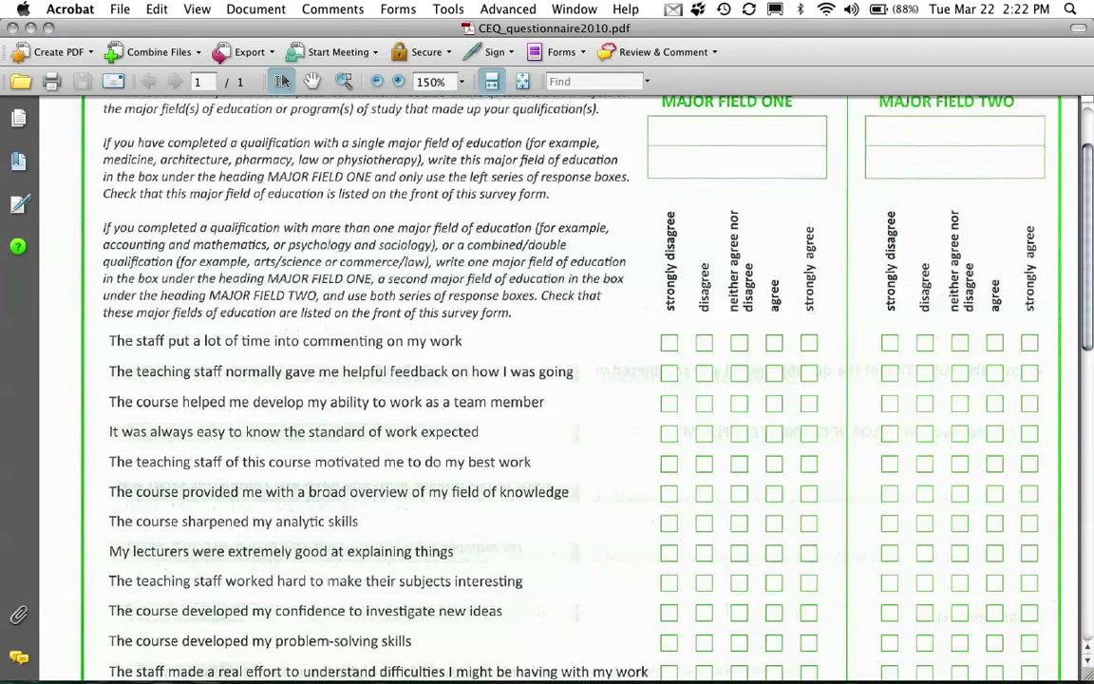
pyautogui.press('super+Tab')
pyautogui.press('super+Tab')
pyautogui.press('super+Tab')
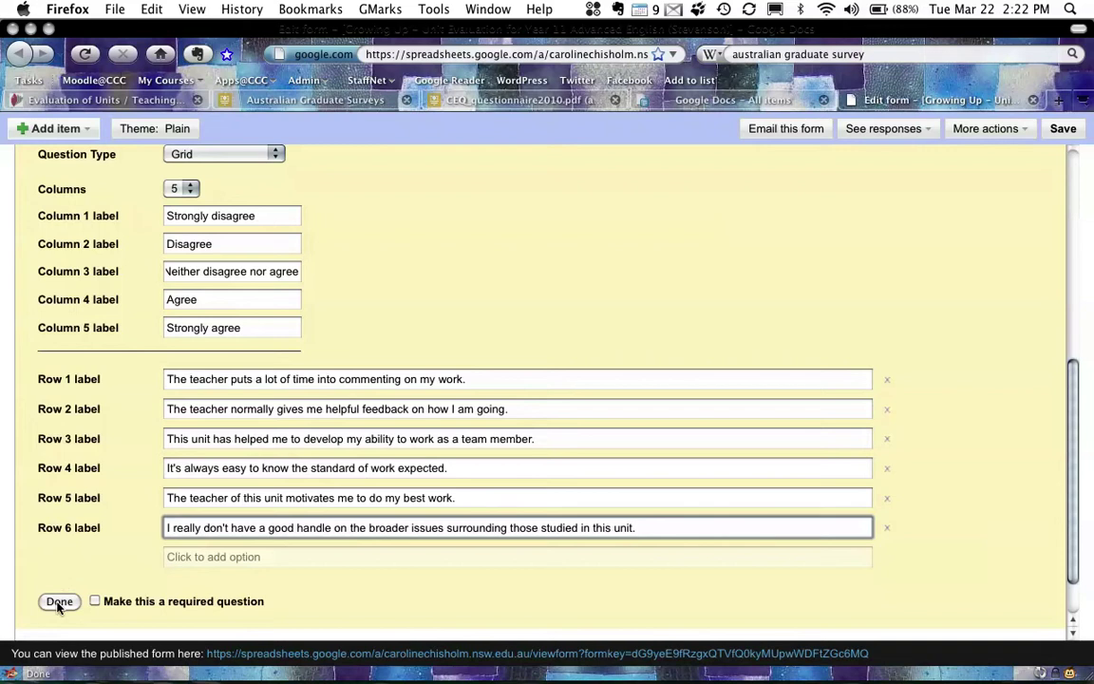
# - Close the grid editor so six statements show against five agreement options
pyautogui.click(58, 602)
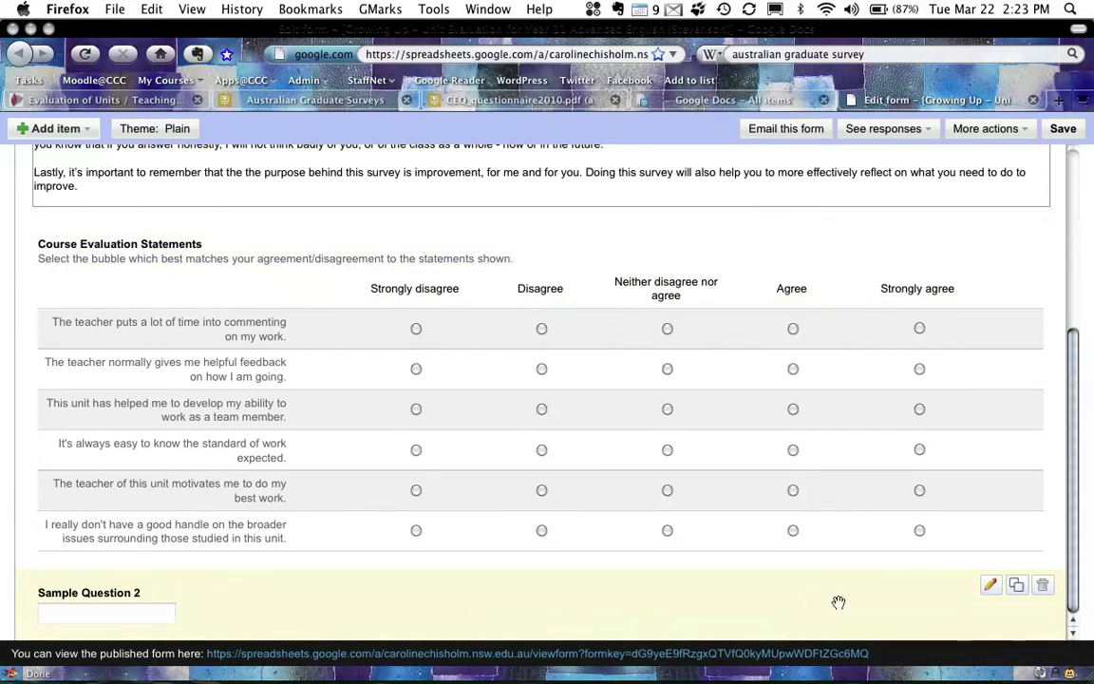
# - Retitle Sample Question 2 'Please provide any comments for your teacher (optional)' with help 'Type in the box below.'
pyautogui.click(990, 589)
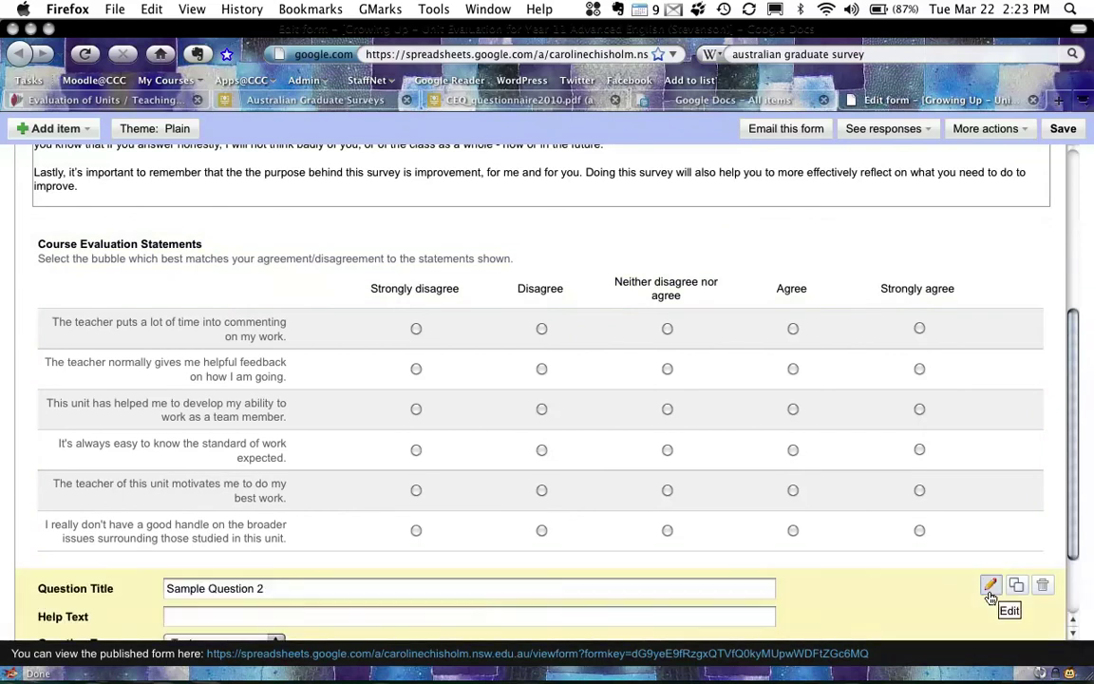
pyautogui.tripleClick(294, 590)
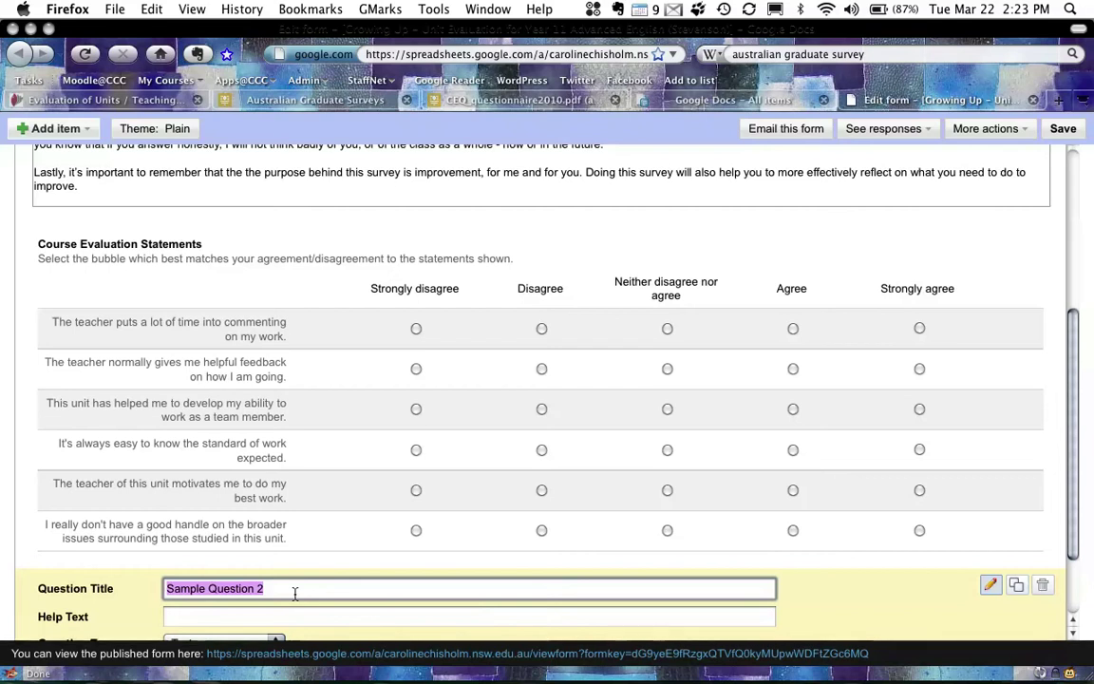
pyautogui.press('BackSpace')
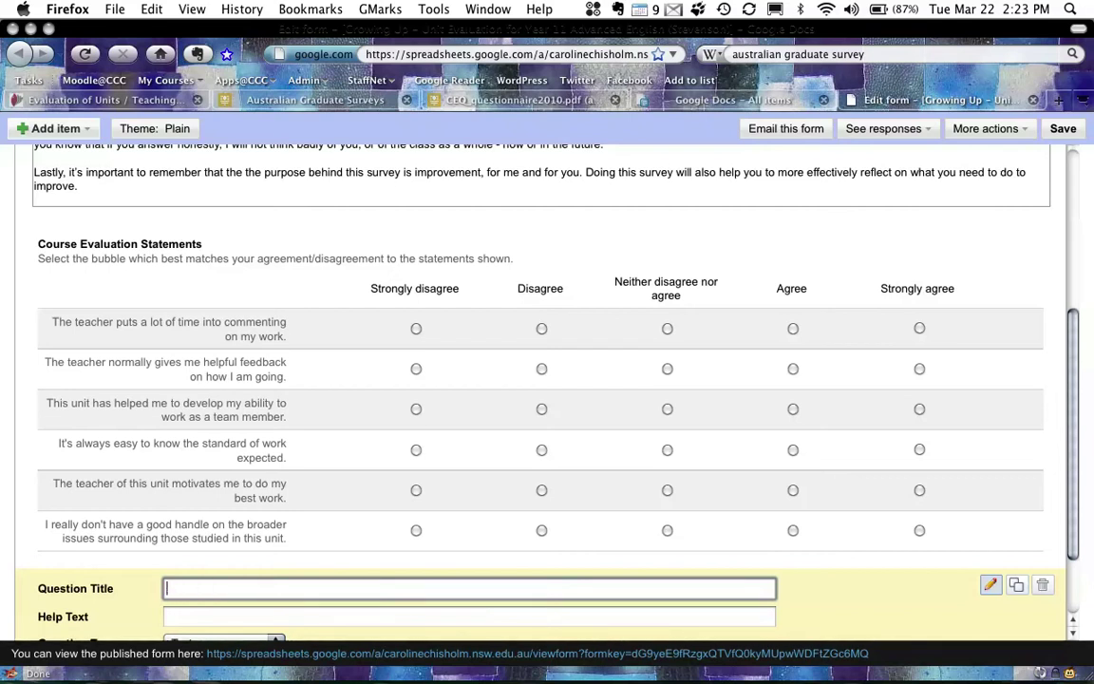
pyautogui.write('Please provide any ')
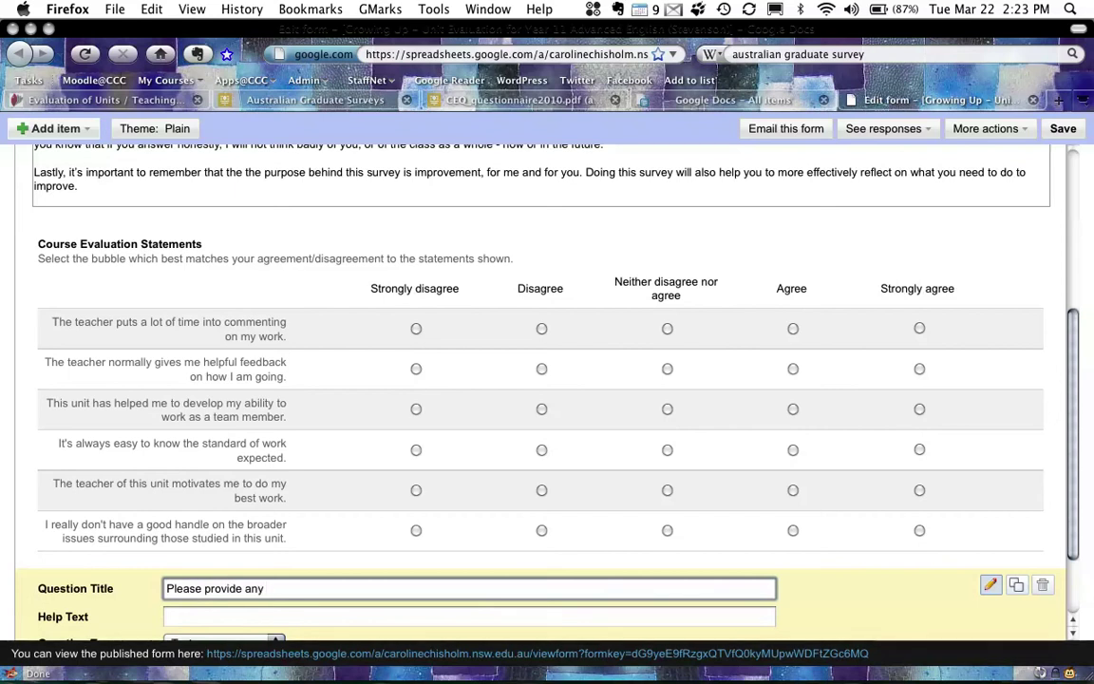
pyautogui.write('comments for your teacher (optional)')
pyautogui.press('Tab')
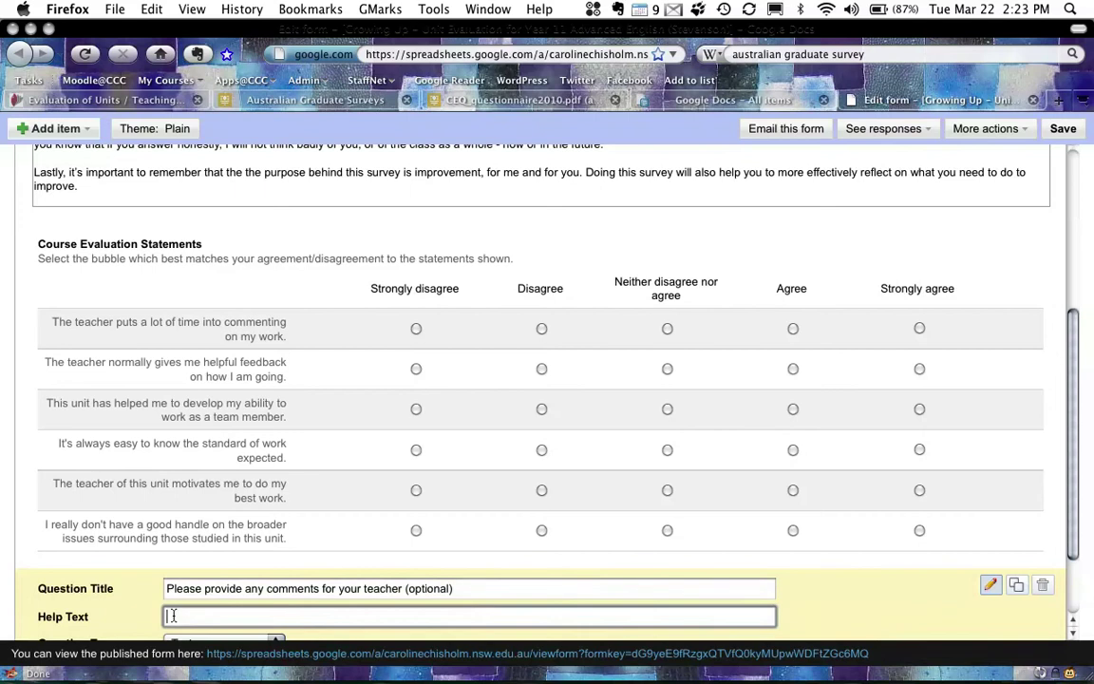
pyautogui.write('Type in the bo')
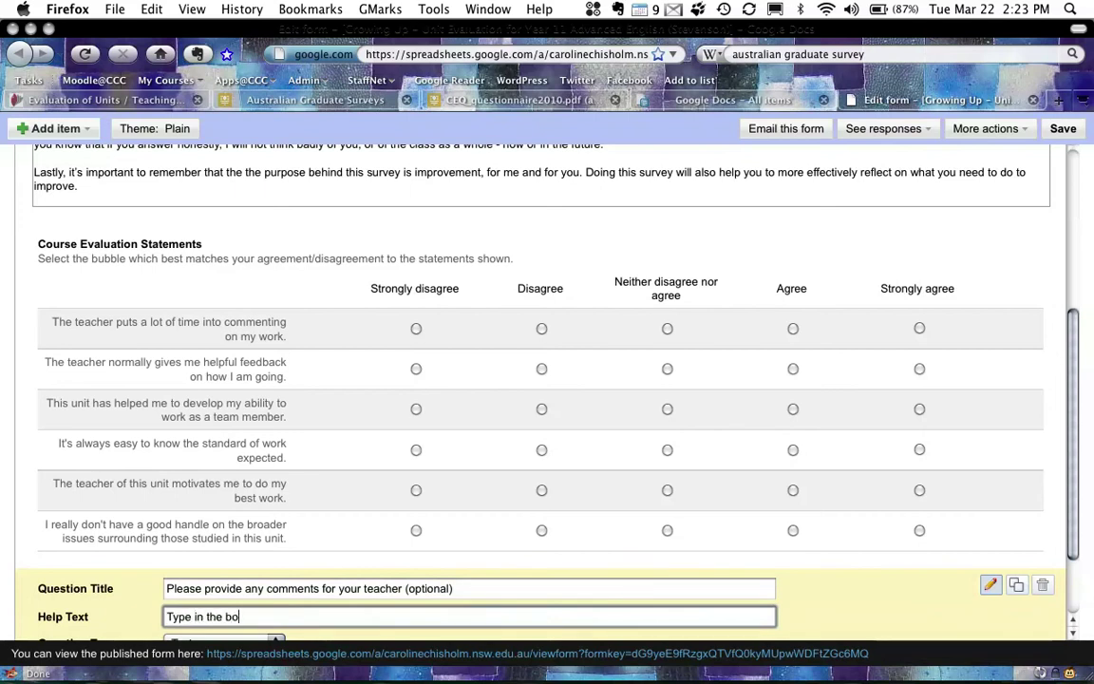
pyautogui.write('x below.')
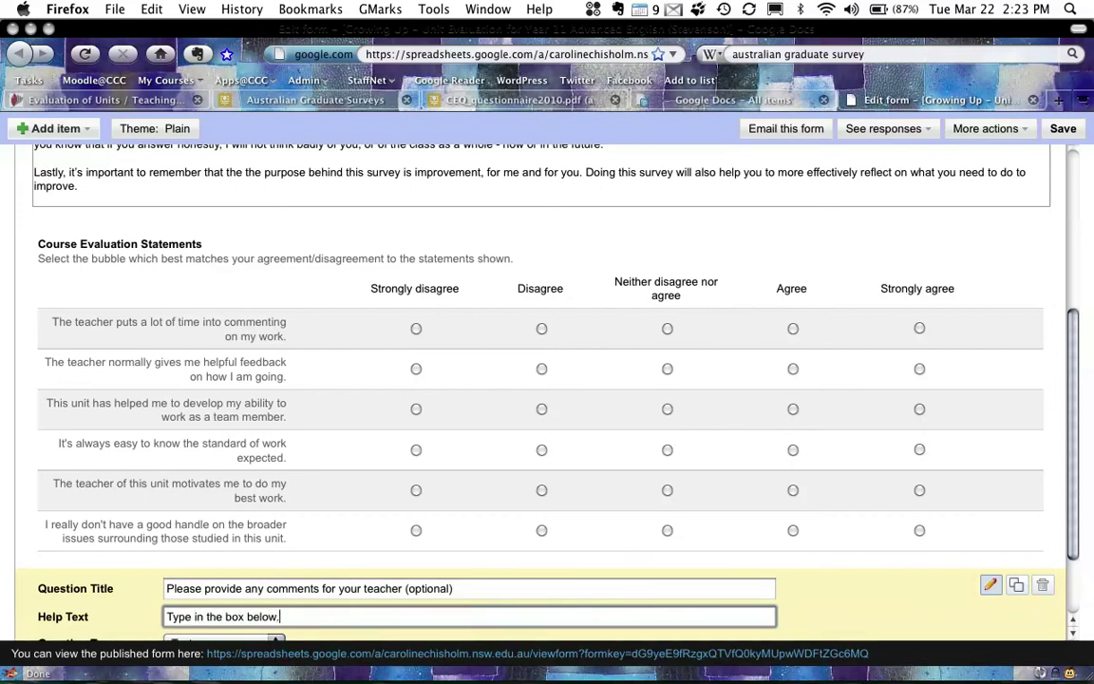
# - Set the question type to Paragraph text
pyautogui.scroll(-2, 541, 380)
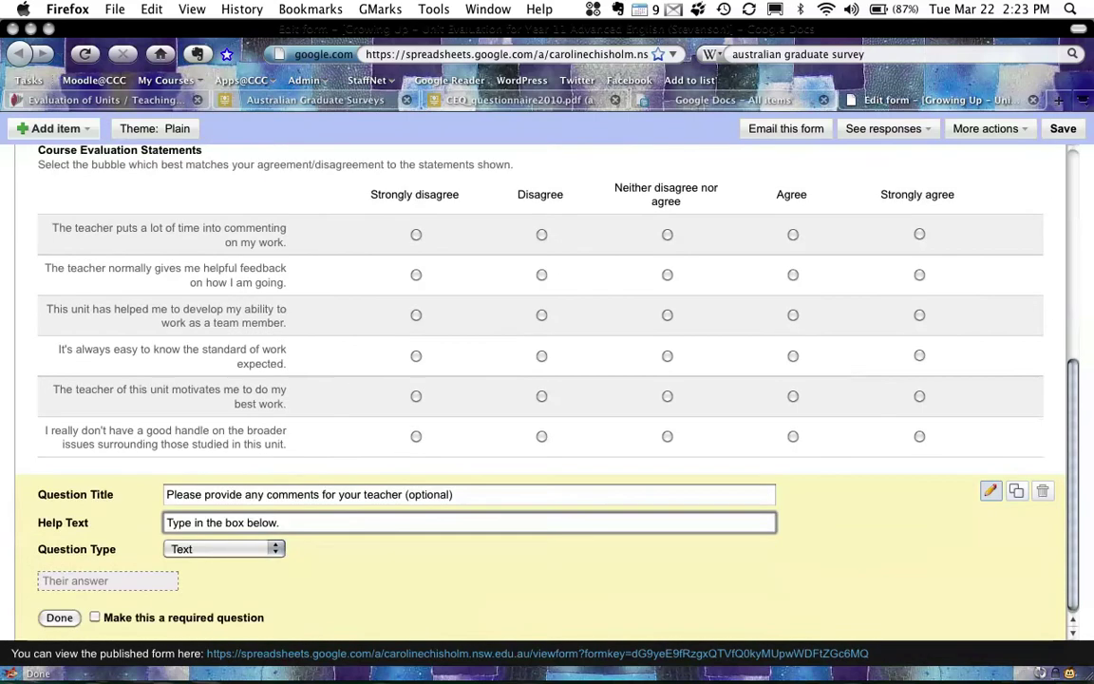
pyautogui.click(241, 548)
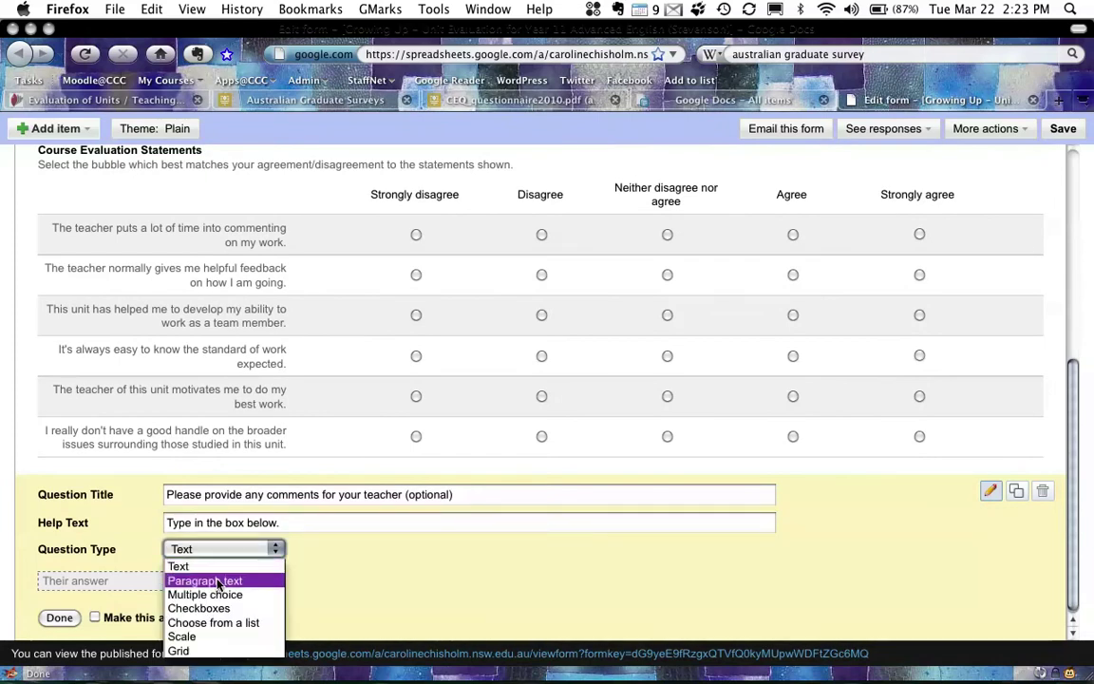
pyautogui.click(218, 583)
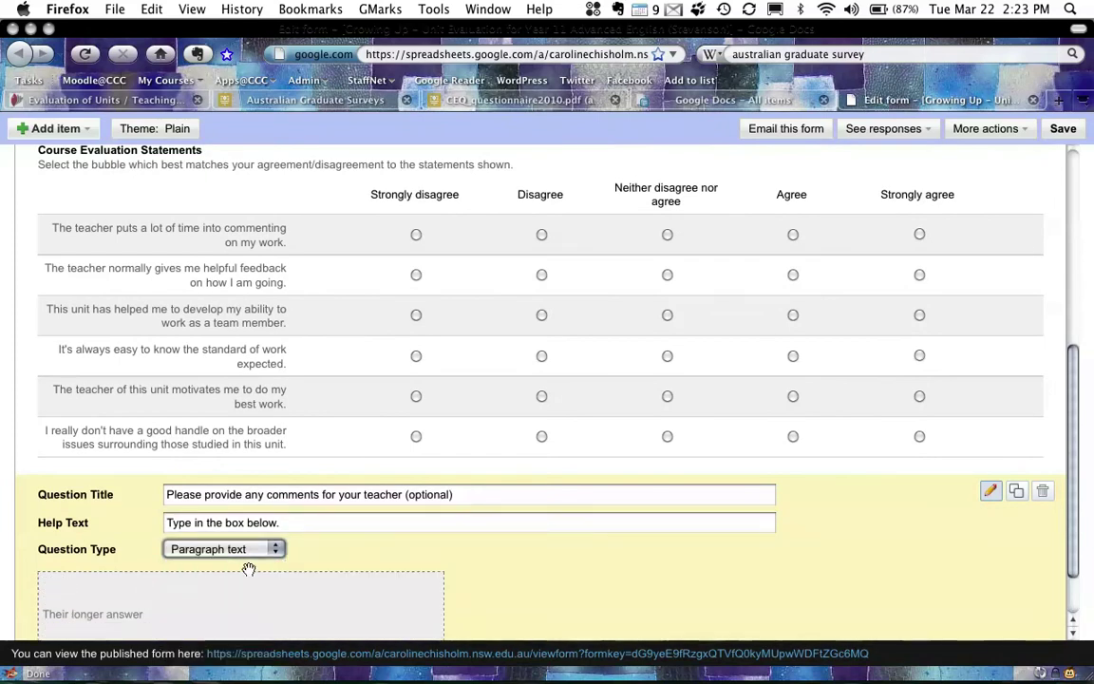
pyautogui.scroll(-1, 481, 551)
pyautogui.scroll(-3, 481, 551)
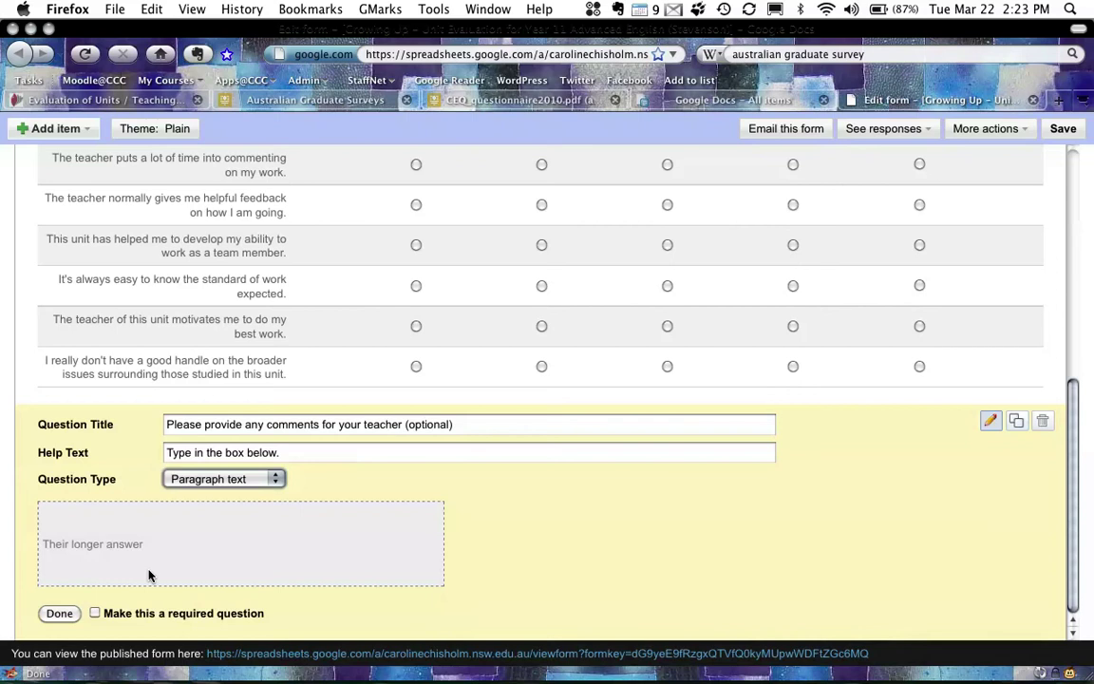
# - Finish the comments question and return to the top of the form
pyautogui.click(57, 613)
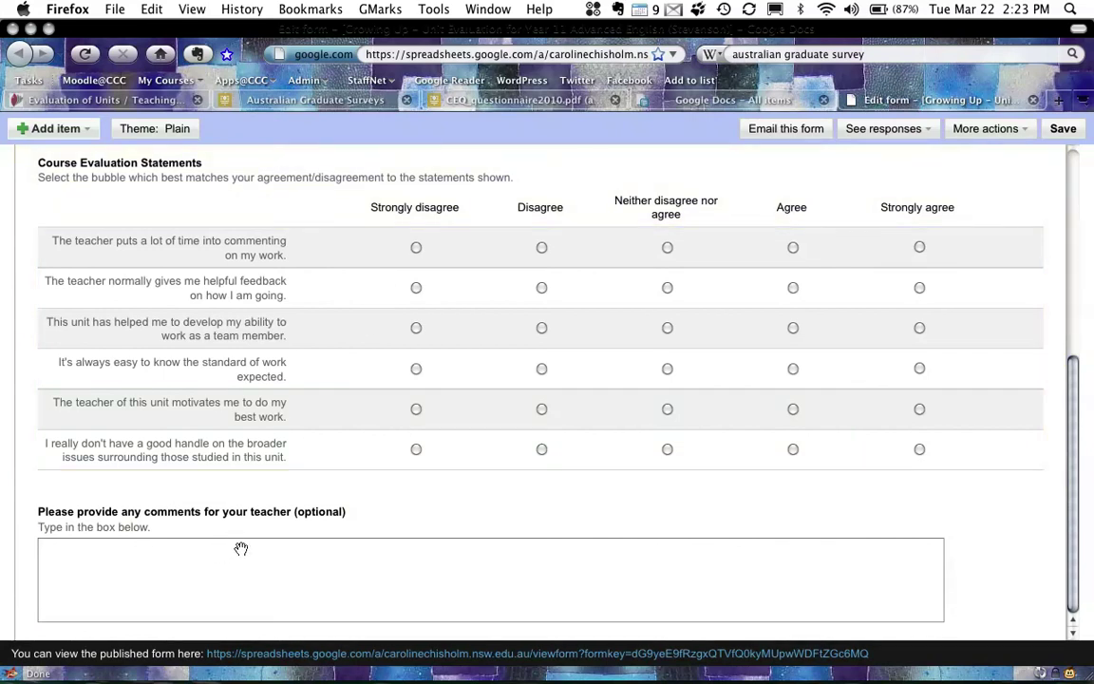
pyautogui.moveTo(822, 501)
pyautogui.moveTo(476, 252)
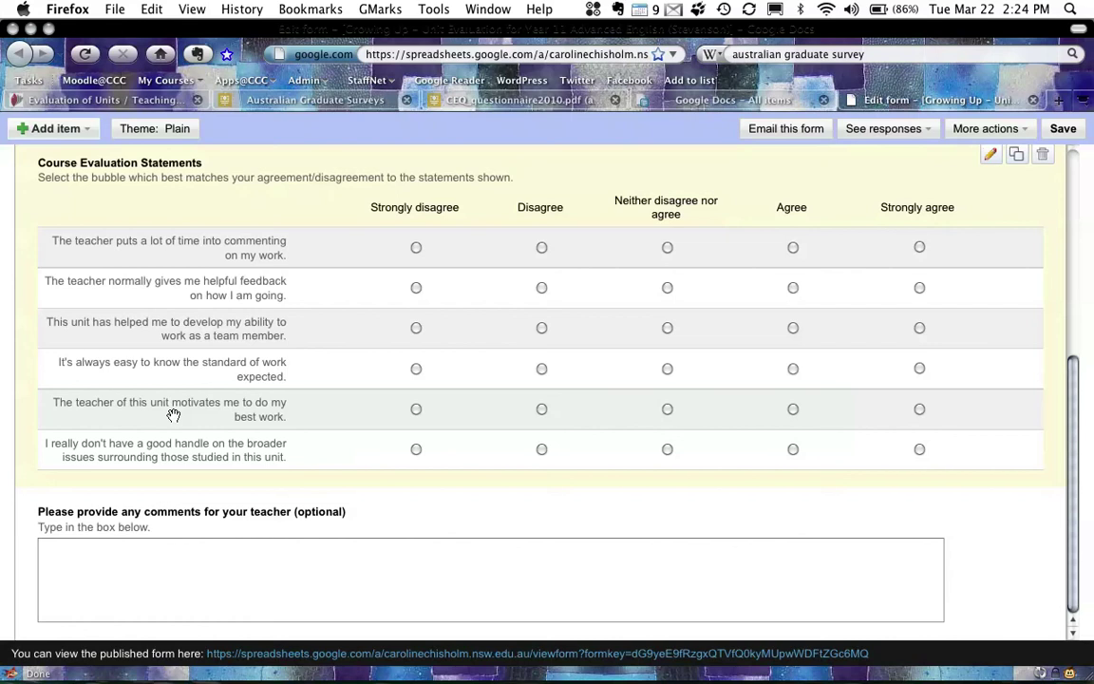
pyautogui.scroll(5, 174, 415)
pyautogui.scroll(5, 174, 415)
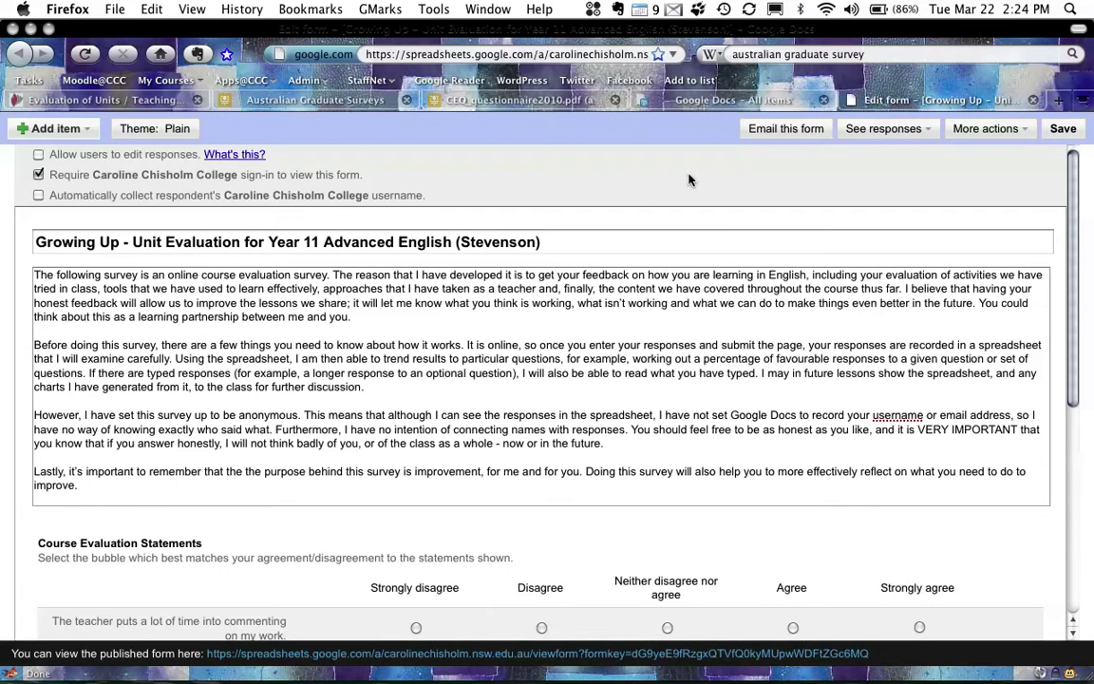
# - Start emailing the form with your own address as the recipient
pyautogui.click(787, 132)
pyautogui.click(469, 328)
pyautogui.write('mstev')
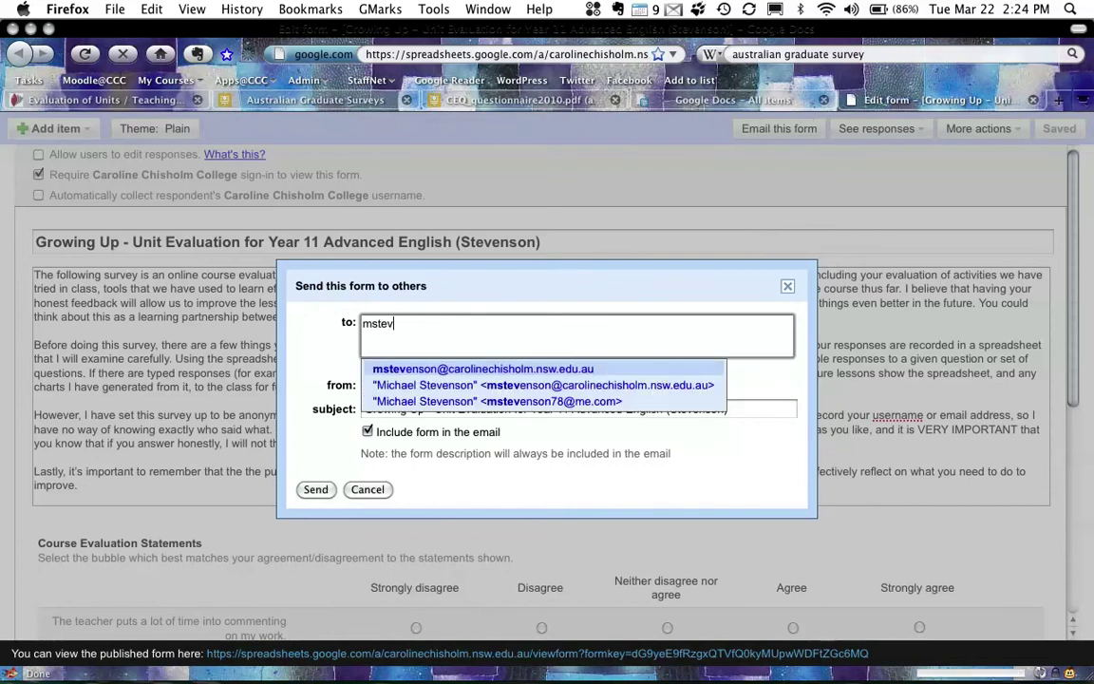
pyautogui.press('Return')
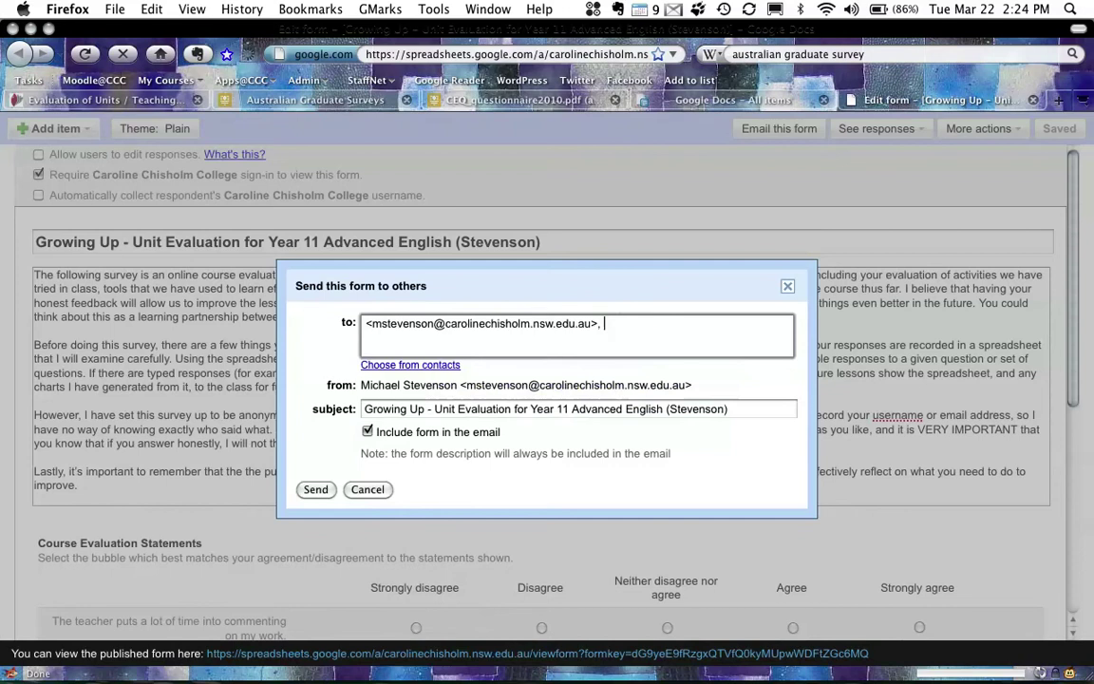
# - Browse the 11 ENA contact group, close the picker without adding anyone, and send
pyautogui.click(400, 367)
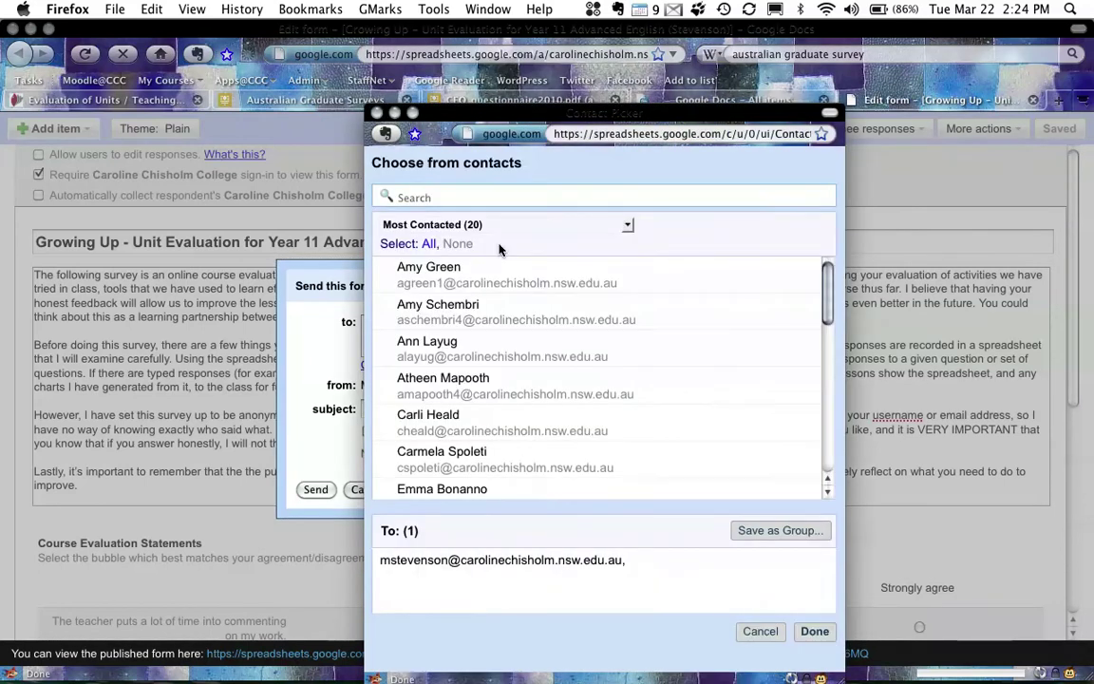
pyautogui.click(626, 226)
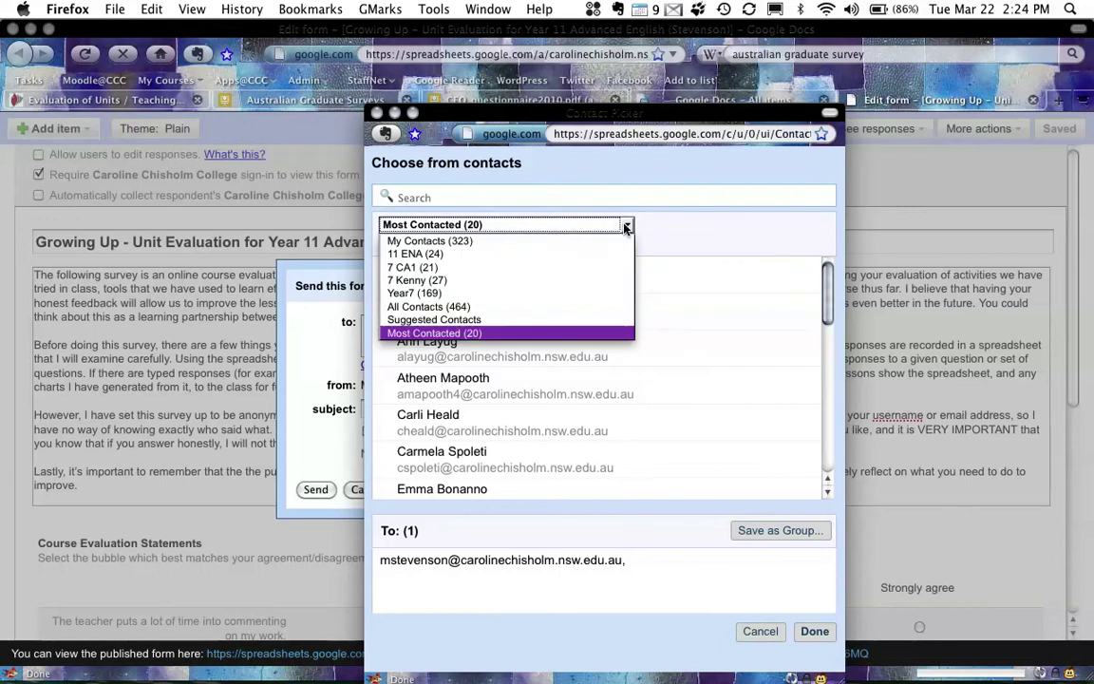
pyautogui.click(445, 254)
pyautogui.click(429, 245)
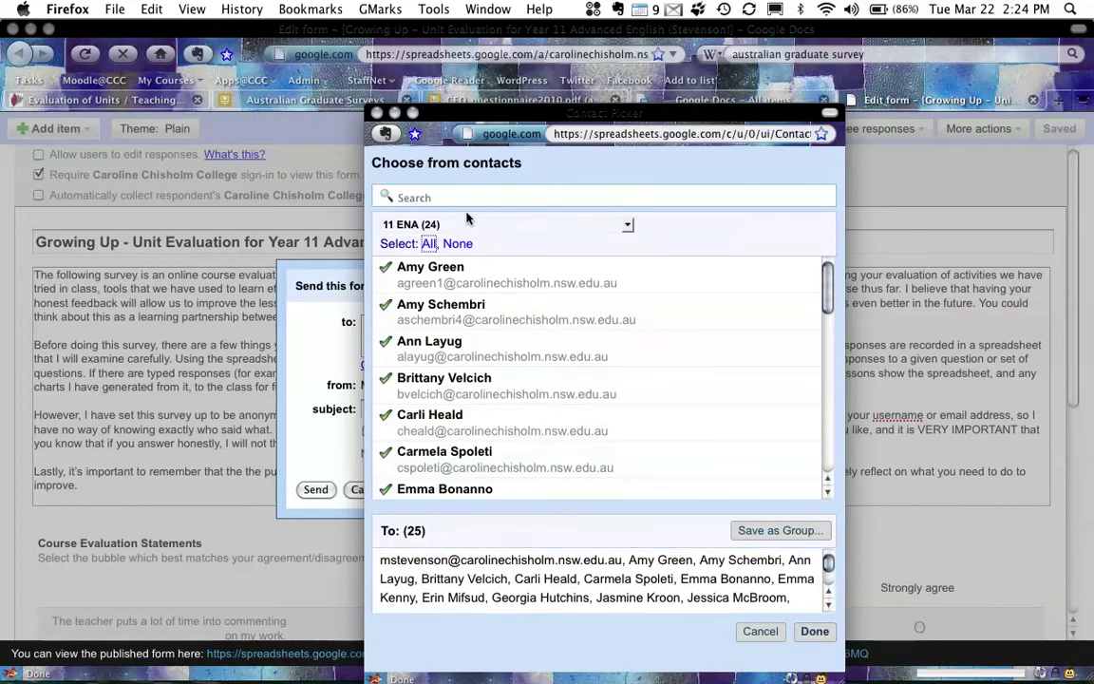
pyautogui.click(377, 113)
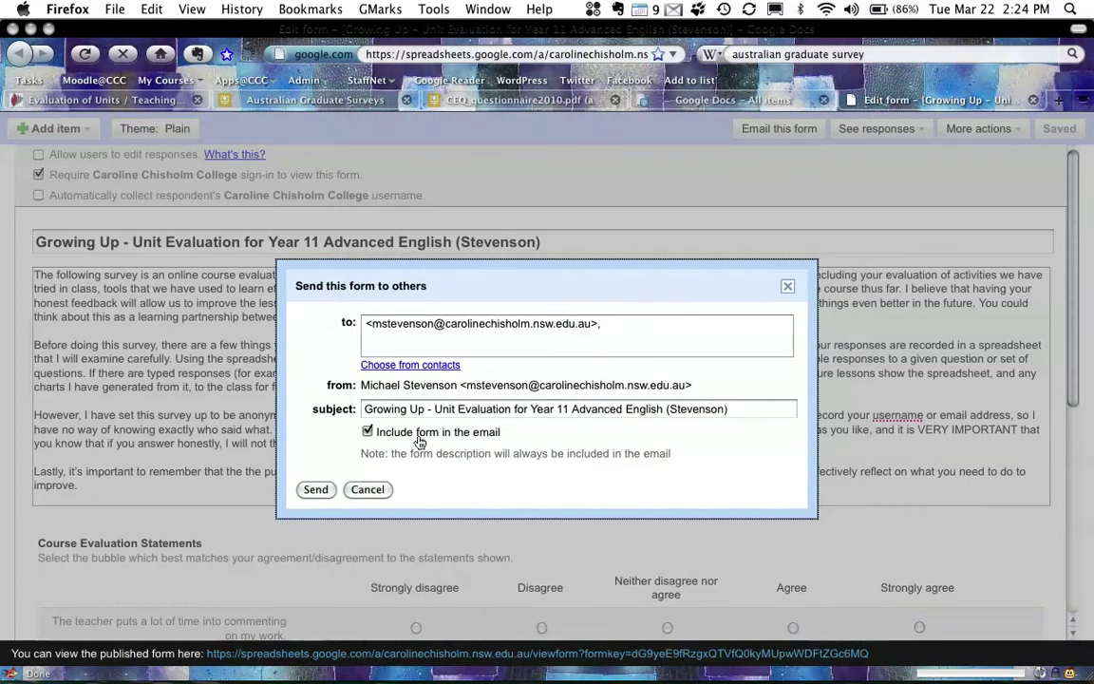
pyautogui.click(316, 491)
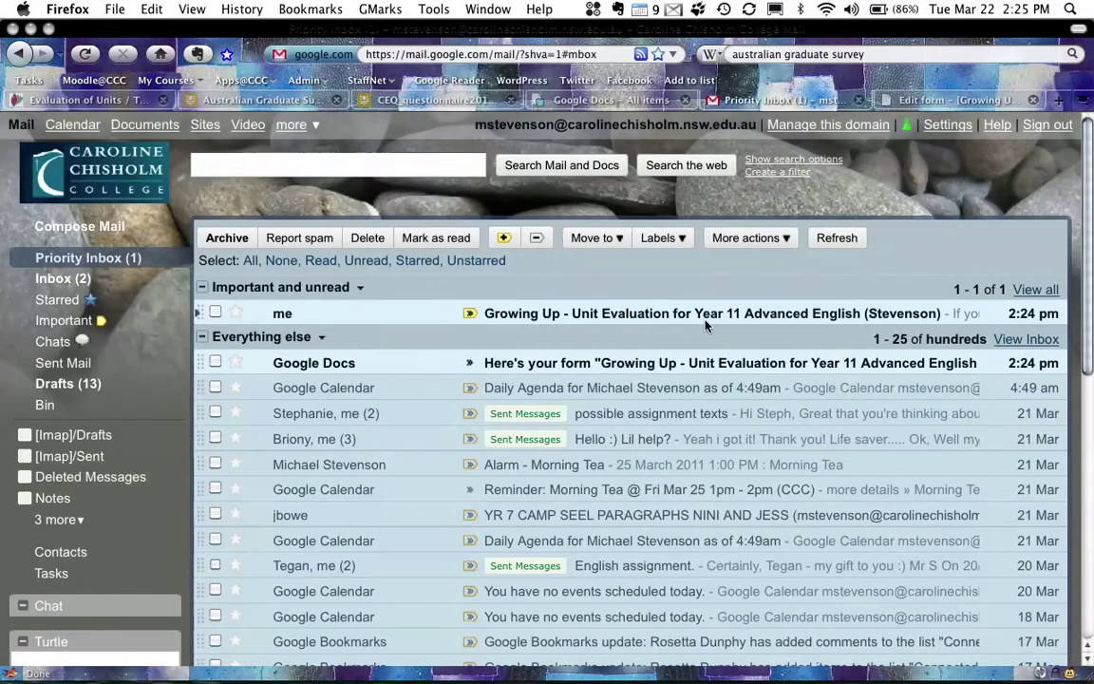
# - Open the Growing Up email and scroll down to the Course Evaluation Statements grid
pyautogui.click(547, 316)
pyautogui.scroll(-2, 454, 440)
pyautogui.scroll(-5, 442, 463)
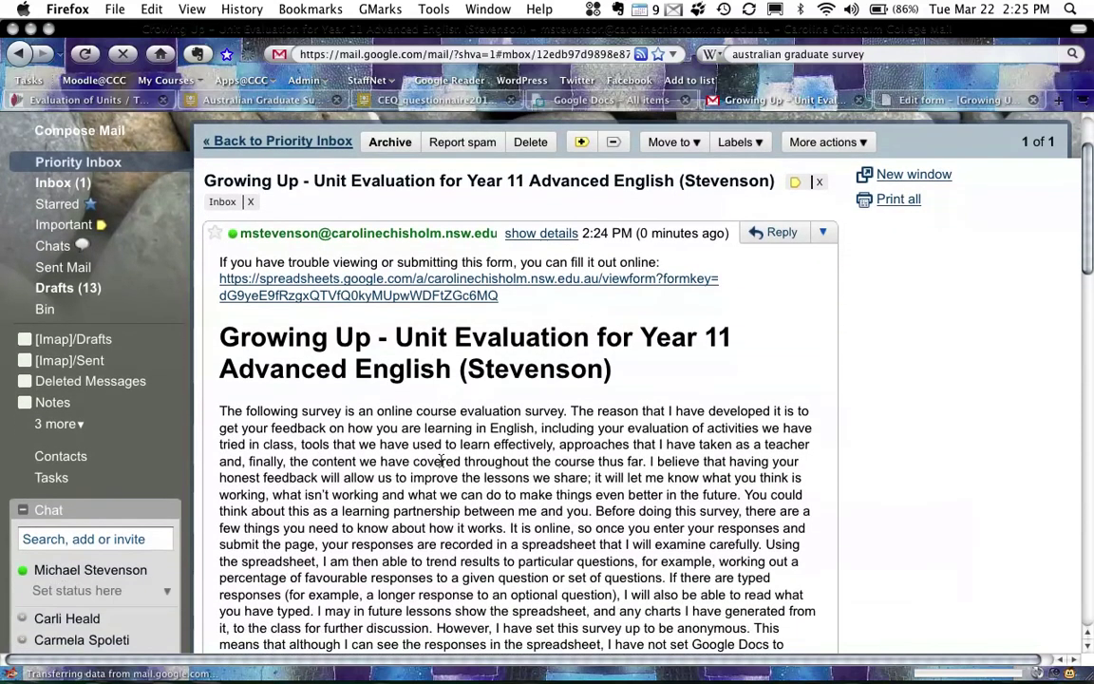
pyautogui.scroll(-2, 442, 462)
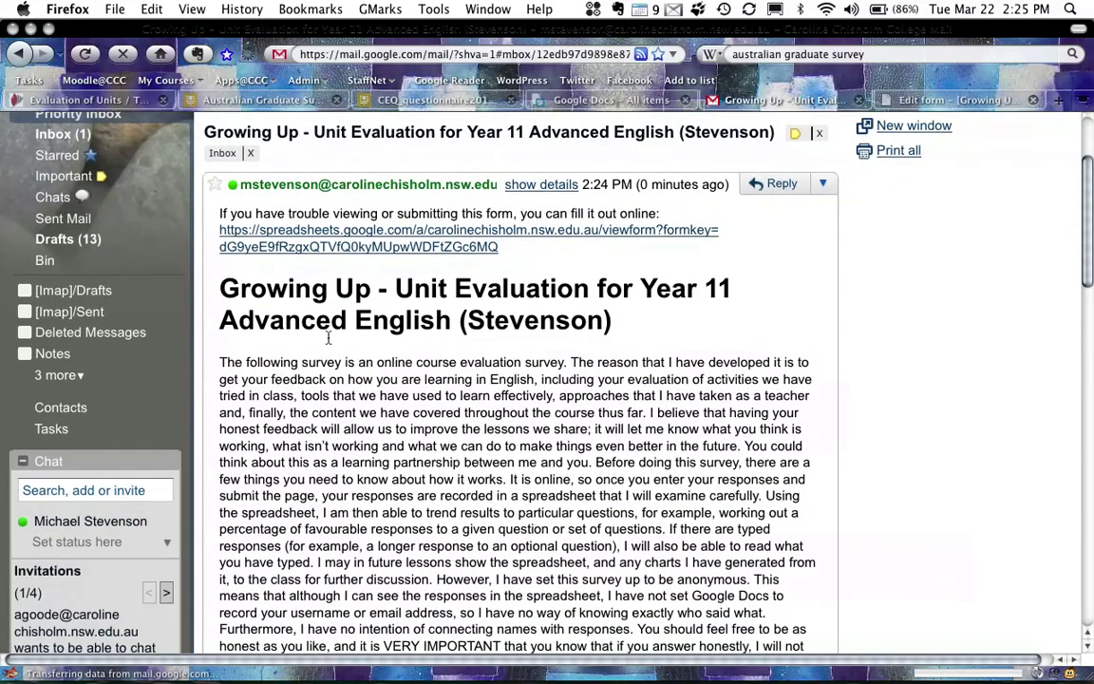
pyautogui.scroll(-7, 366, 390)
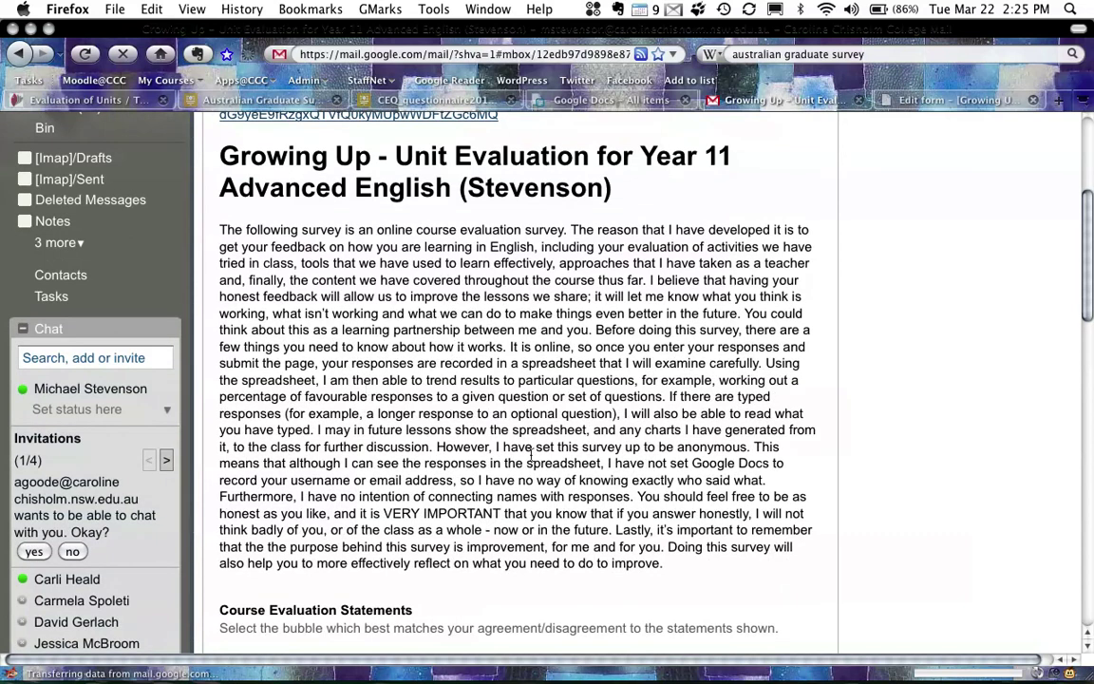
pyautogui.scroll(-4, 487, 464)
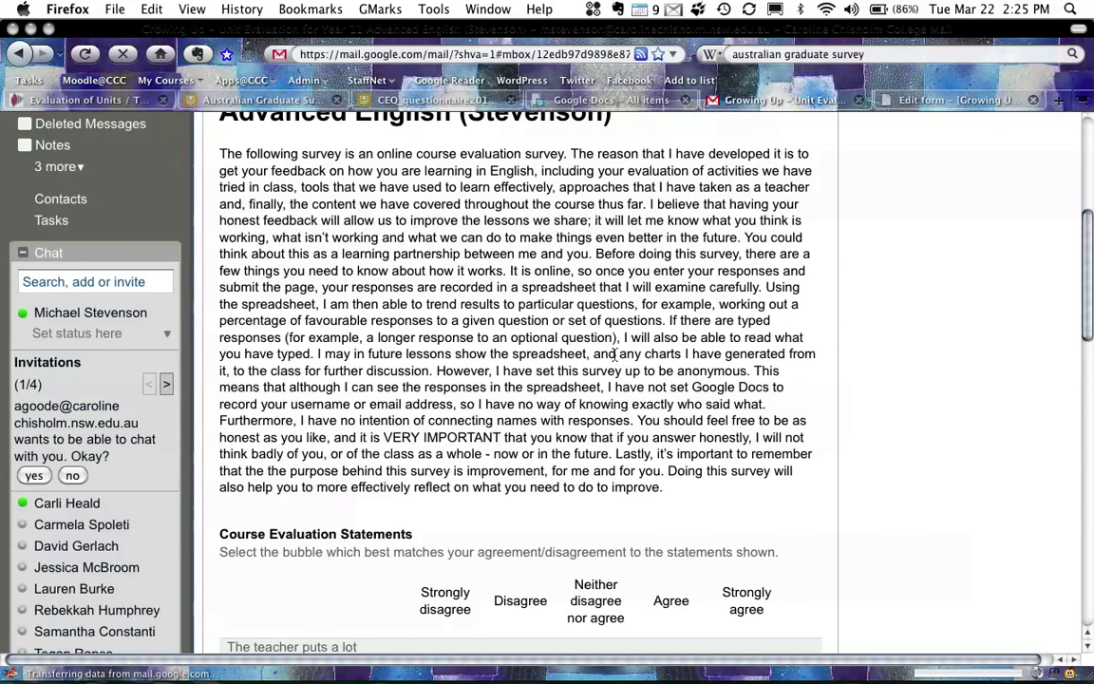
pyautogui.scroll(-4, 624, 358)
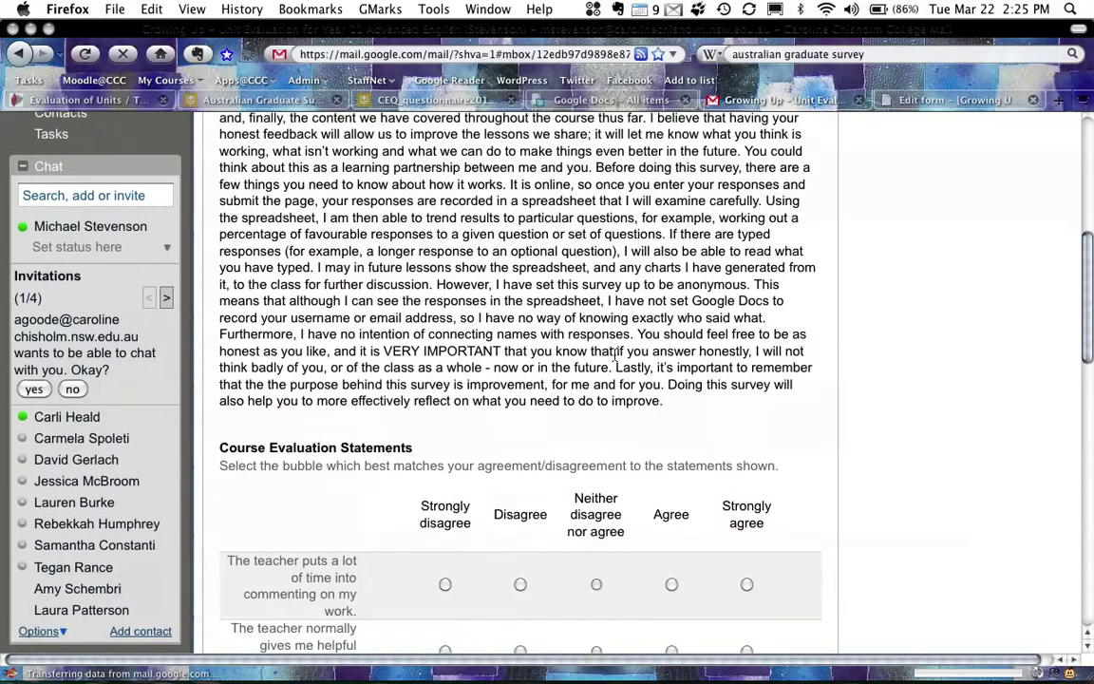
pyautogui.scroll(3, 615, 355)
pyautogui.scroll(-4, 615, 355)
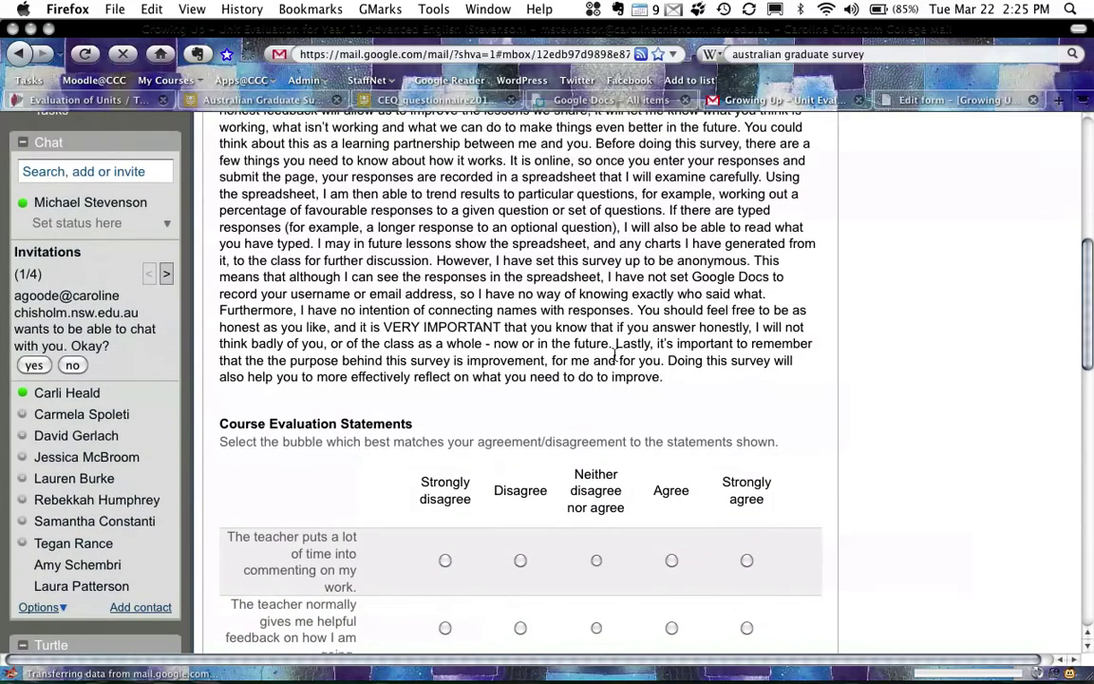
pyautogui.scroll(-10, 615, 355)
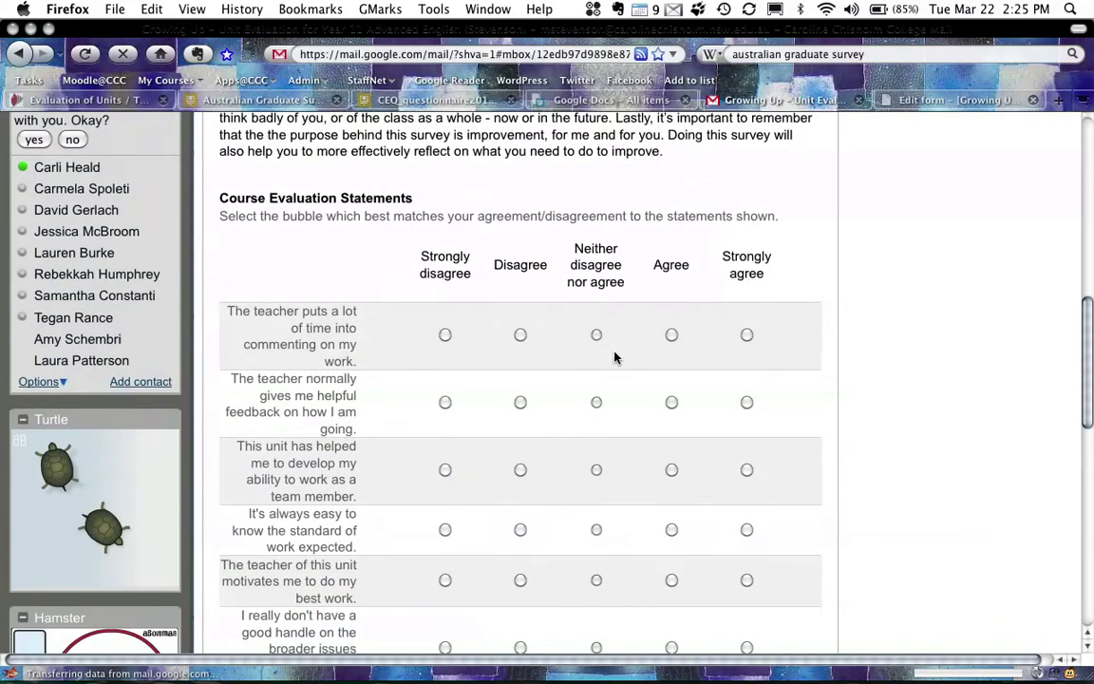
pyautogui.scroll(-1, 612, 356)
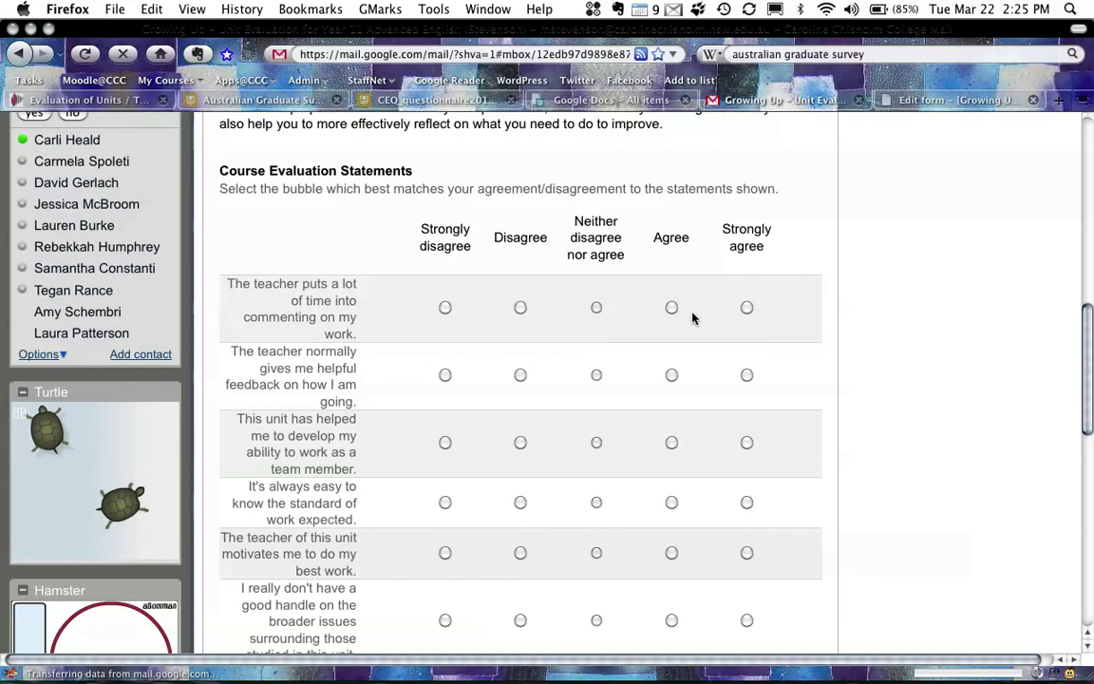
# - Rate the six statements Strongly agree, Agree, Agree, Strongly agree, Strongly agree, Disagree
pyautogui.click(746, 308)
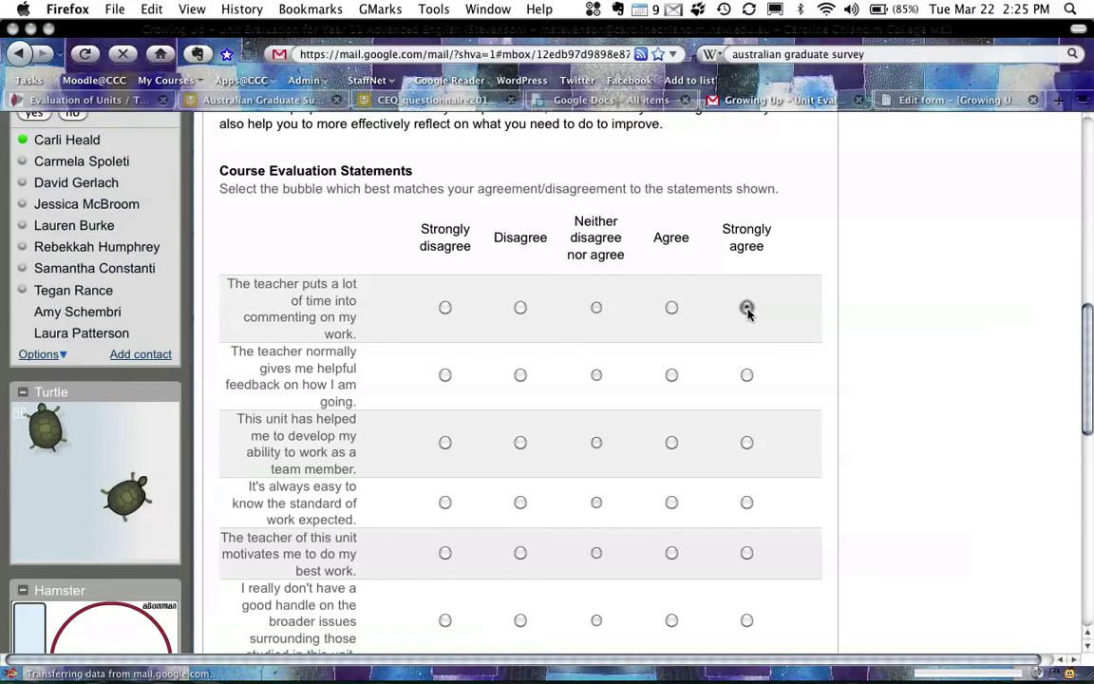
pyautogui.click(672, 376)
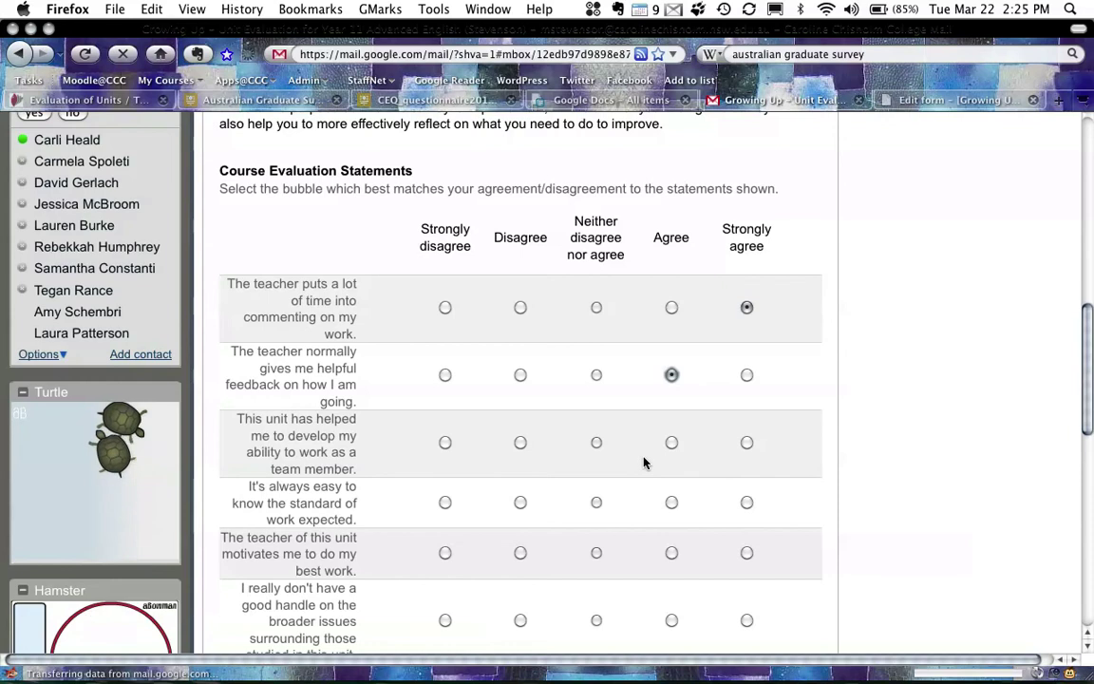
pyautogui.click(672, 443)
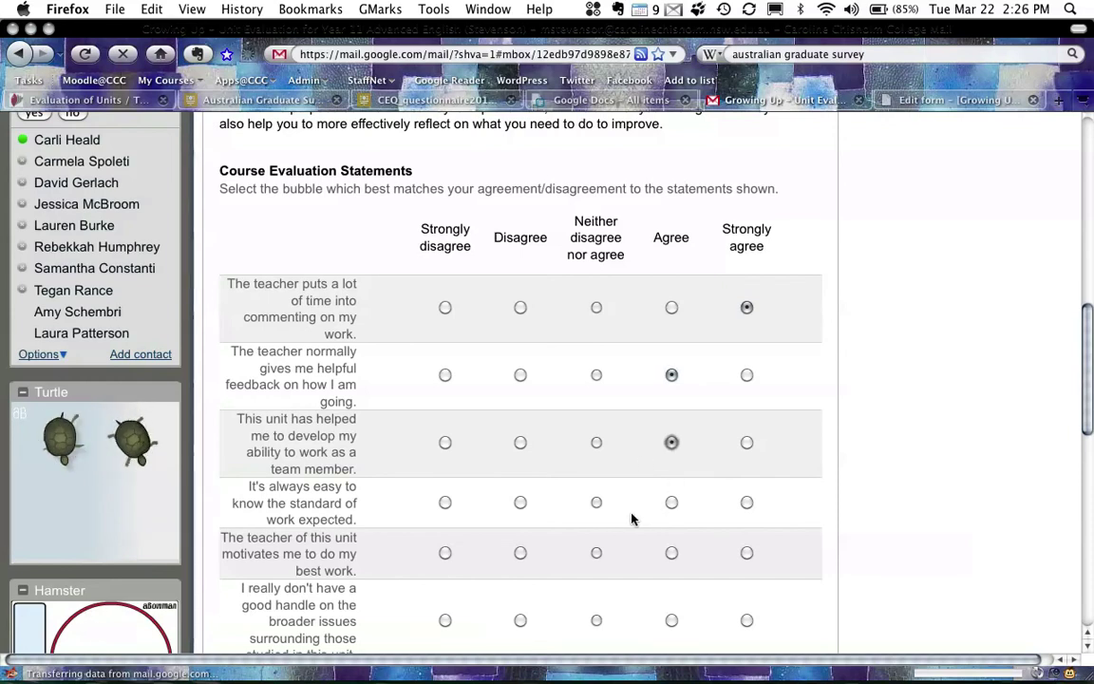
pyautogui.click(747, 503)
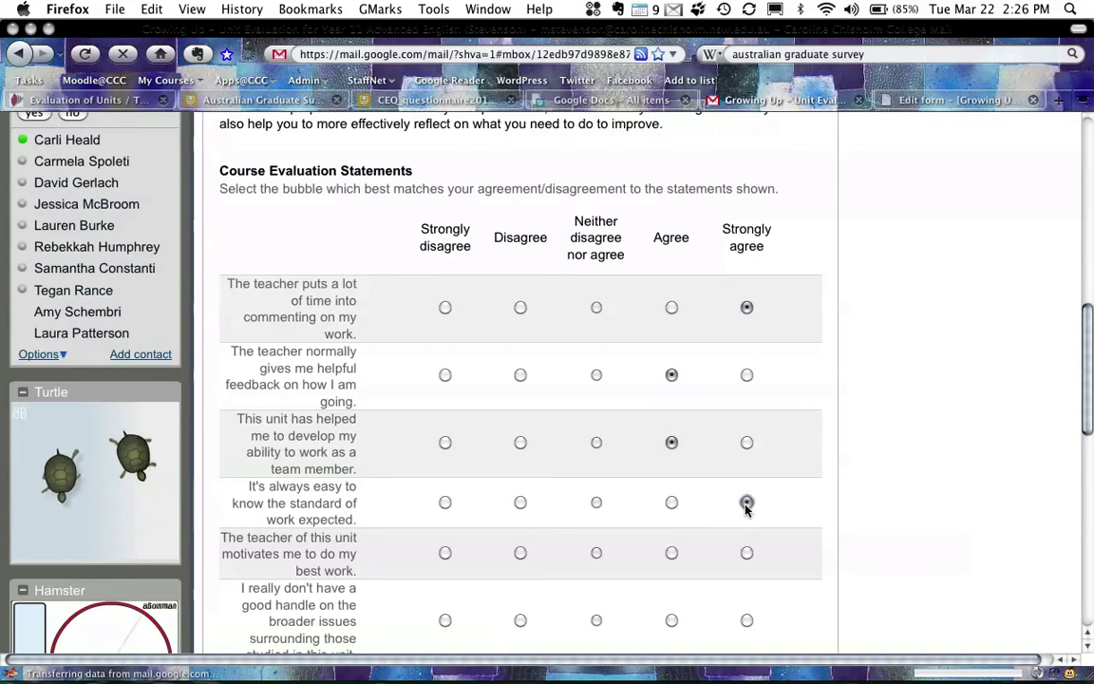
pyautogui.click(746, 557)
pyautogui.scroll(-1, 752, 586)
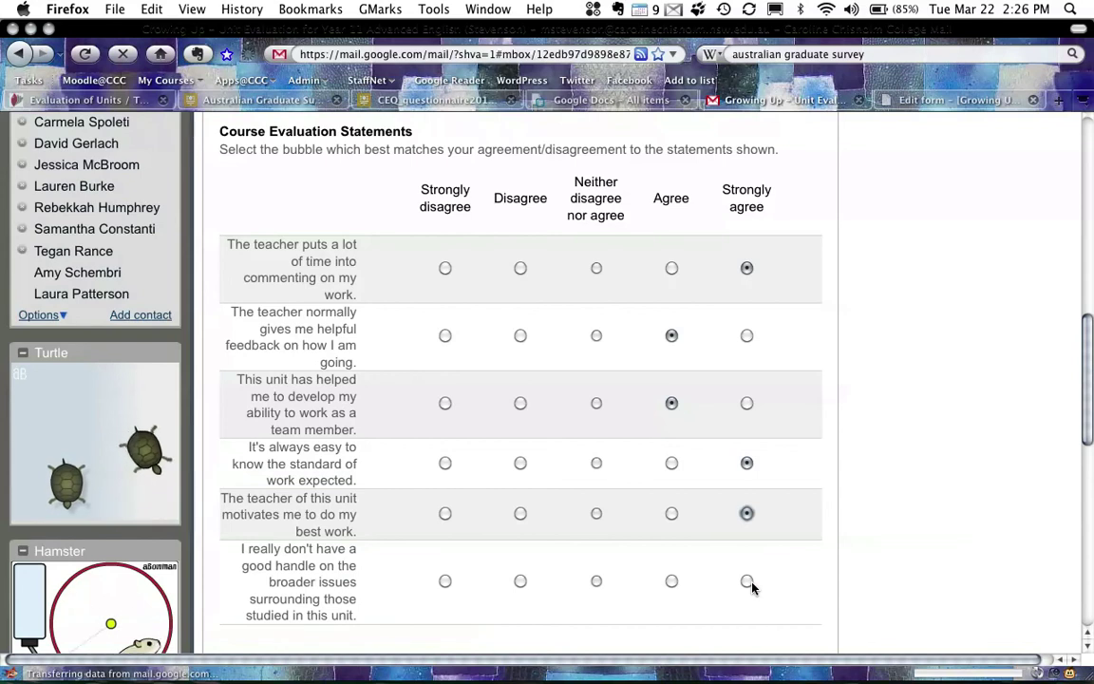
pyautogui.click(520, 580)
# - Enter 'Optional comments.' in the teacher comments box
pyautogui.scroll(-5, 607, 569)
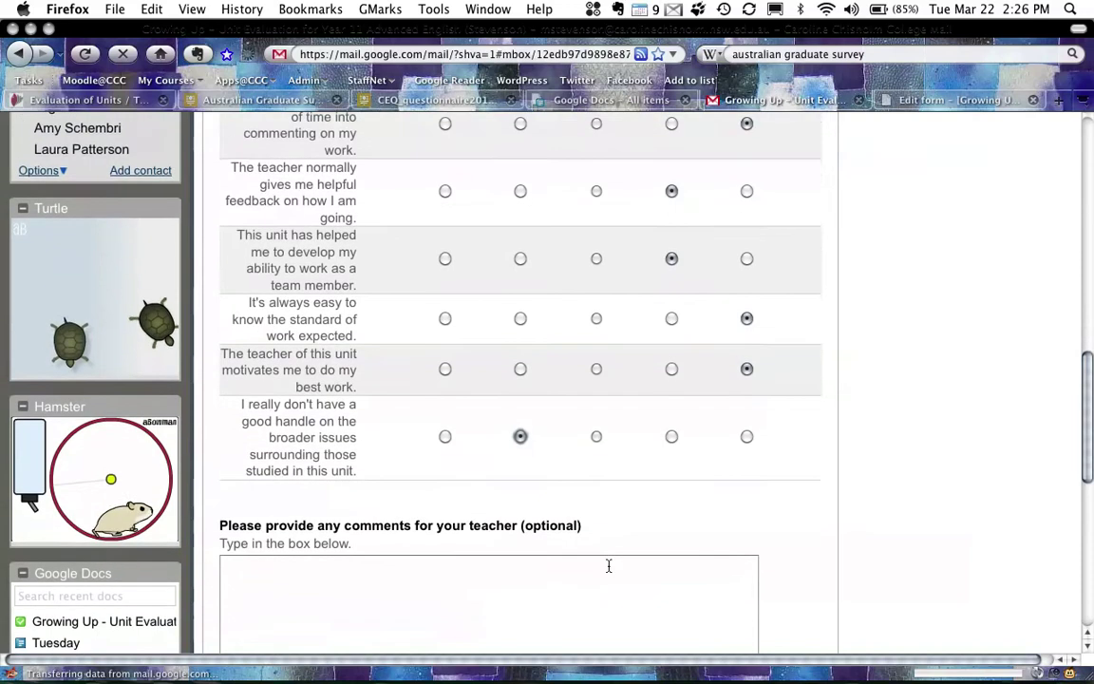
pyautogui.click(609, 566)
pyautogui.write('Optional co')
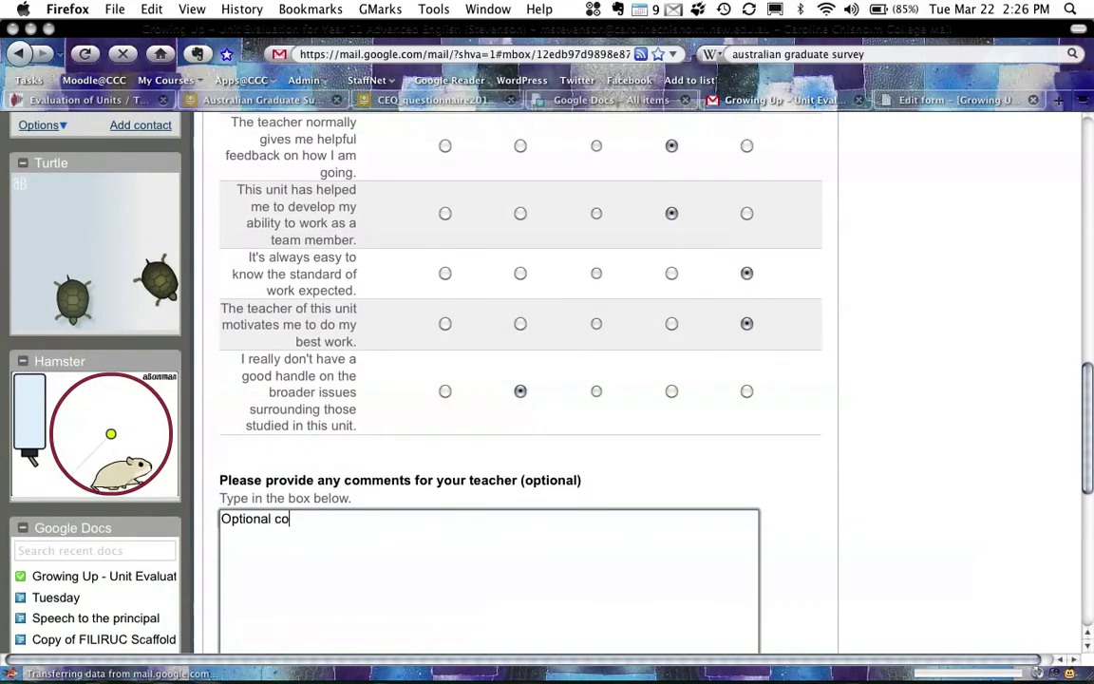
pyautogui.write('mments.')
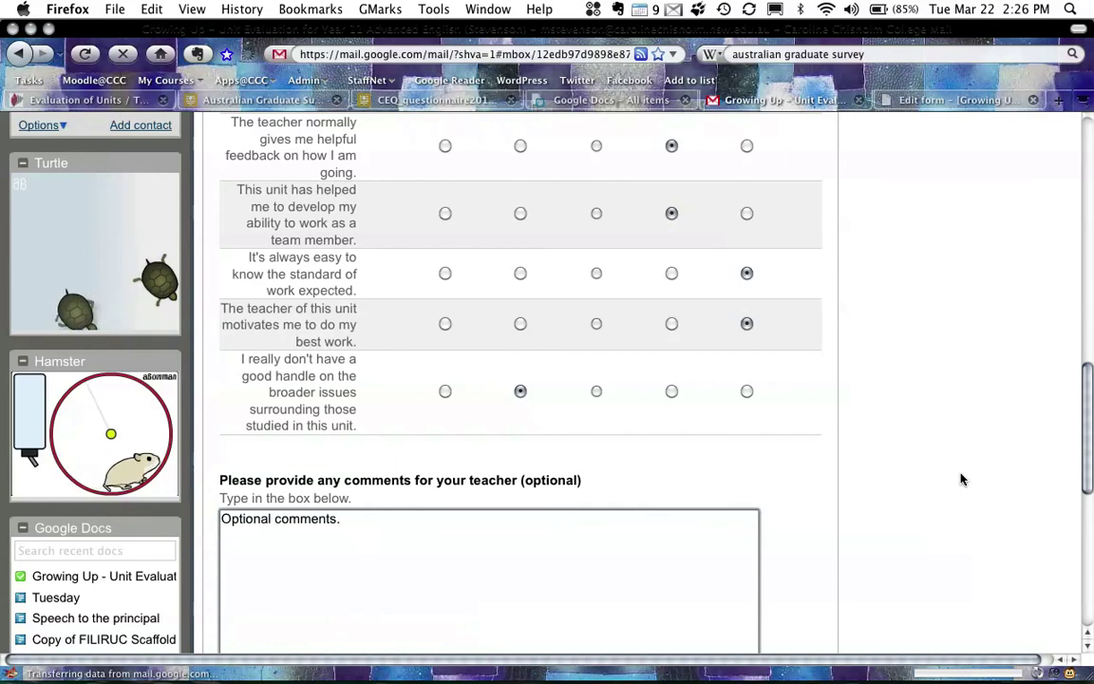
pyautogui.scroll(-3, 959, 478)
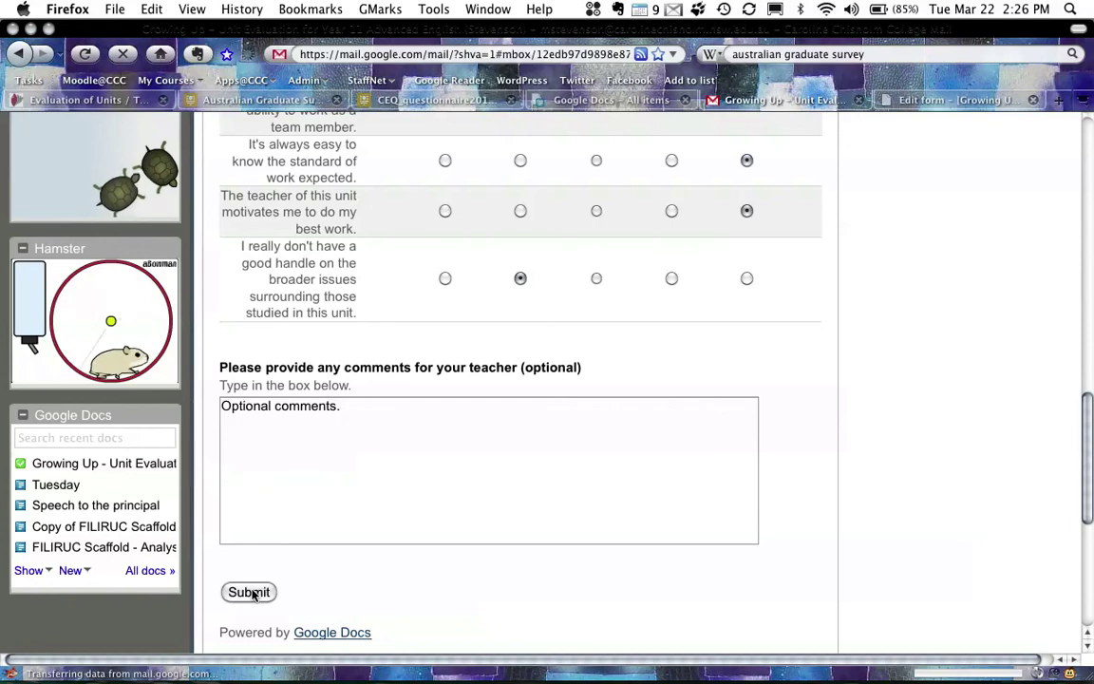
# - Submit the test response, then go to the Google Docs Home document list
pyautogui.click(249, 593)
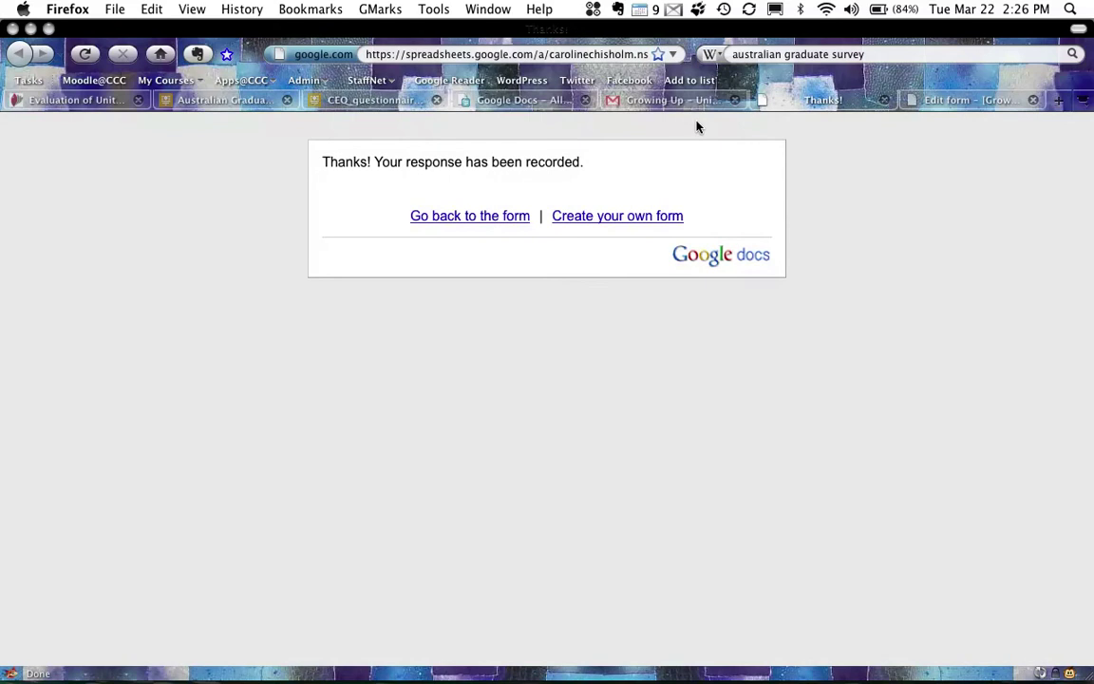
pyautogui.click(539, 103)
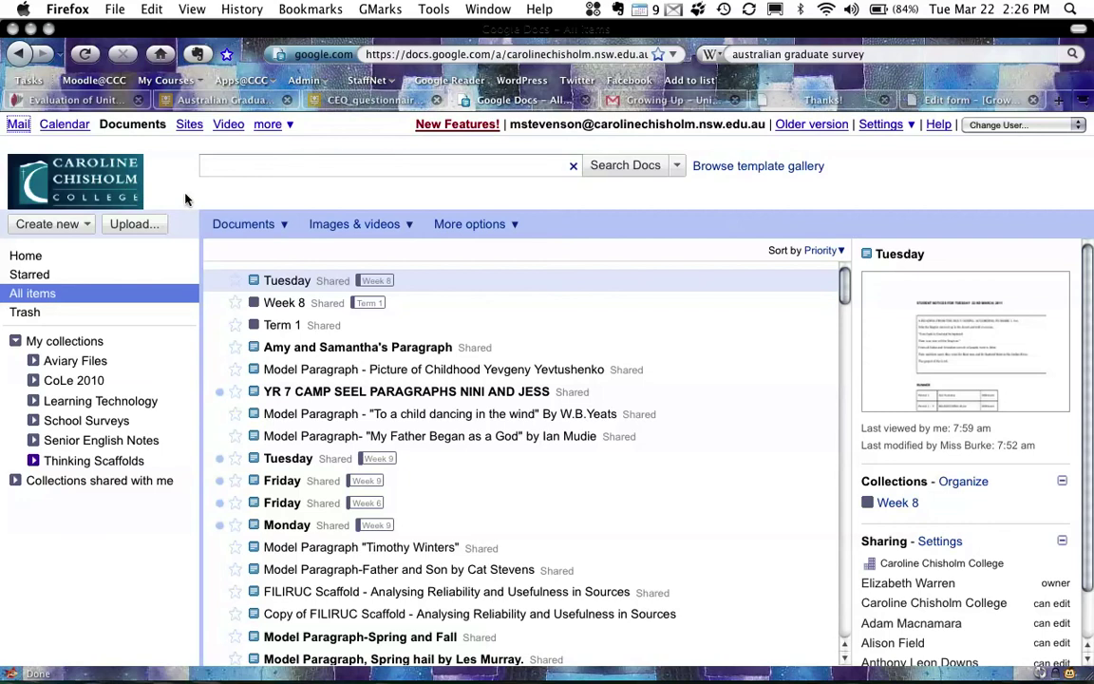
pyautogui.click(42, 258)
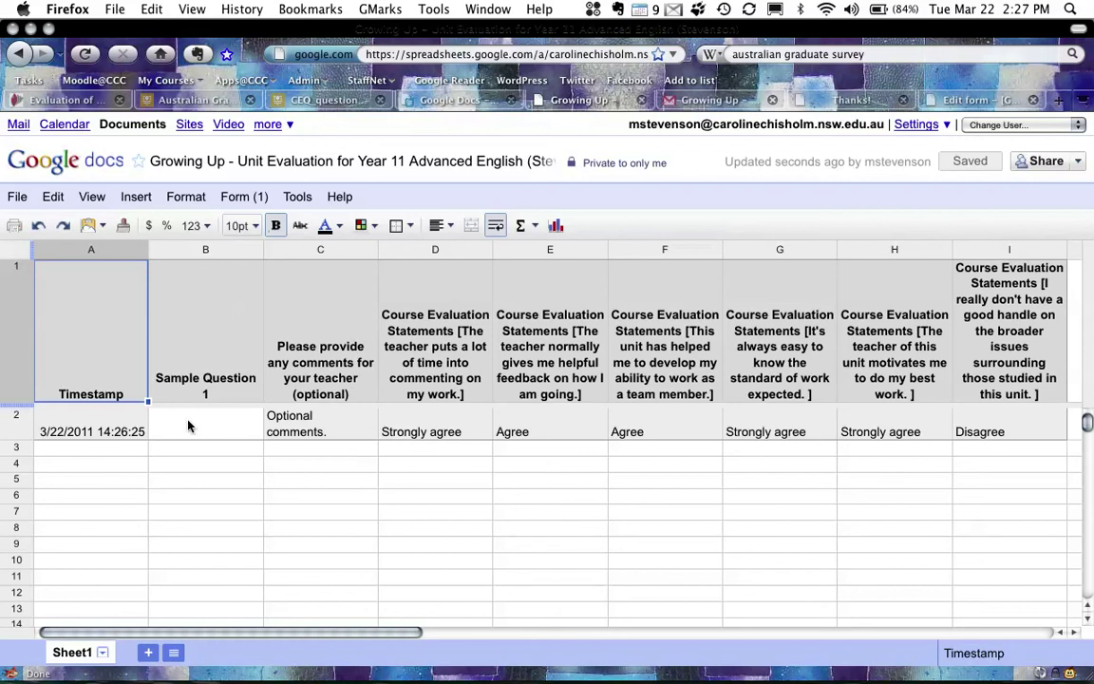
# - Scroll across the test response in row 2, then open the Form (1) menu
pyautogui.hscroll(8, 363, 435)
pyautogui.hscroll(-4, 364, 436)
pyautogui.hscroll(-4, 168, 412)
pyautogui.hscroll(2, 433, 434)
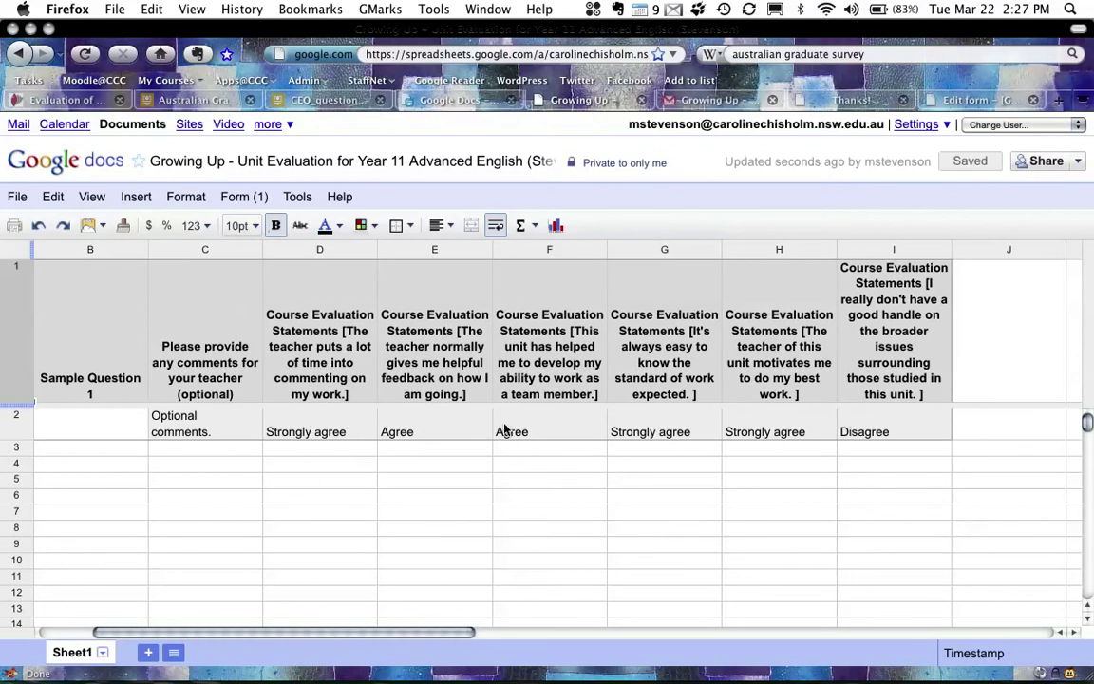
pyautogui.hscroll(-2, 515, 396)
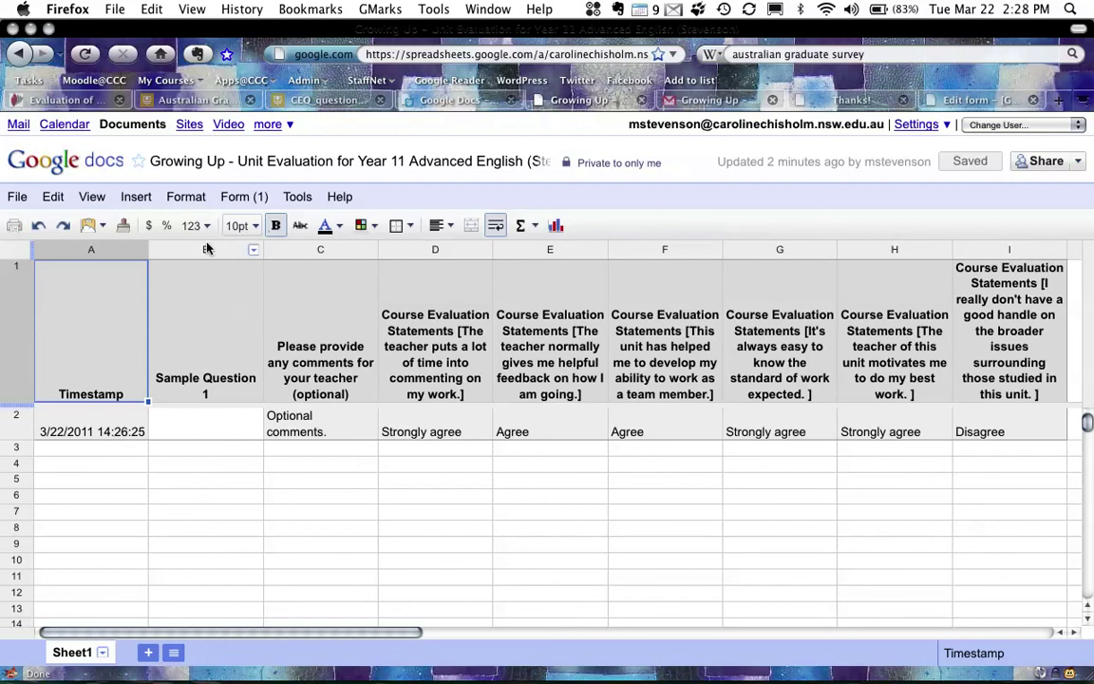
pyautogui.click(257, 199)
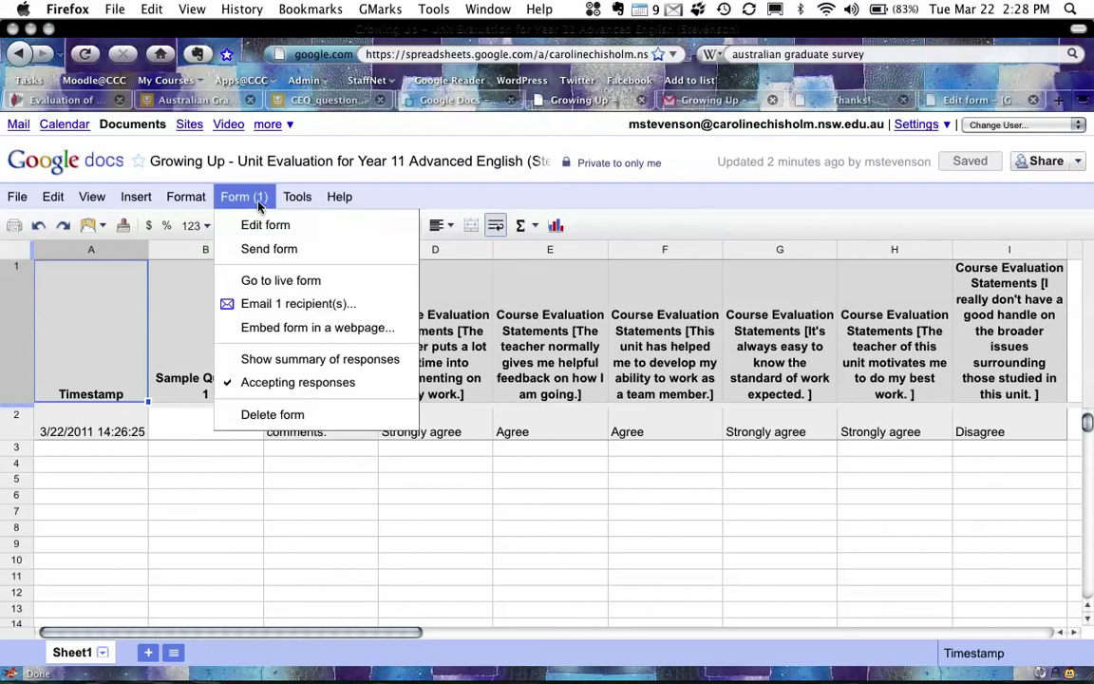
# - Open the live Growing Up survey form and scroll through it
pyautogui.click(260, 282)
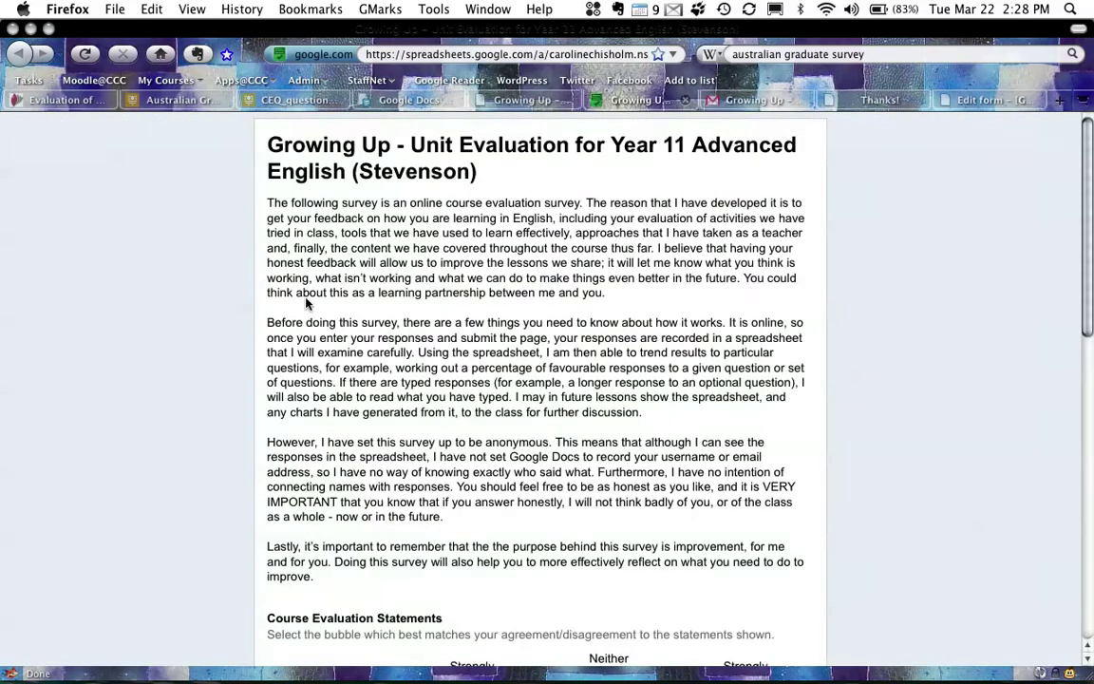
pyautogui.scroll(-10, 462, 361)
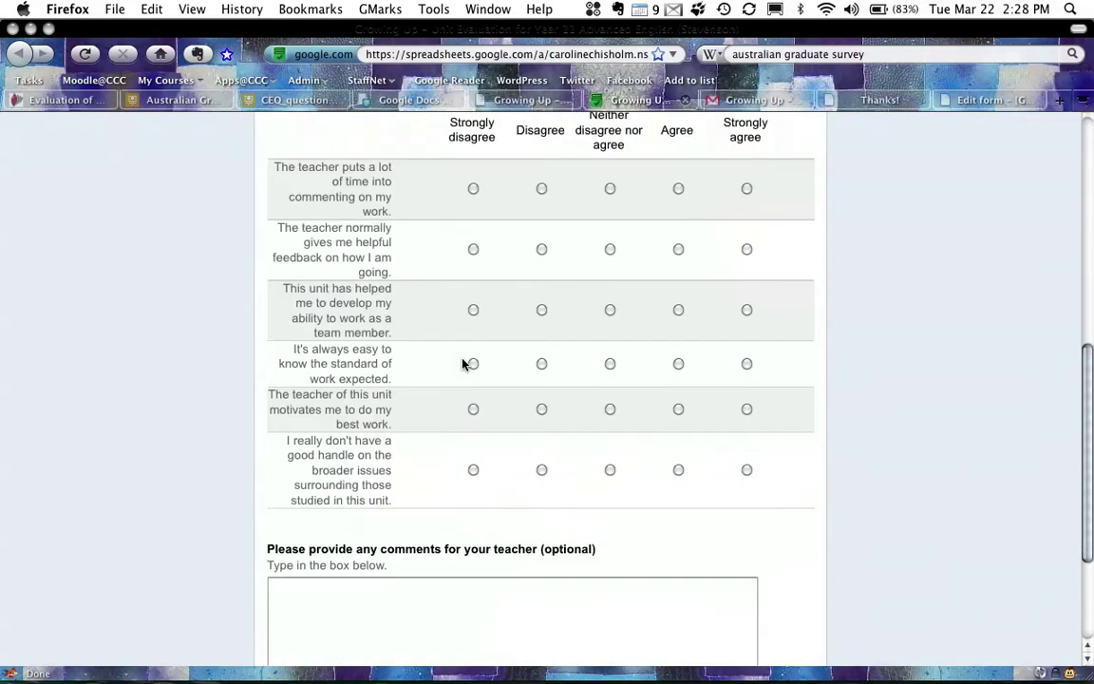
pyautogui.scroll(-3, 462, 364)
pyautogui.scroll(10, 462, 363)
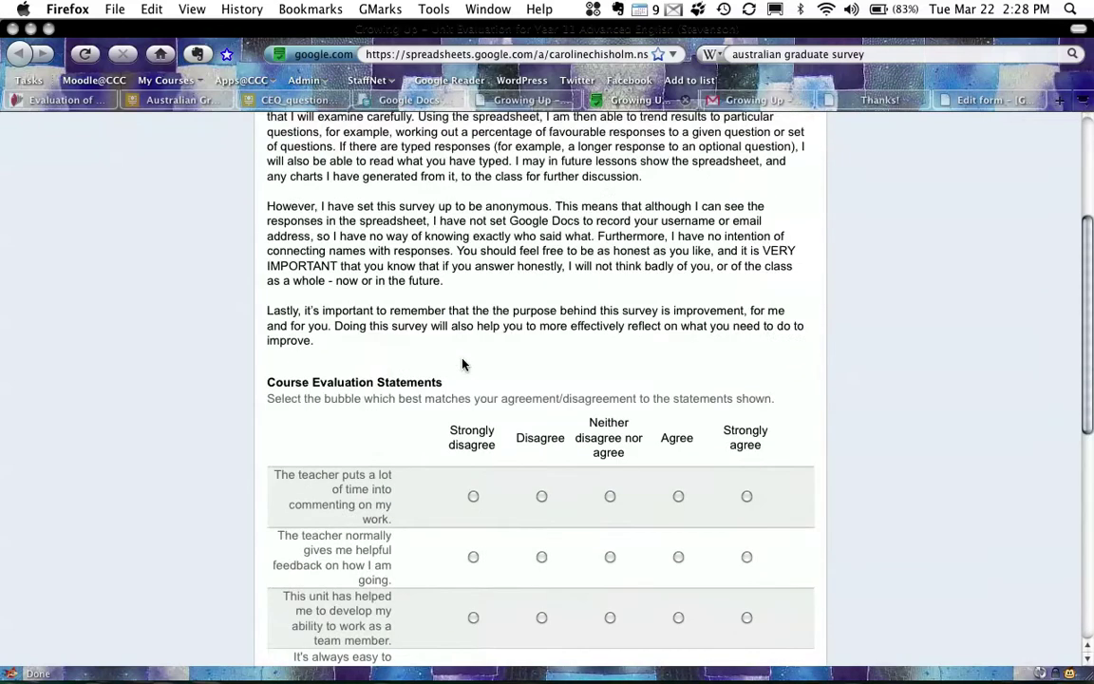
pyautogui.scroll(3, 462, 364)
# - Close the live form, then bring up the Tools menu and the Form (1) menu in the responses spreadsheet
pyautogui.press('super+w')
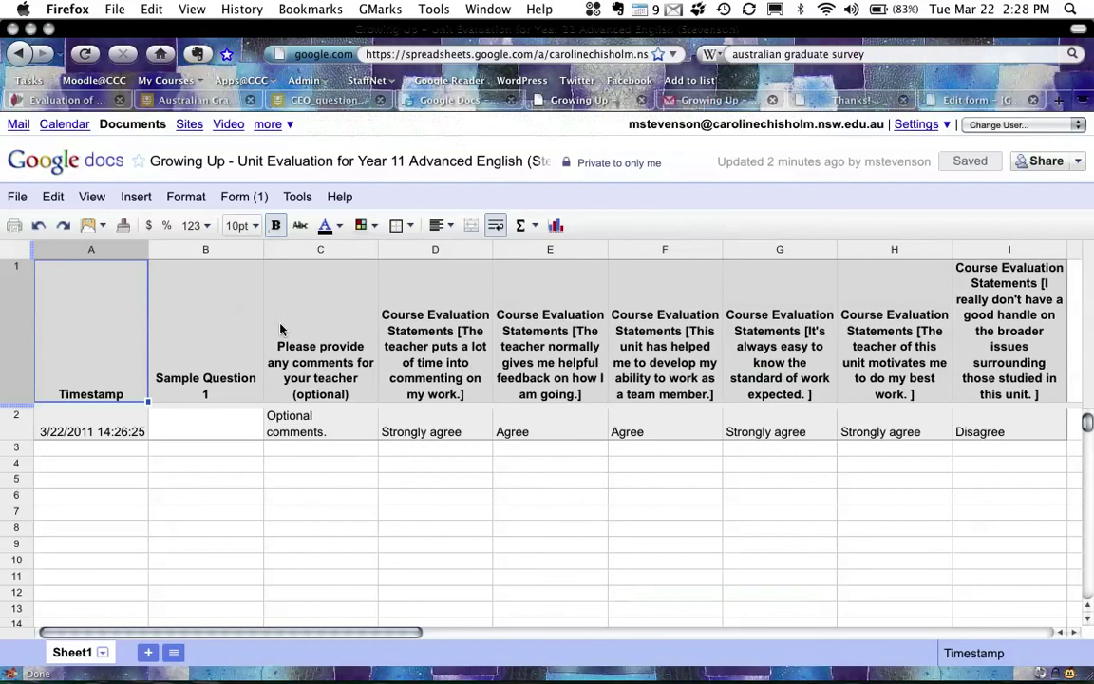
pyautogui.click(298, 197)
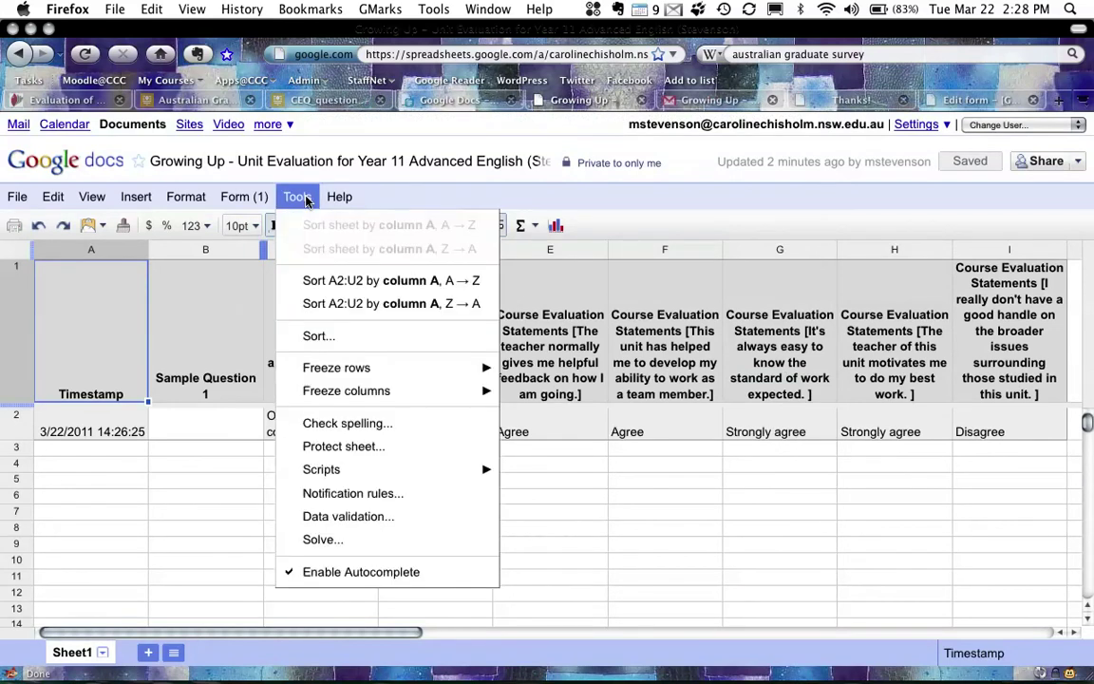
pyautogui.moveTo(254, 197)
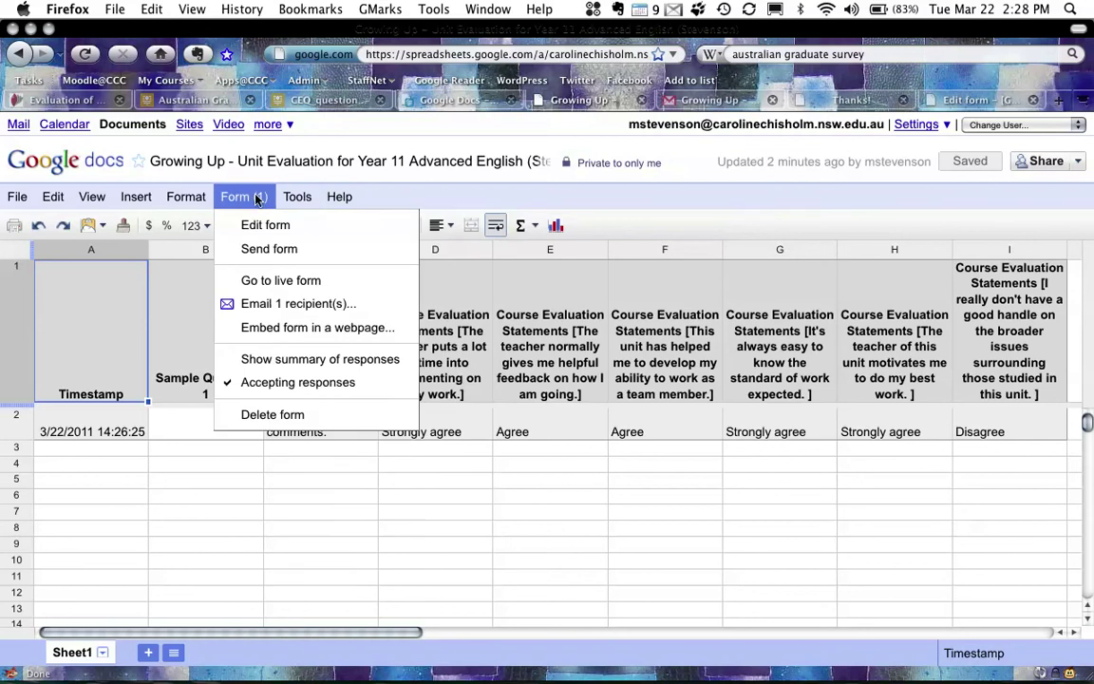
# - Show the summary of responses and review each statement's chart through to the daily responses graph, highlighting the 'Optional comments.' reply
pyautogui.click(302, 366)
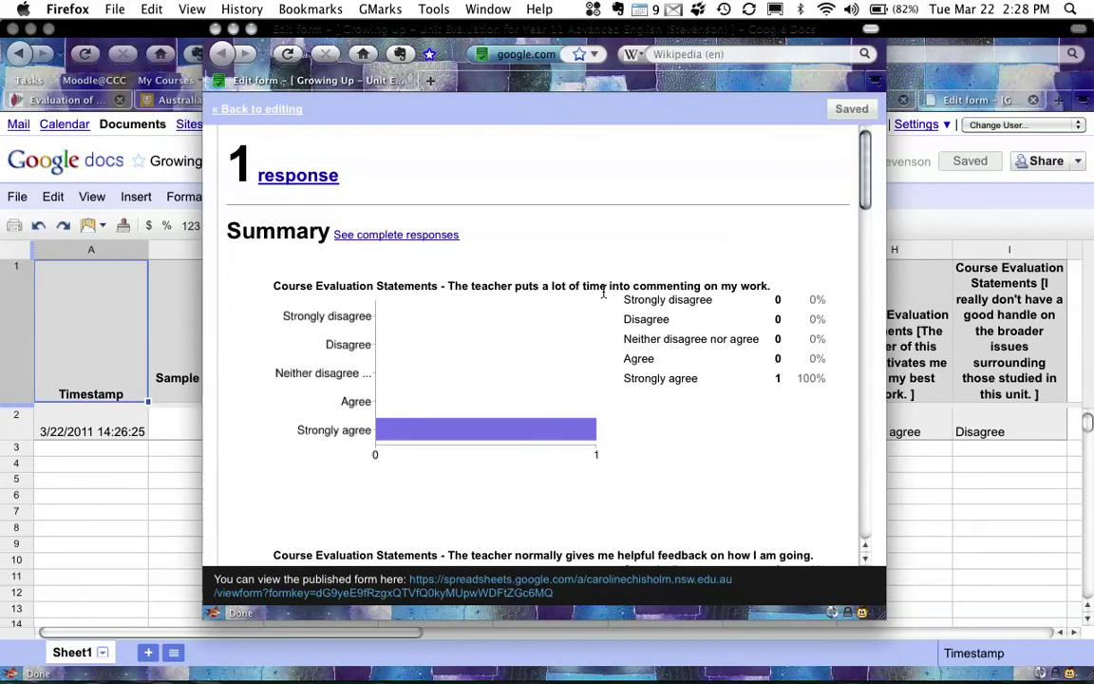
pyautogui.scroll(-1, 603, 291)
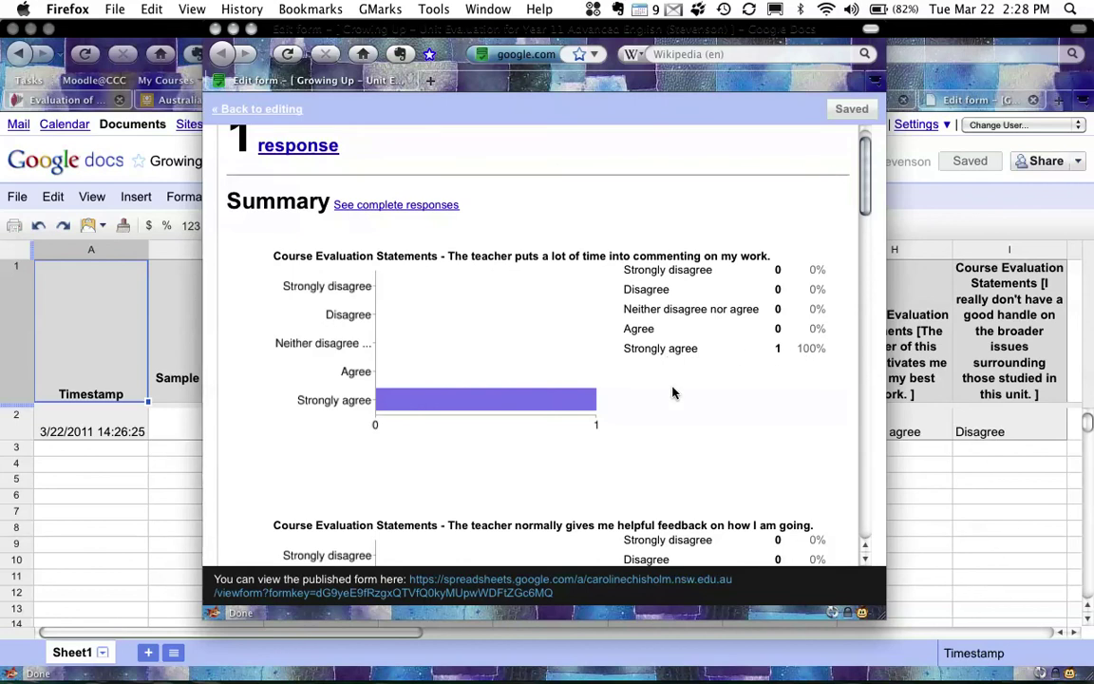
pyautogui.scroll(-6, 670, 385)
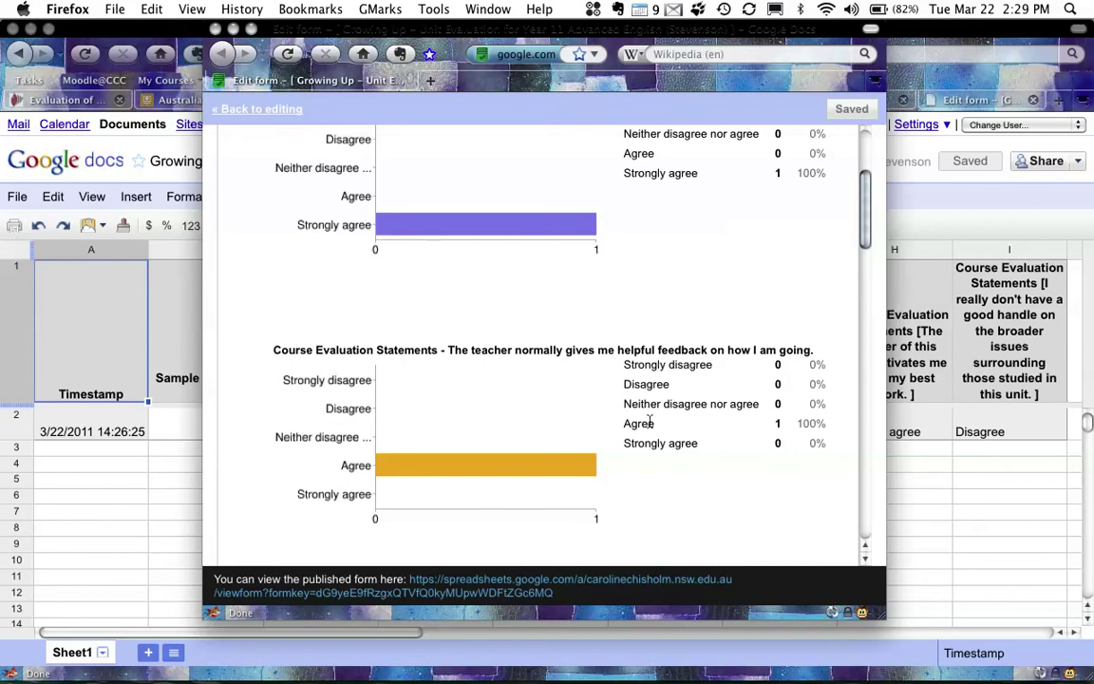
pyautogui.scroll(-9, 649, 423)
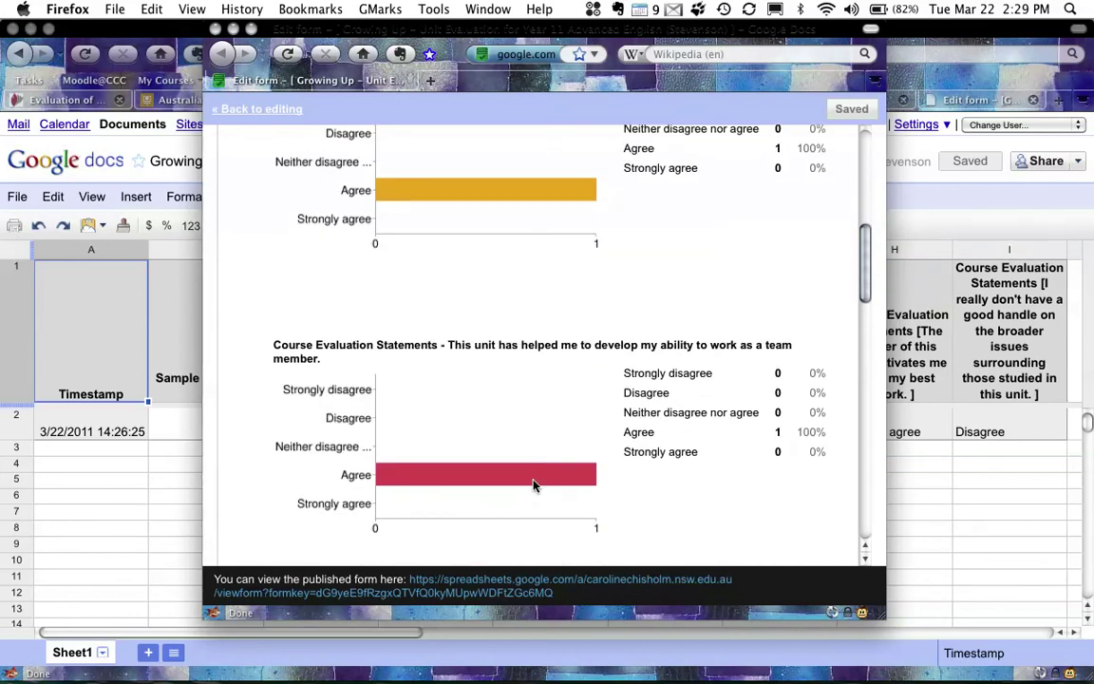
pyautogui.scroll(-6, 659, 446)
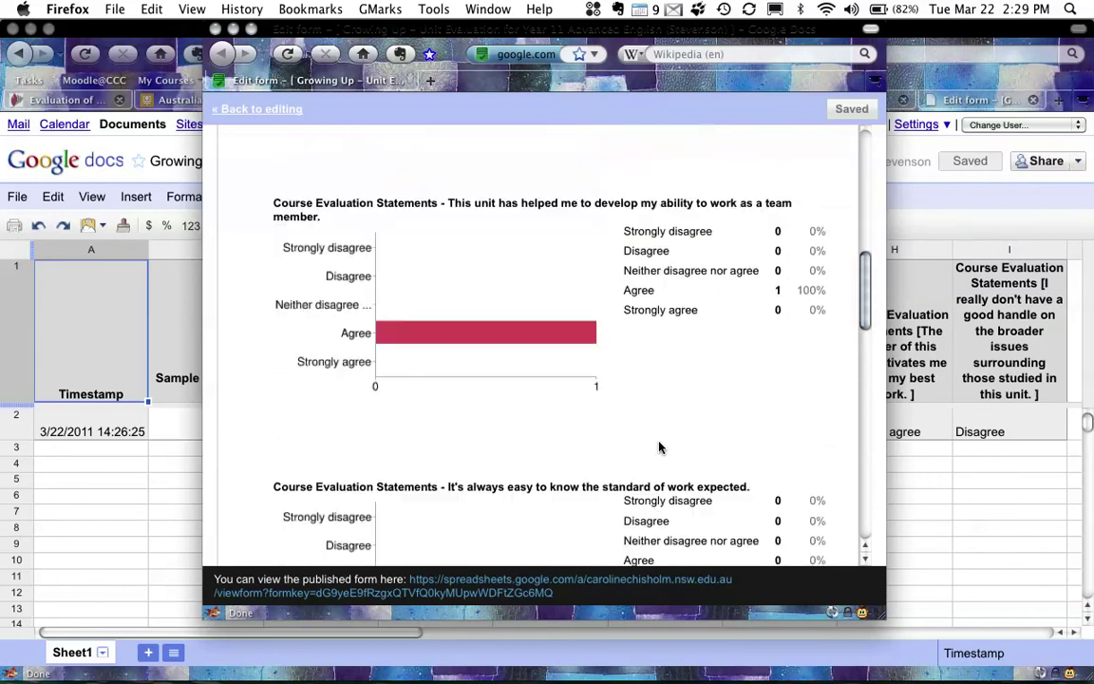
pyautogui.scroll(-8, 659, 446)
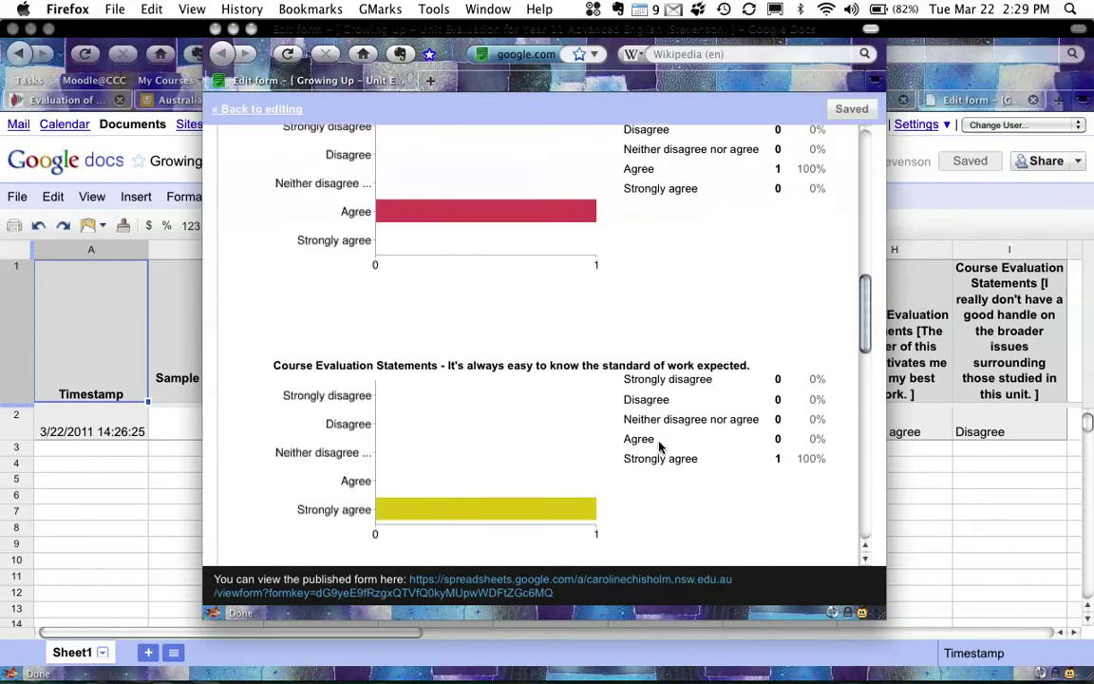
pyautogui.scroll(-9, 659, 446)
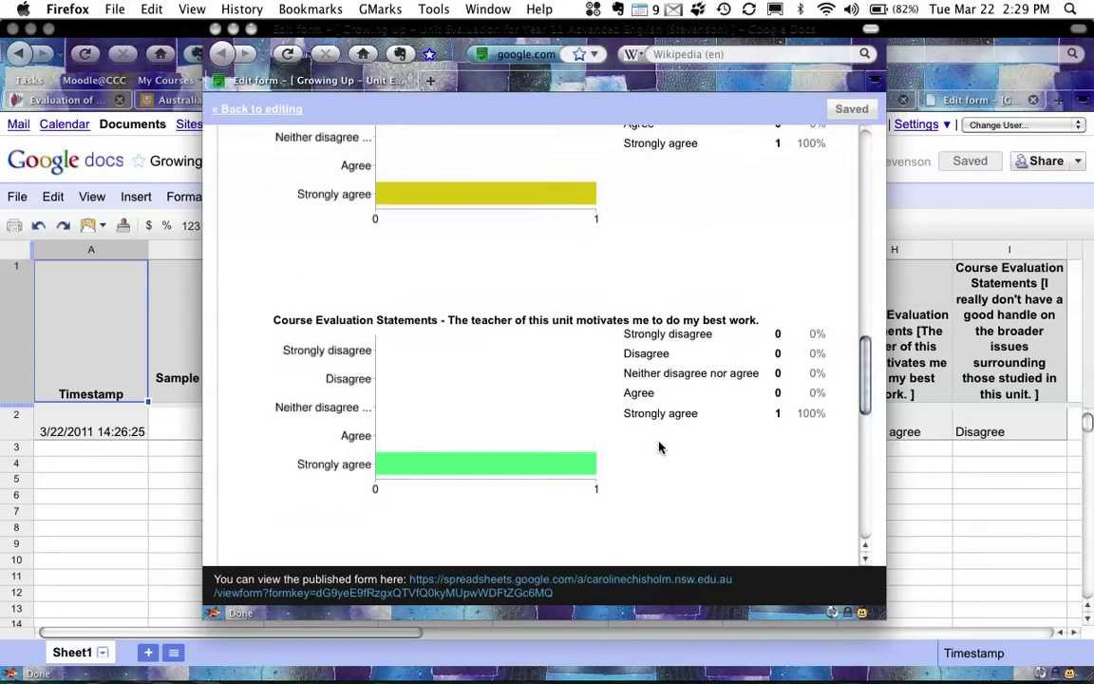
pyautogui.scroll(-11, 659, 447)
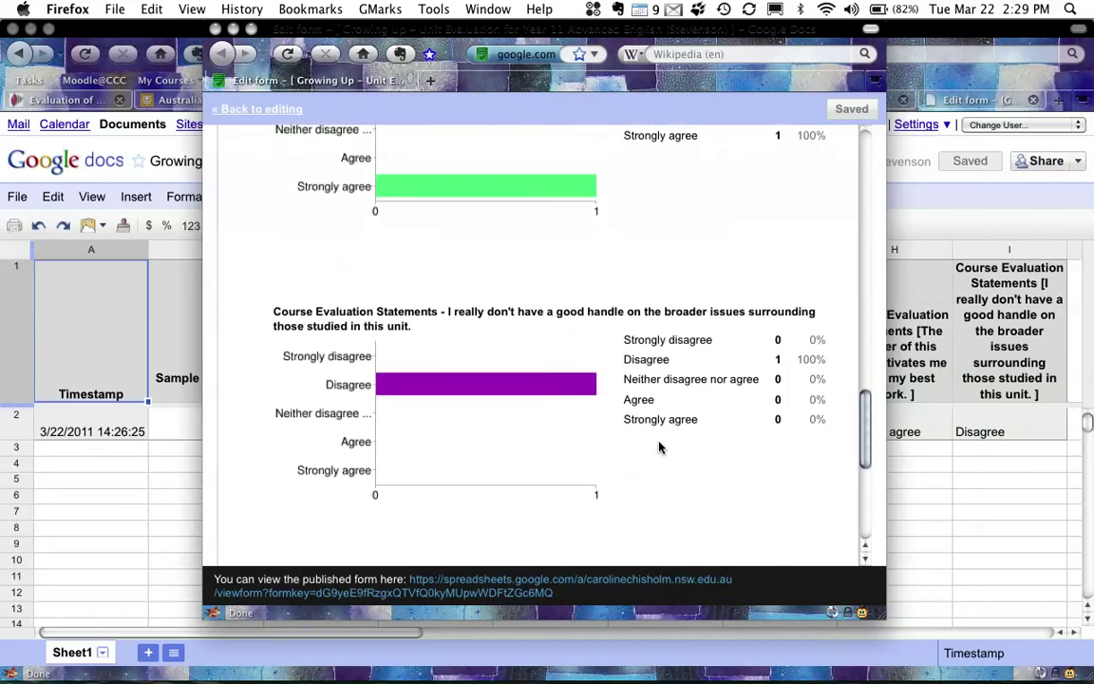
pyautogui.scroll(-4, 659, 446)
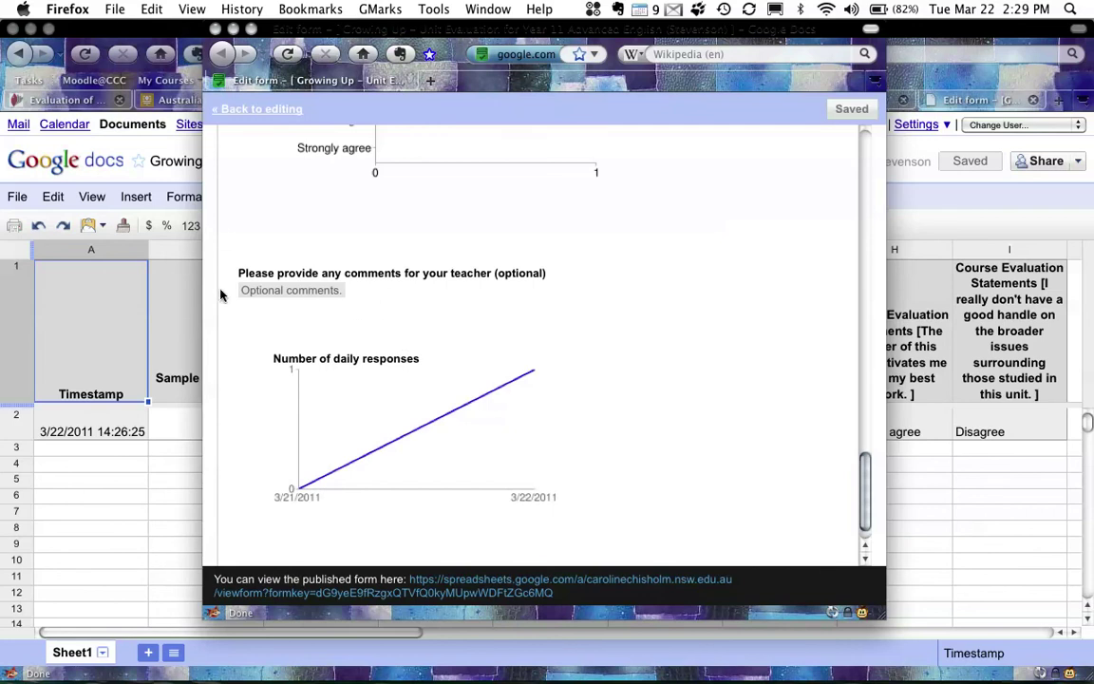
pyautogui.moveTo(241, 290); pyautogui.dragTo(361, 294)
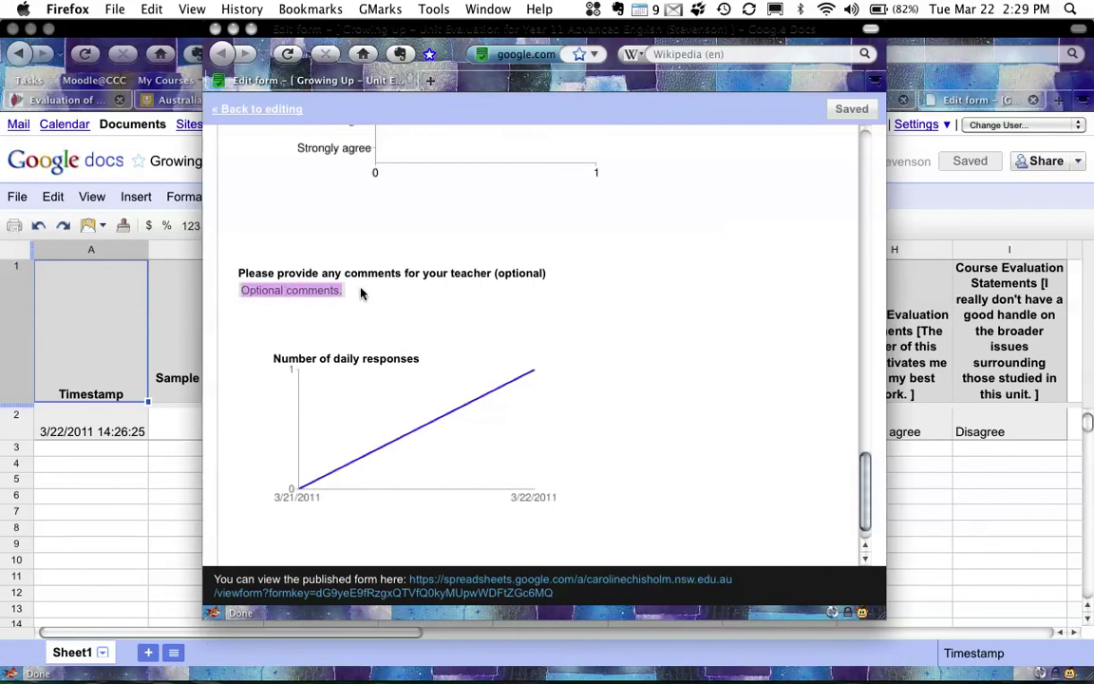
# - Return to the top of the summary and highlight the first statement's title, rated Strongly agree by 100%
pyautogui.click(412, 294)
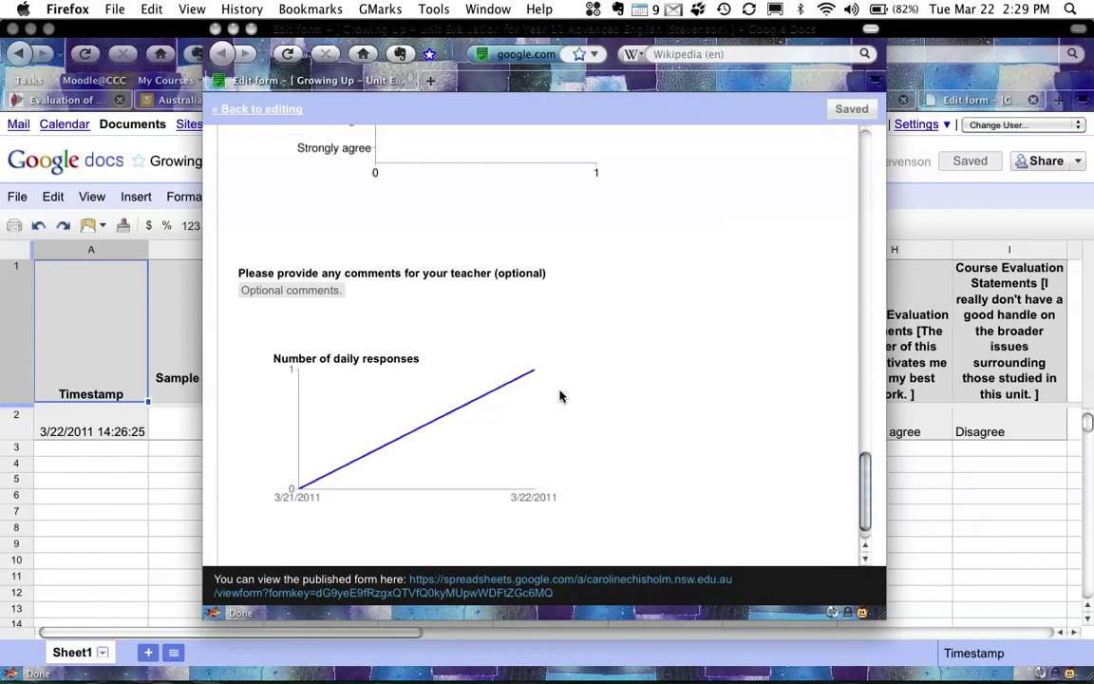
pyautogui.scroll(4, 661, 314)
pyautogui.scroll(15, 662, 314)
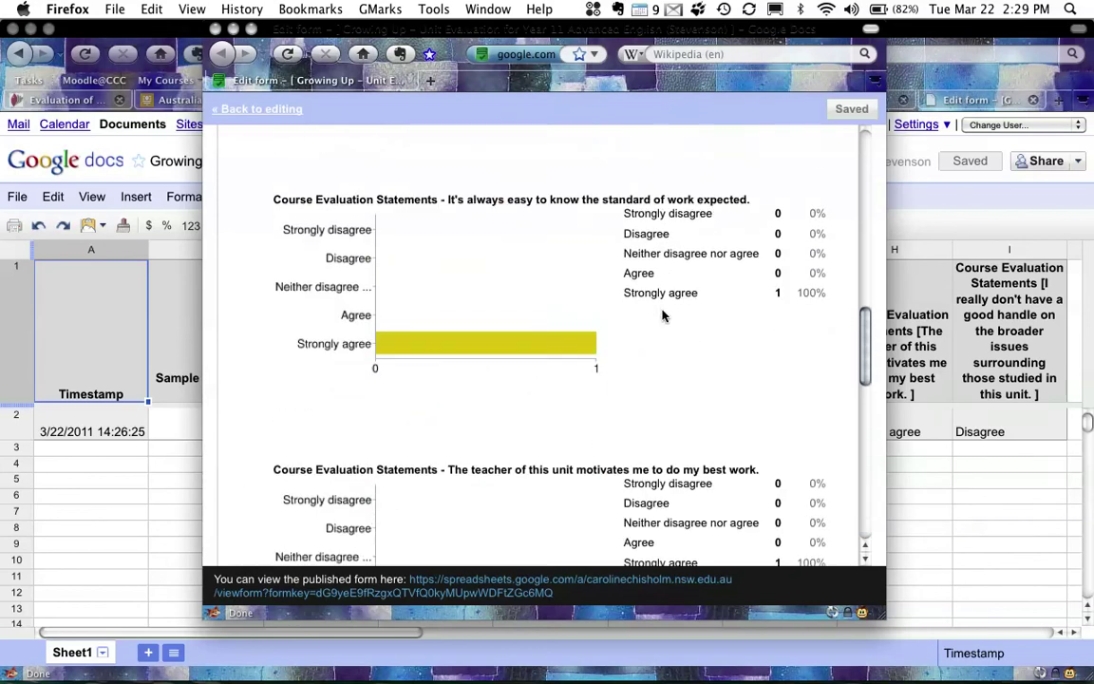
pyautogui.scroll(2, 661, 314)
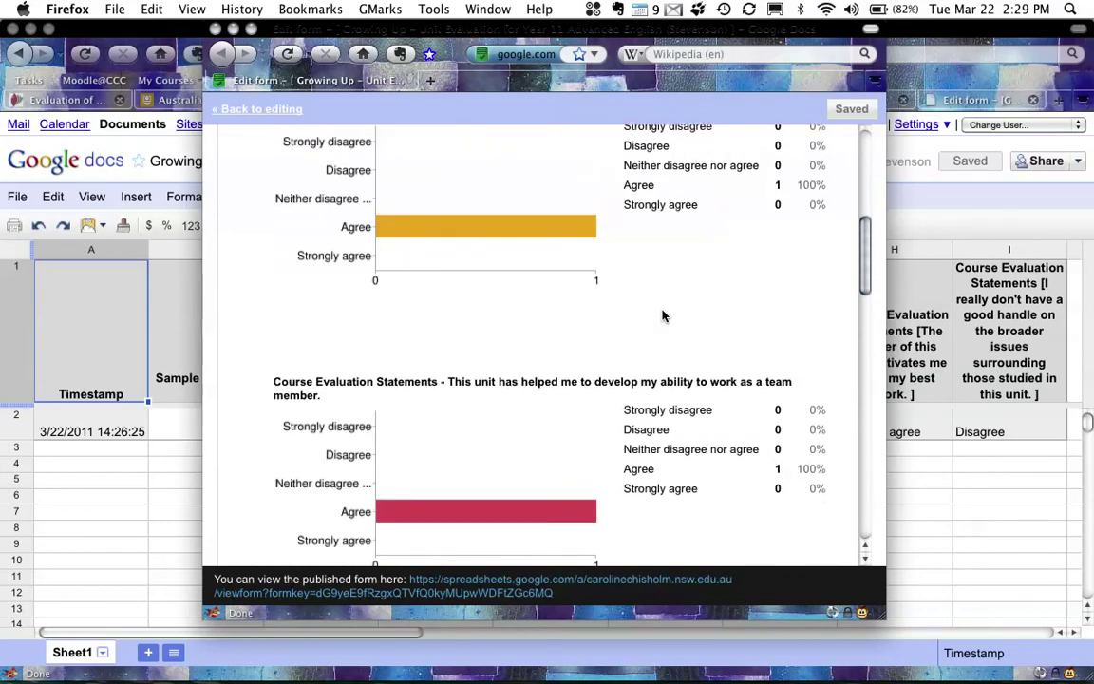
pyautogui.scroll(7, 662, 314)
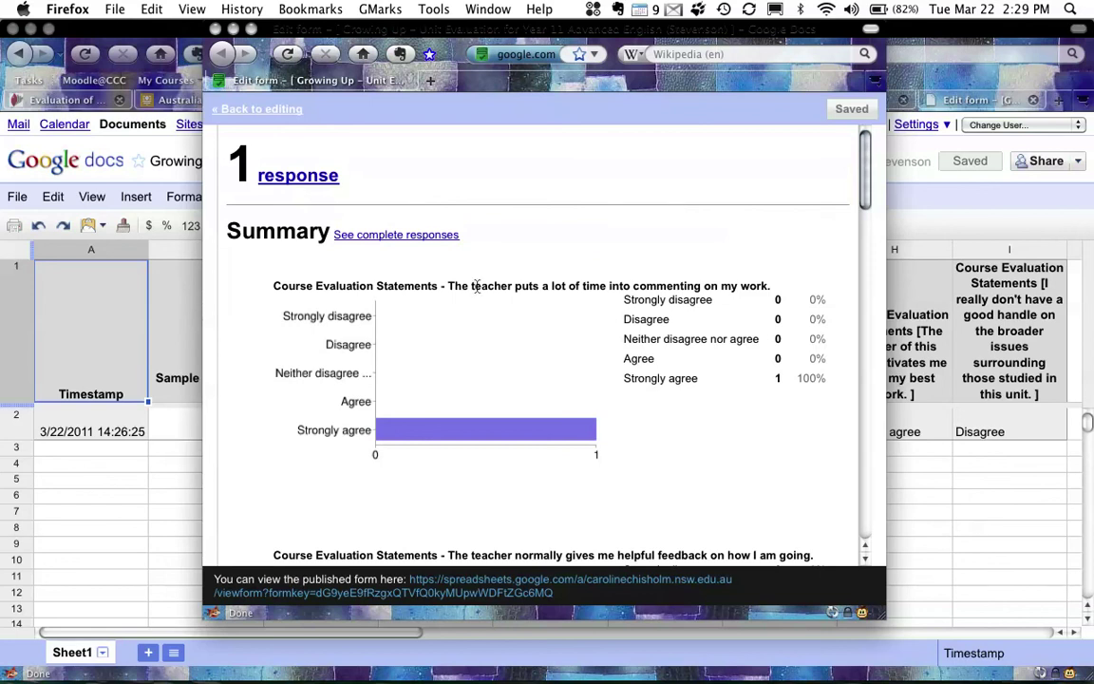
pyautogui.moveTo(447, 286); pyautogui.dragTo(774, 296)
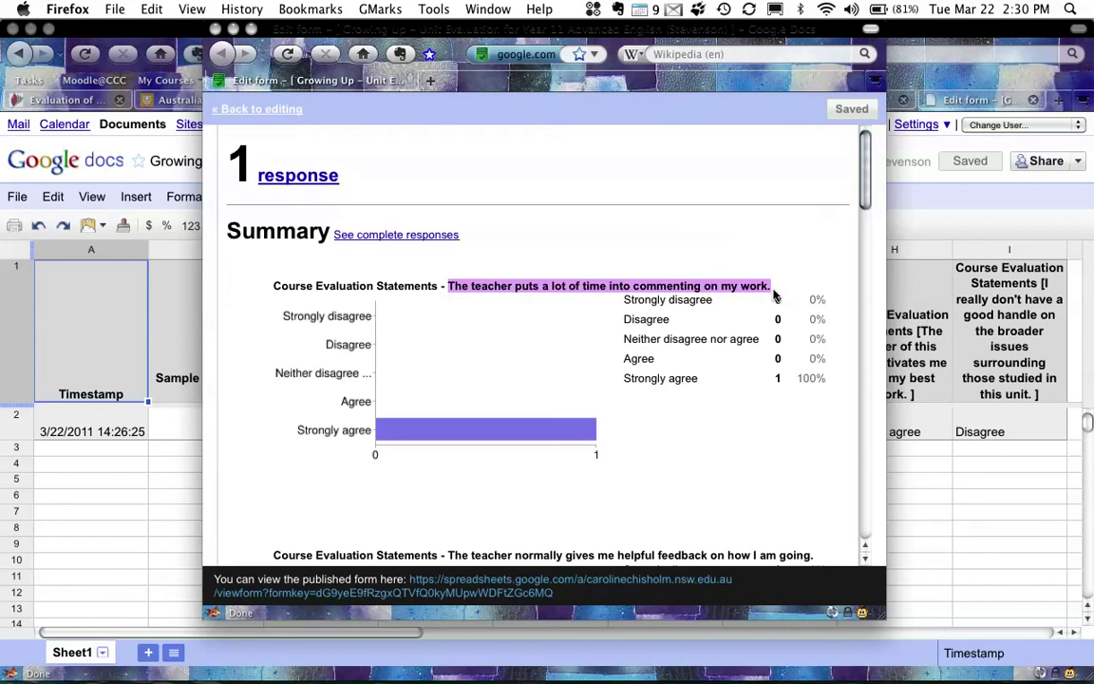
pyautogui.scroll(-3, 774, 296)
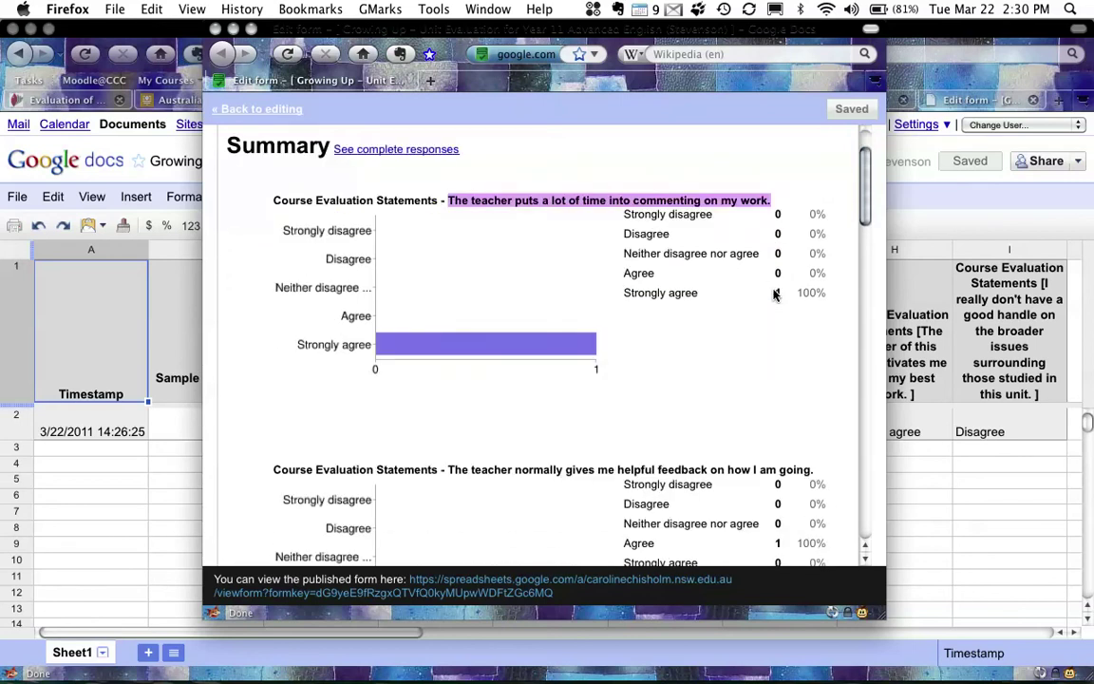
pyautogui.scroll(-2, 774, 296)
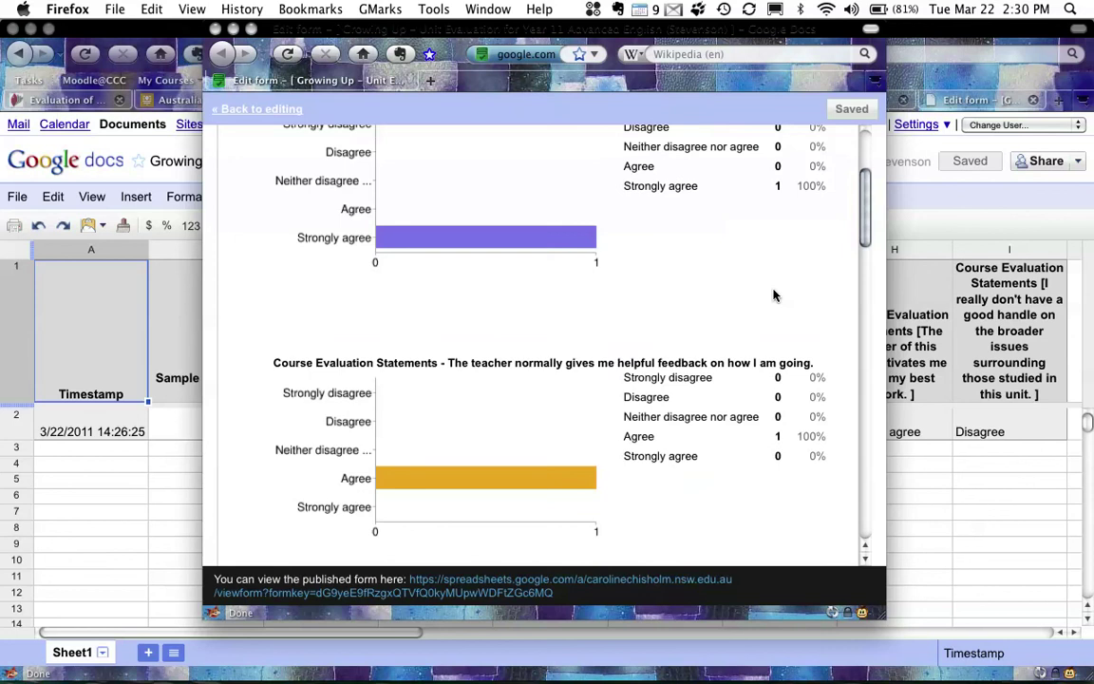
pyautogui.scroll(-5, 774, 297)
pyautogui.scroll(10, 774, 296)
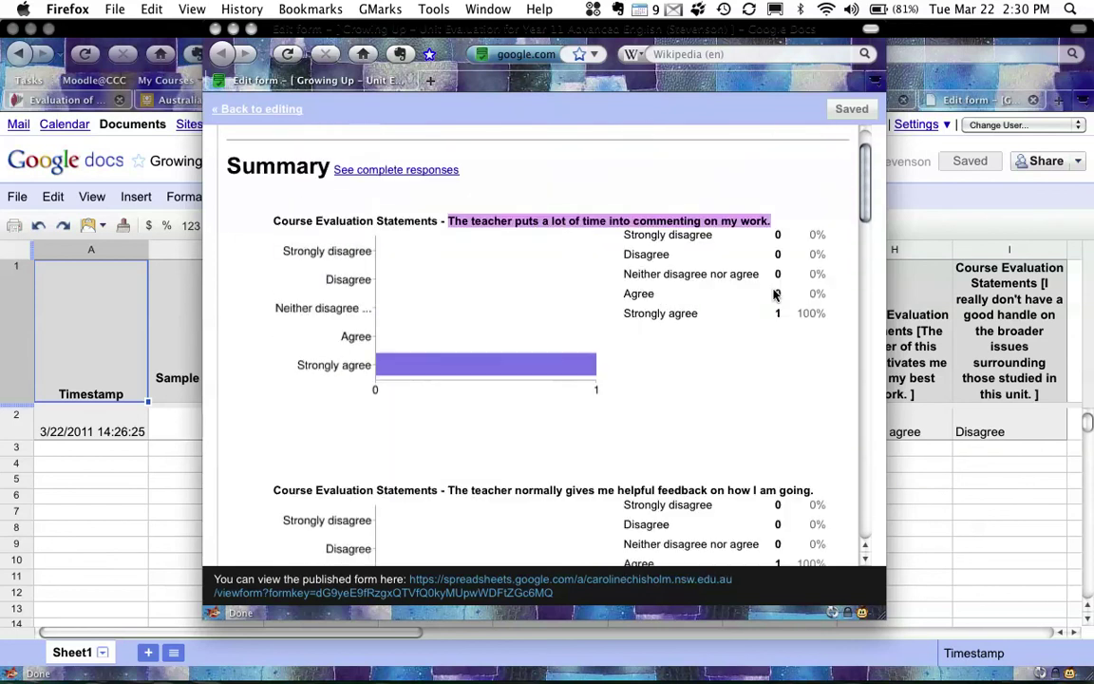
pyautogui.scroll(1, 774, 294)
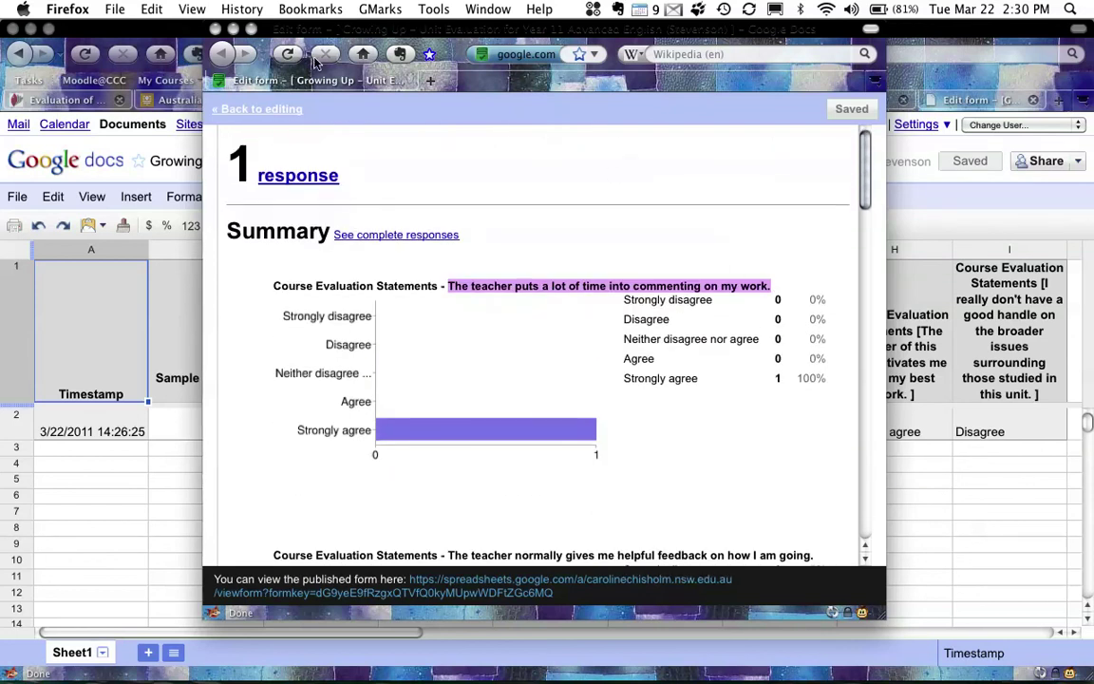
# - Close the summary window and reopen the form with Form > Edit form, locating the grid question
pyautogui.click(216, 30)
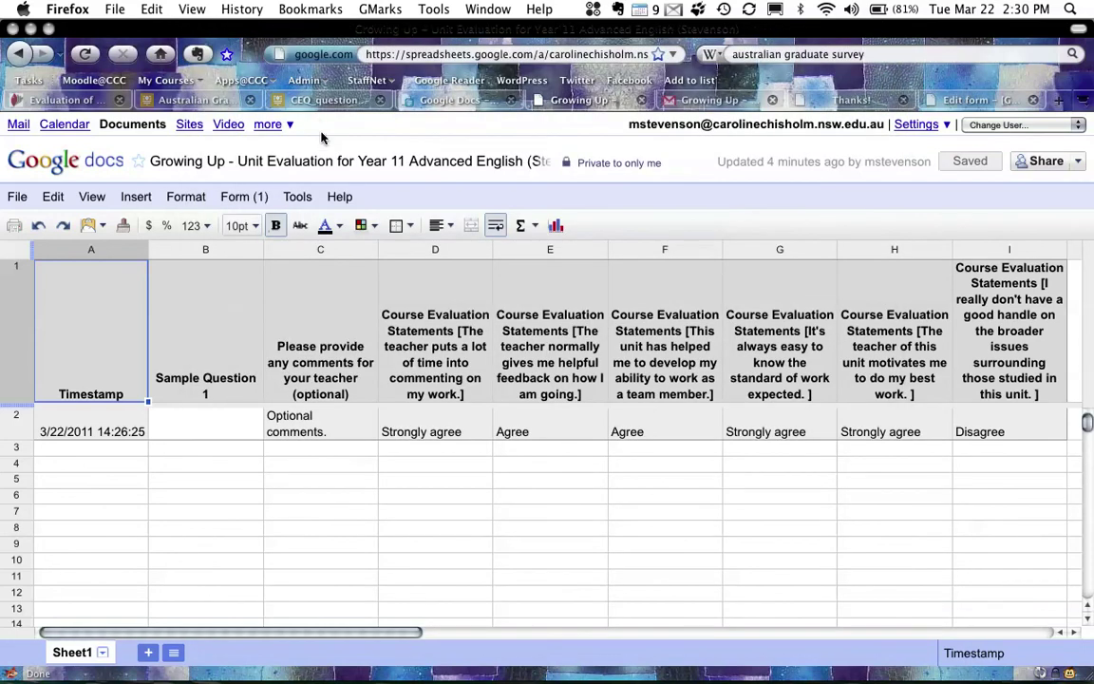
pyautogui.click(252, 197)
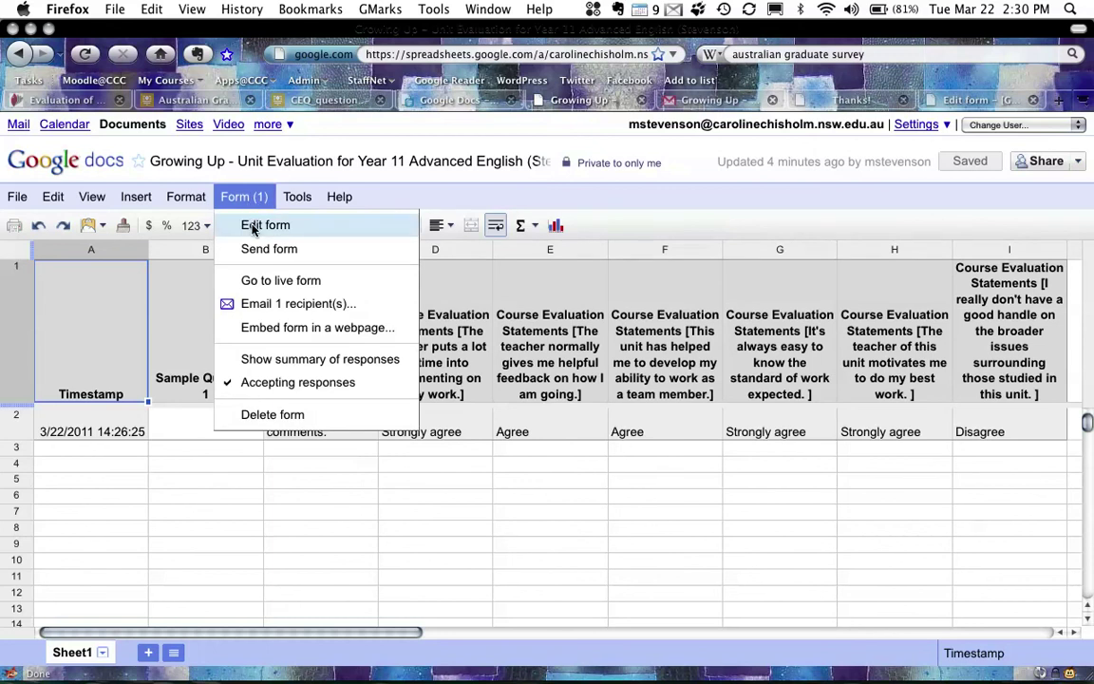
pyautogui.click(253, 226)
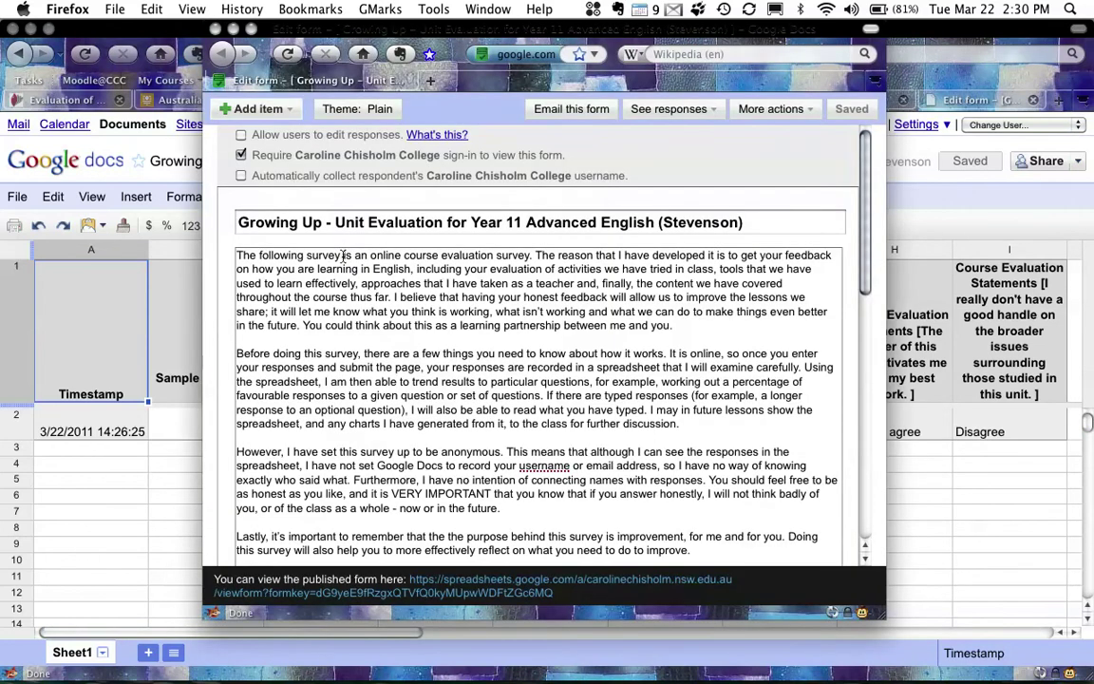
pyautogui.scroll(-8, 428, 351)
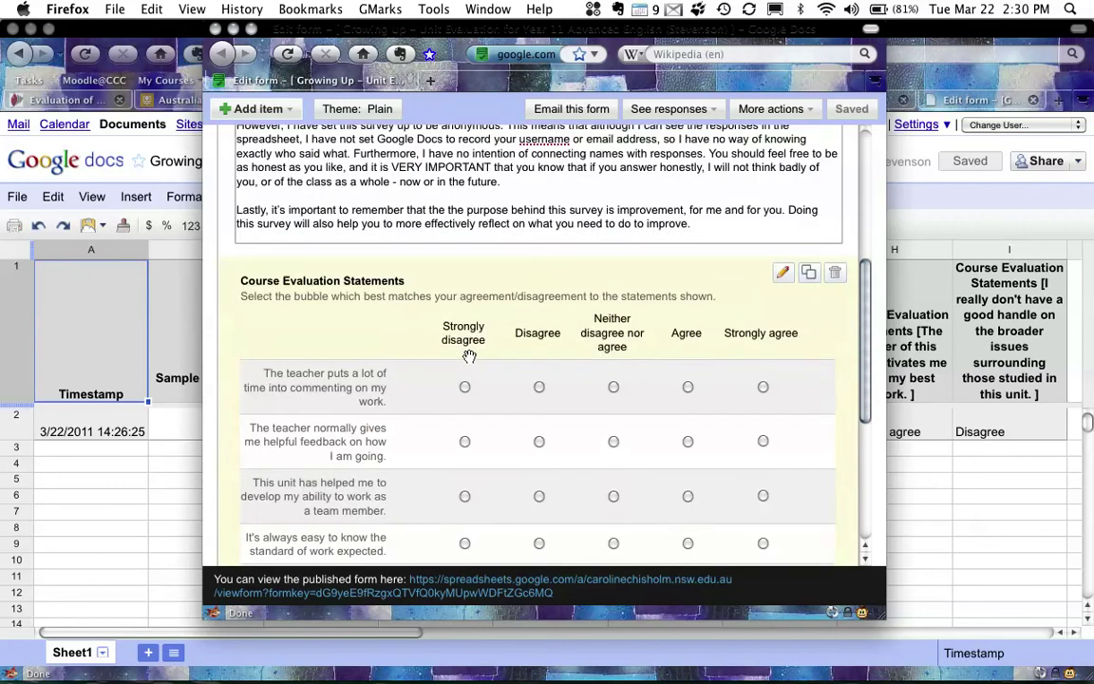
pyautogui.scroll(-7, 469, 356)
pyautogui.scroll(4, 470, 356)
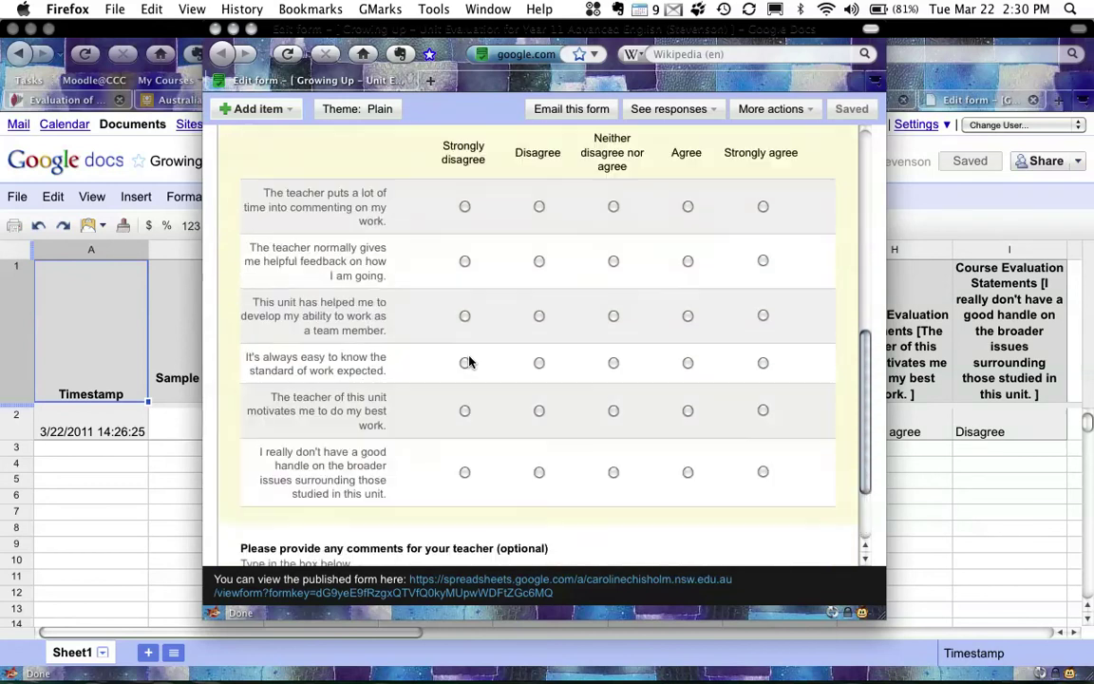
pyautogui.scroll(-4, 469, 356)
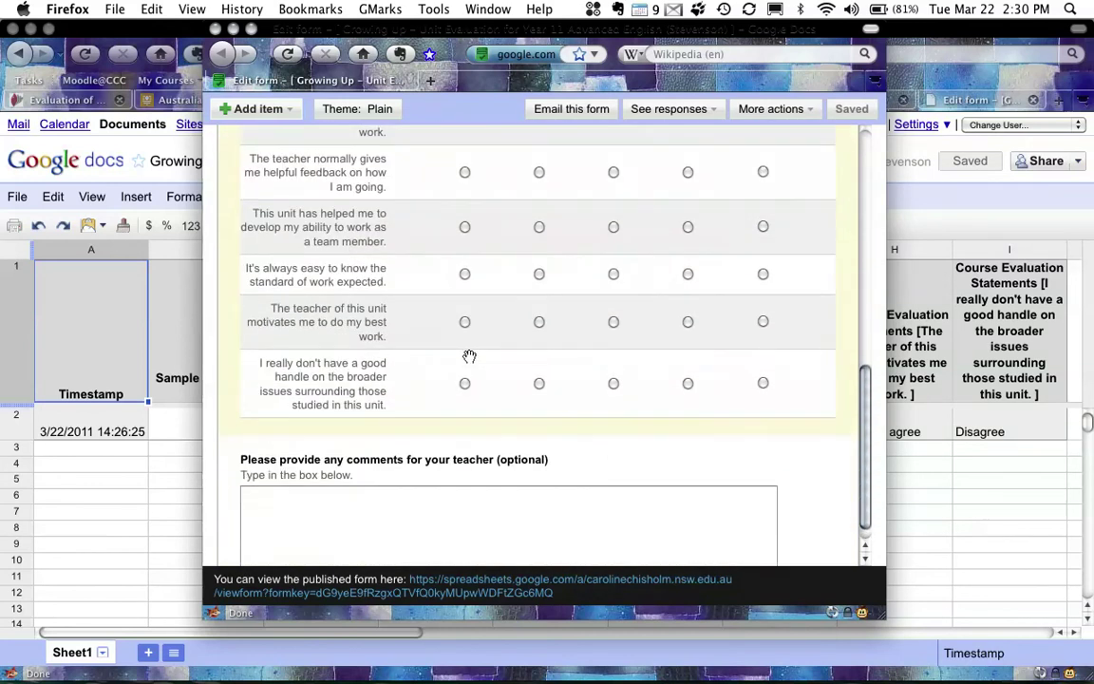
pyautogui.scroll(7, 469, 359)
pyautogui.scroll(2, 470, 359)
# - Edit the Course Evaluation Statements grid and add a seventh row, 'Item 7'
pyautogui.click(783, 367)
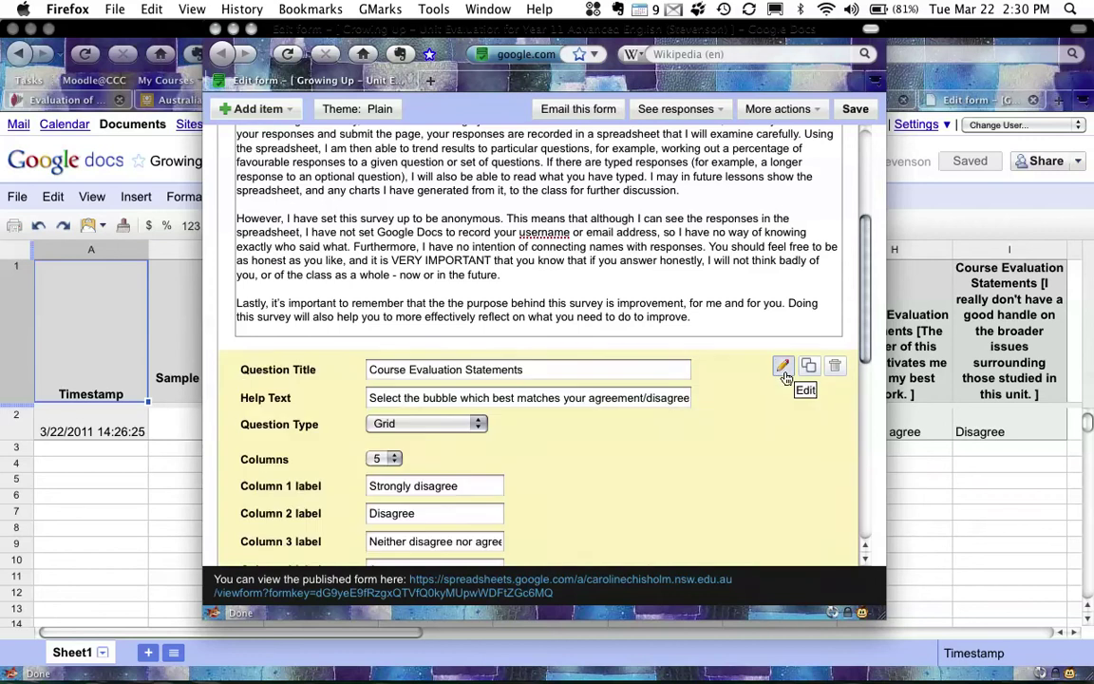
pyautogui.scroll(-6, 665, 421)
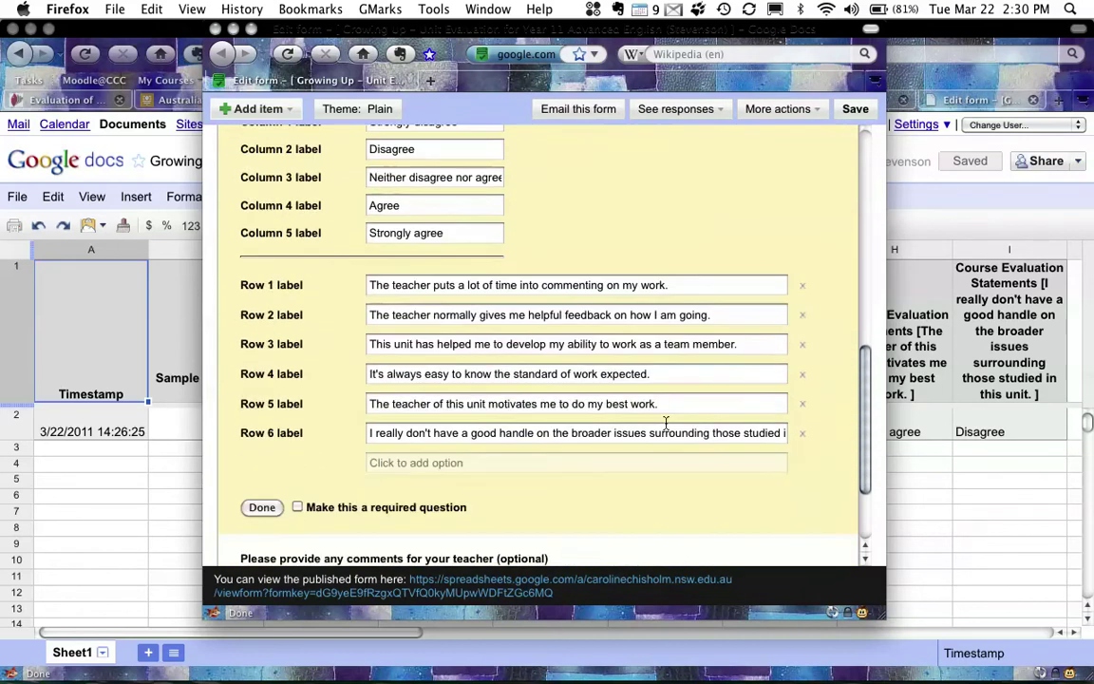
pyautogui.click(556, 457)
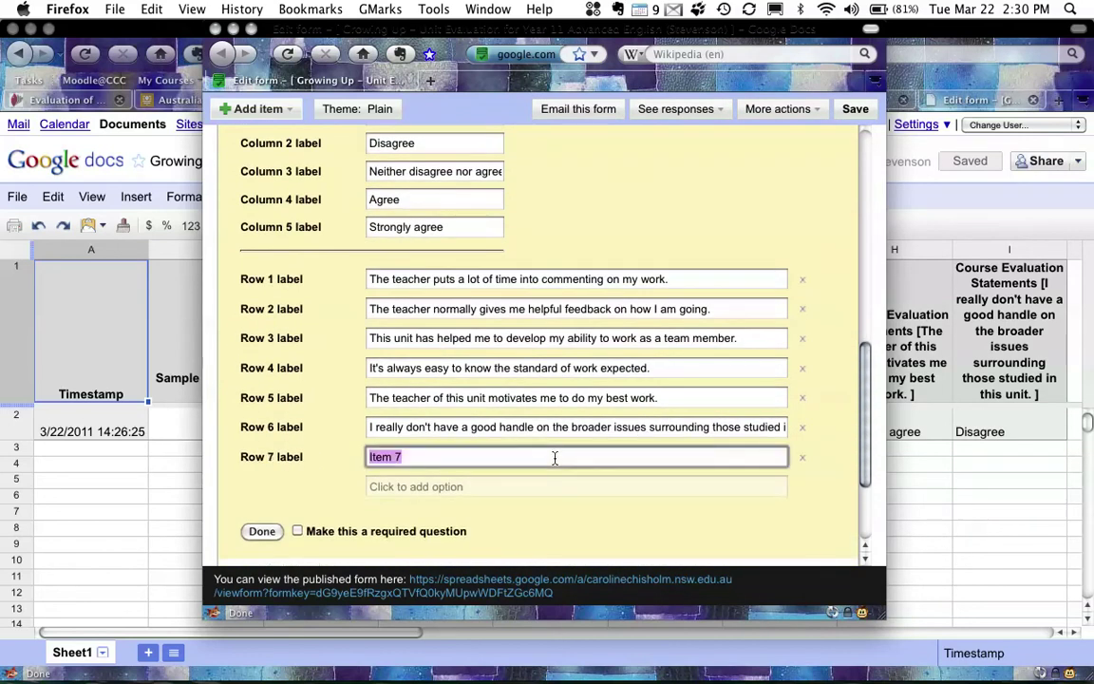